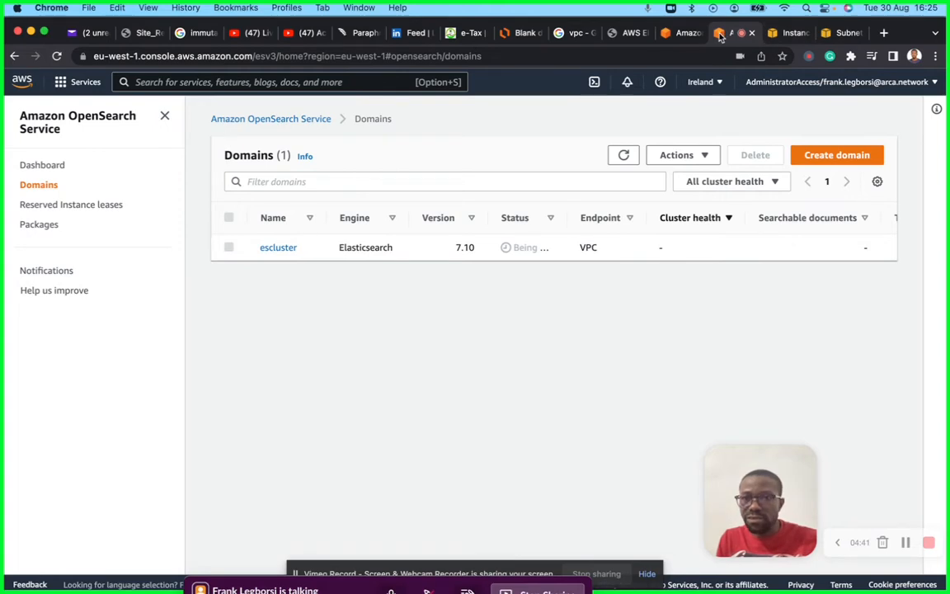
# Find "opensearch" among the AWS services from the EC2 Instances page and open Amazon OpenSearch Service.
pyautogui.click(683, 35)
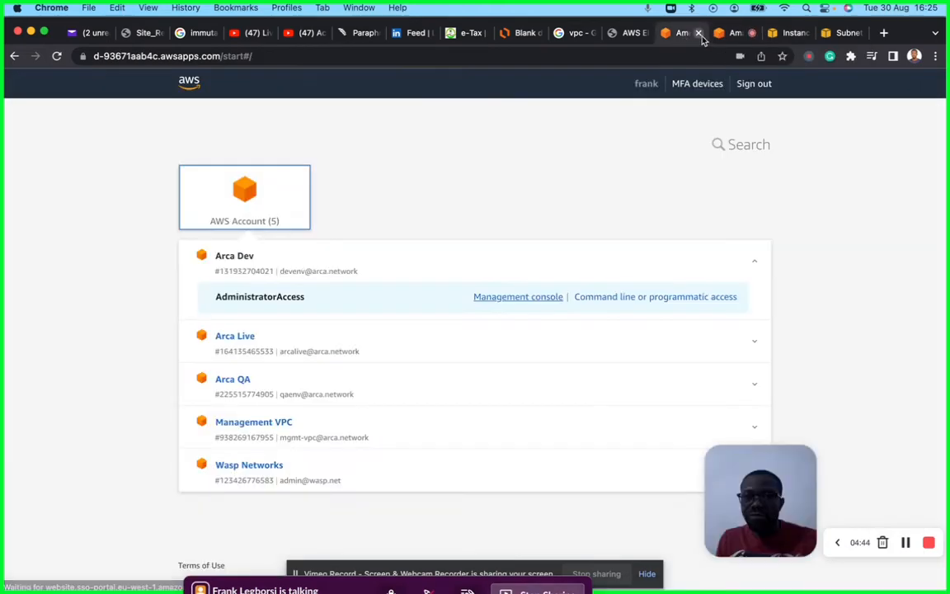
pyautogui.click(724, 35)
pyautogui.click(779, 34)
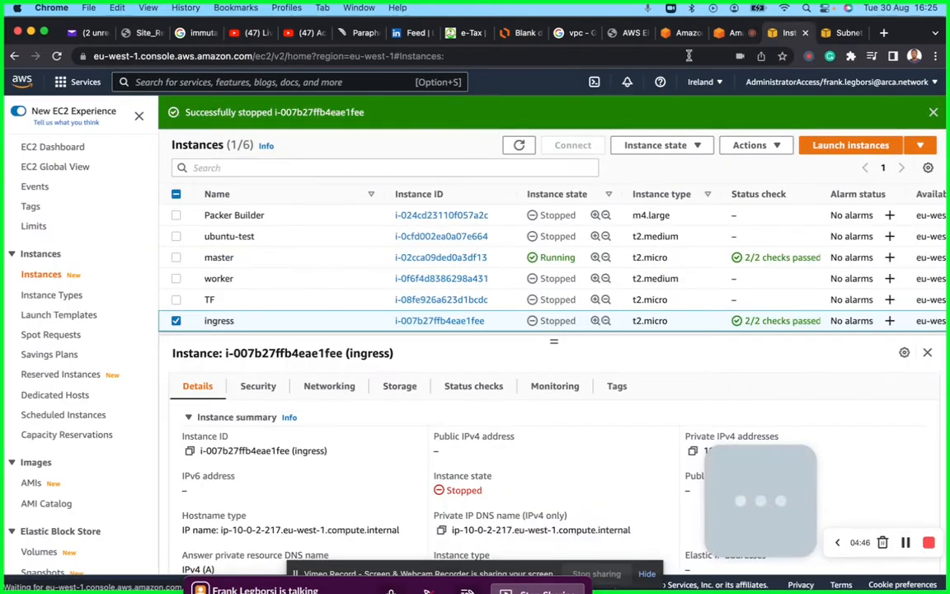
pyautogui.click(395, 86)
pyautogui.write('ope')
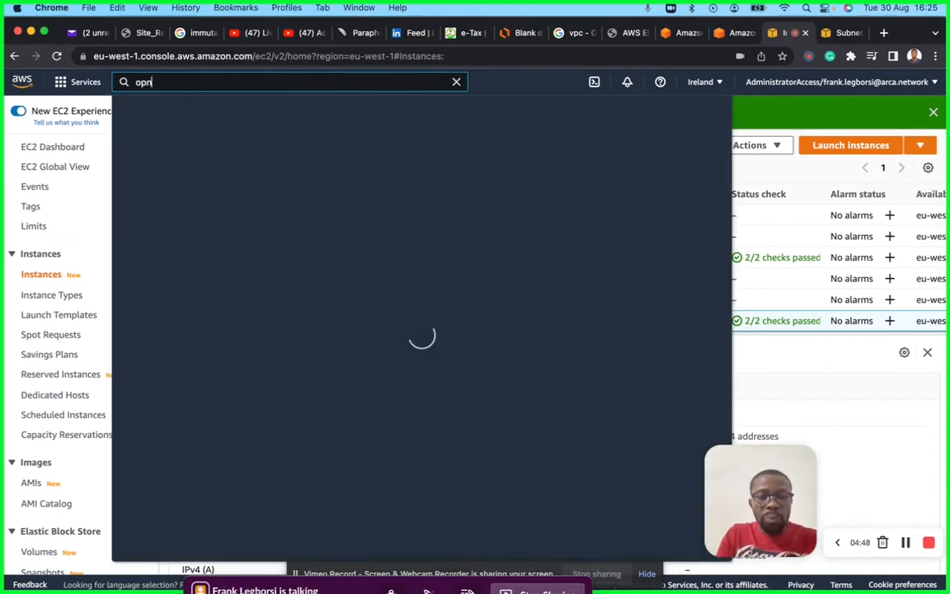
pyautogui.write('nsear')
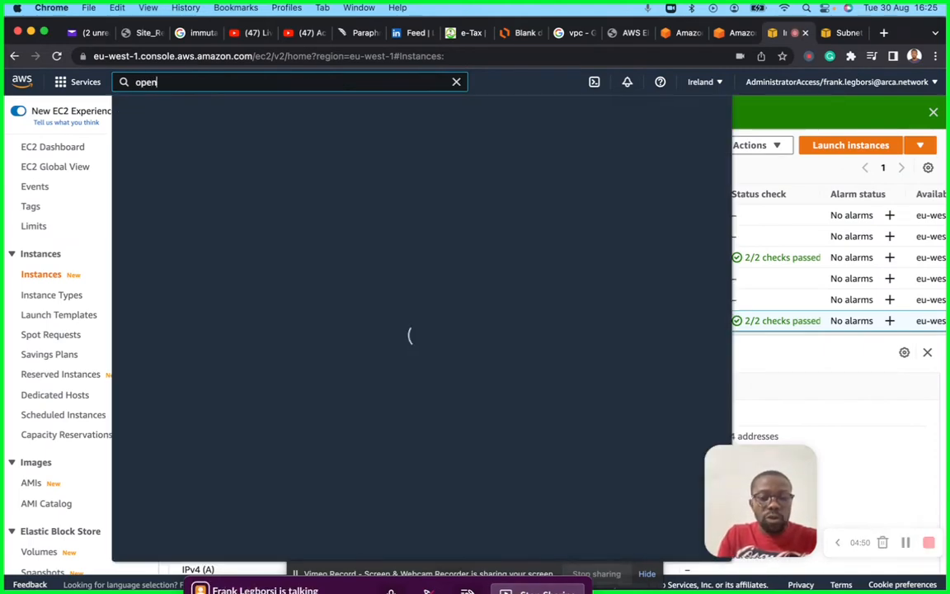
pyautogui.write('ch')
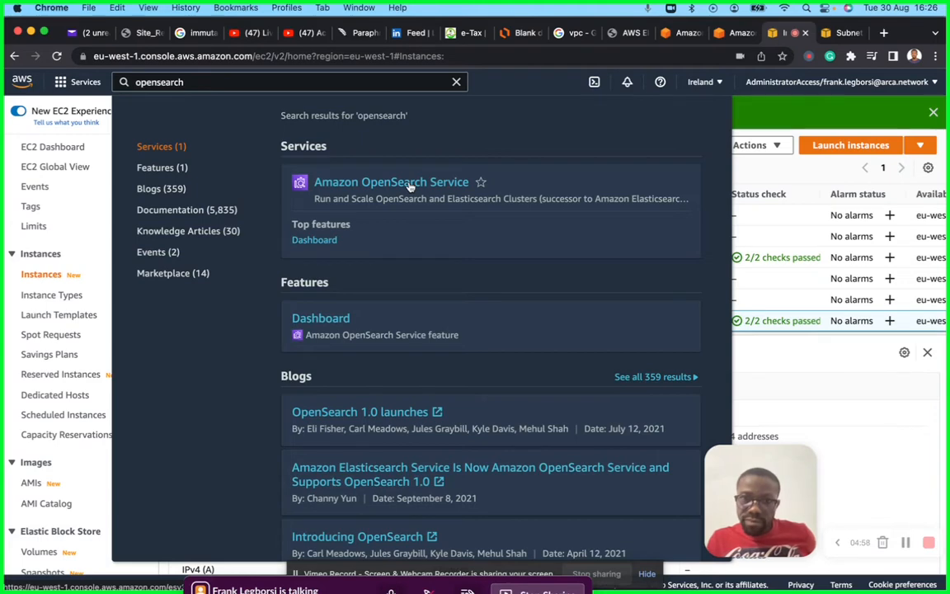
pyautogui.click(410, 185)
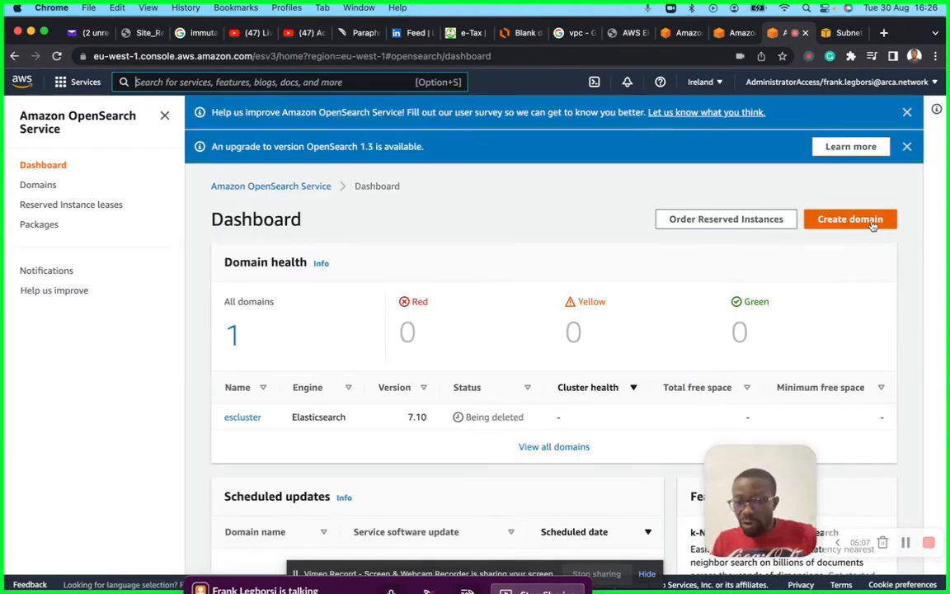
# Start creating an OpenSearch Service domain and name it esdemo.
pyautogui.click(833, 220)
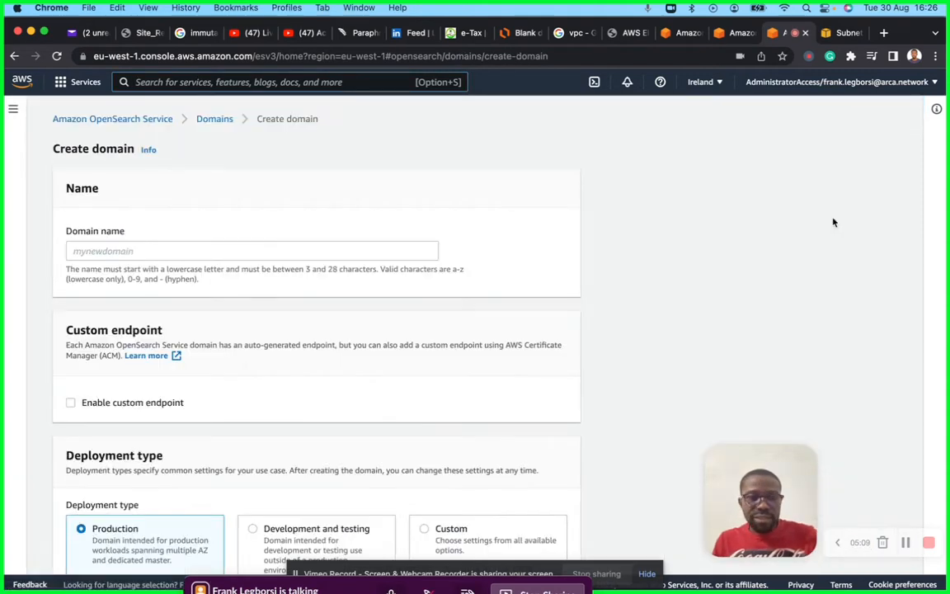
pyautogui.click(164, 249)
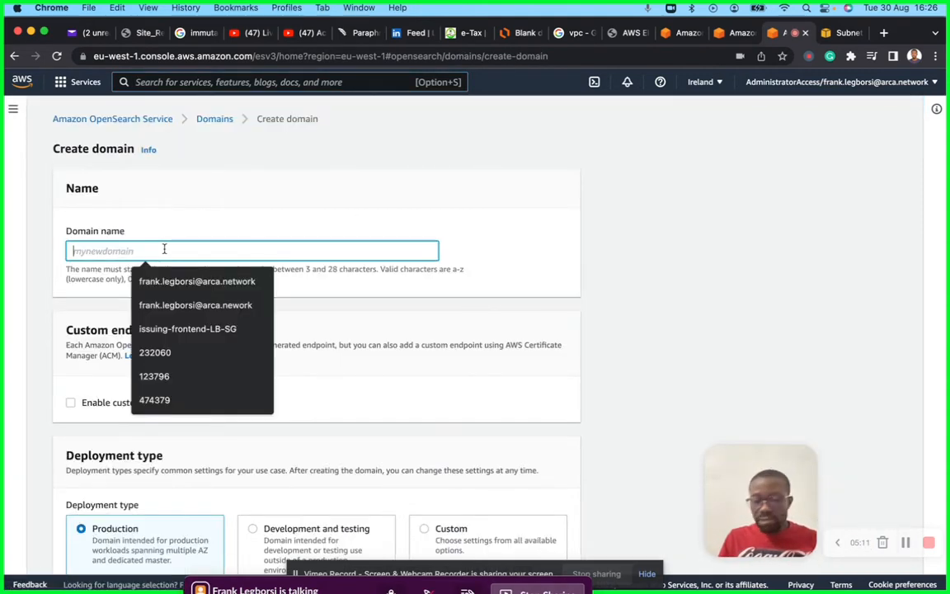
pyautogui.write('esdemo')
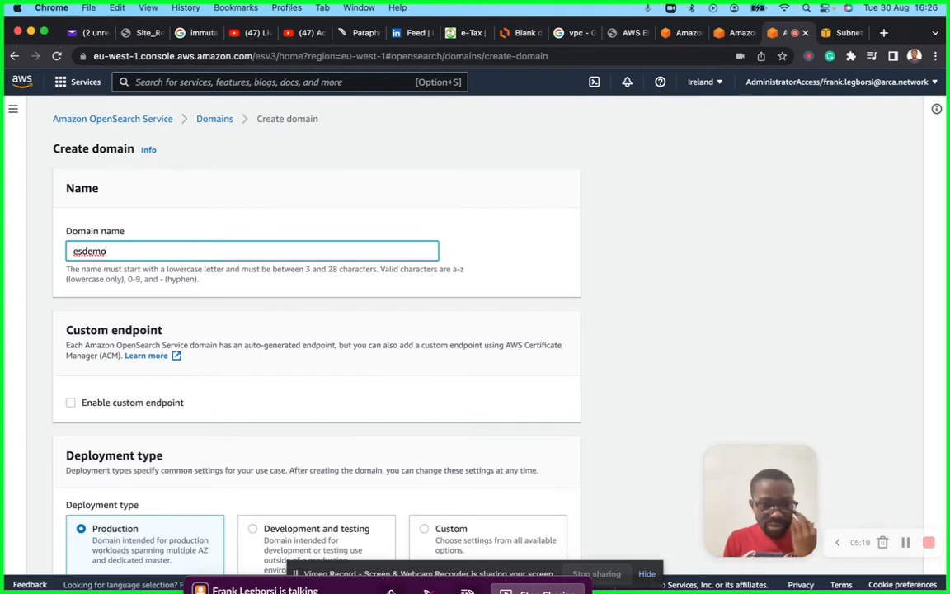
# Set the deployment type to Development and testing and the engine version to Elasticsearch 7.10.
pyautogui.scroll(-5, 136, 321)
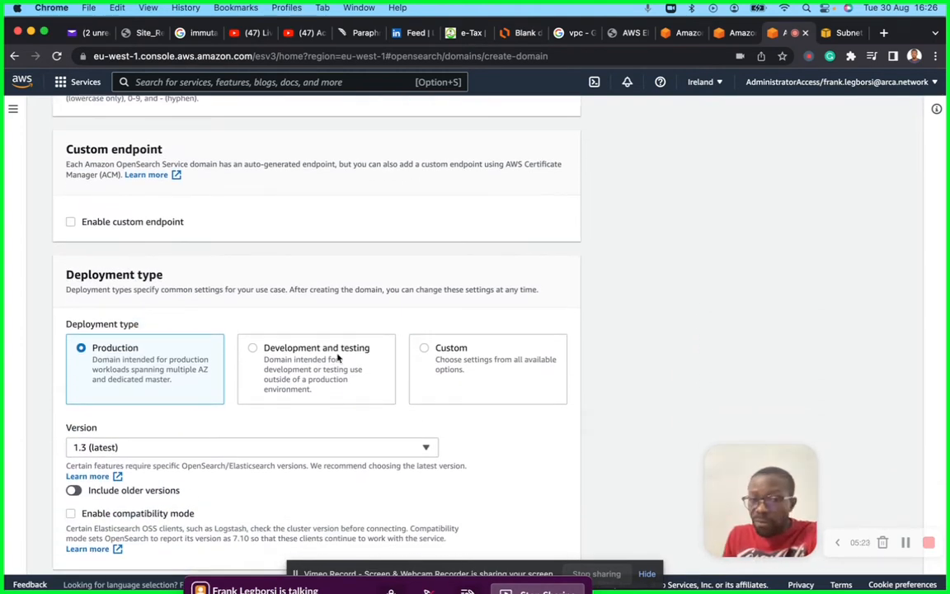
pyautogui.click(354, 365)
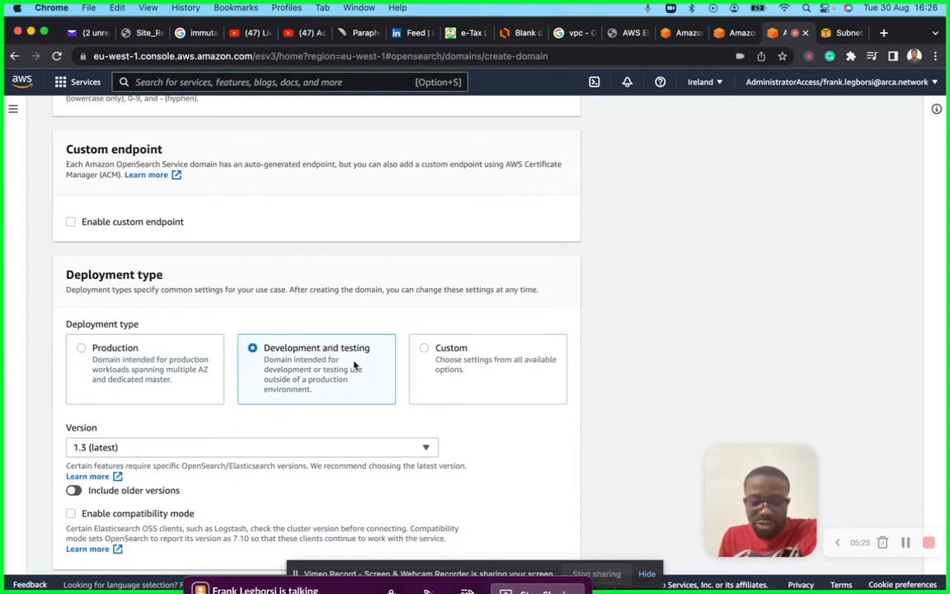
pyautogui.scroll(-5, 307, 360)
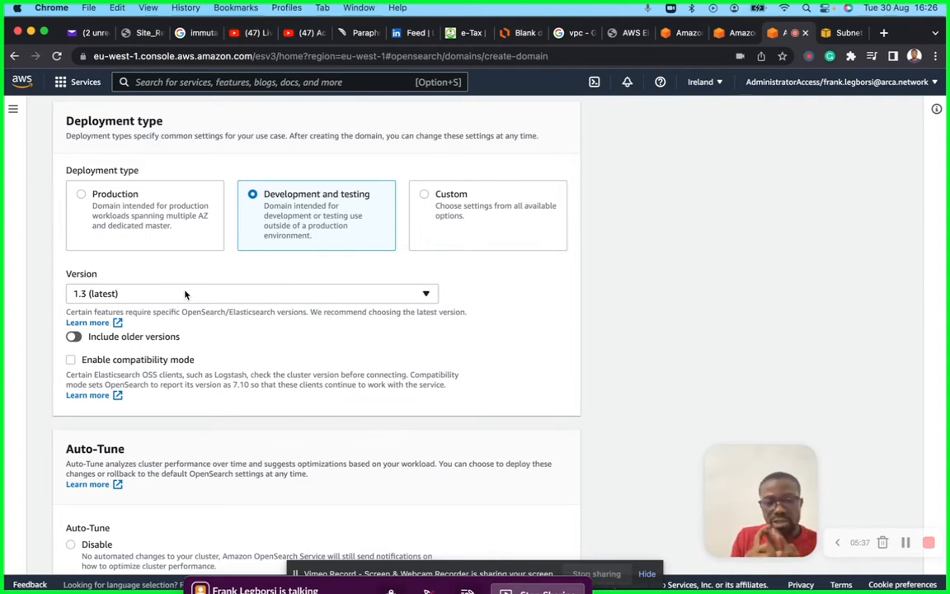
pyautogui.click(155, 294)
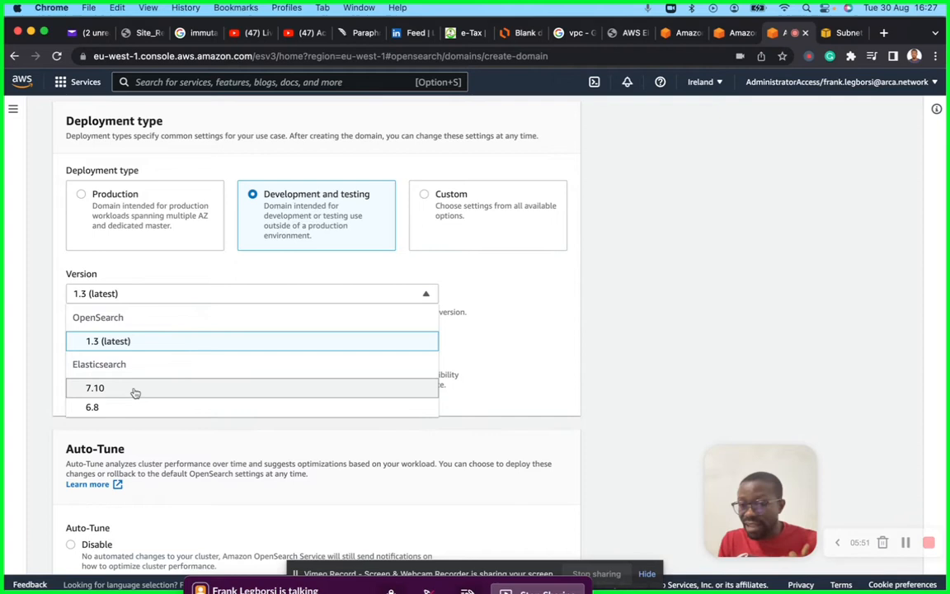
pyautogui.click(94, 391)
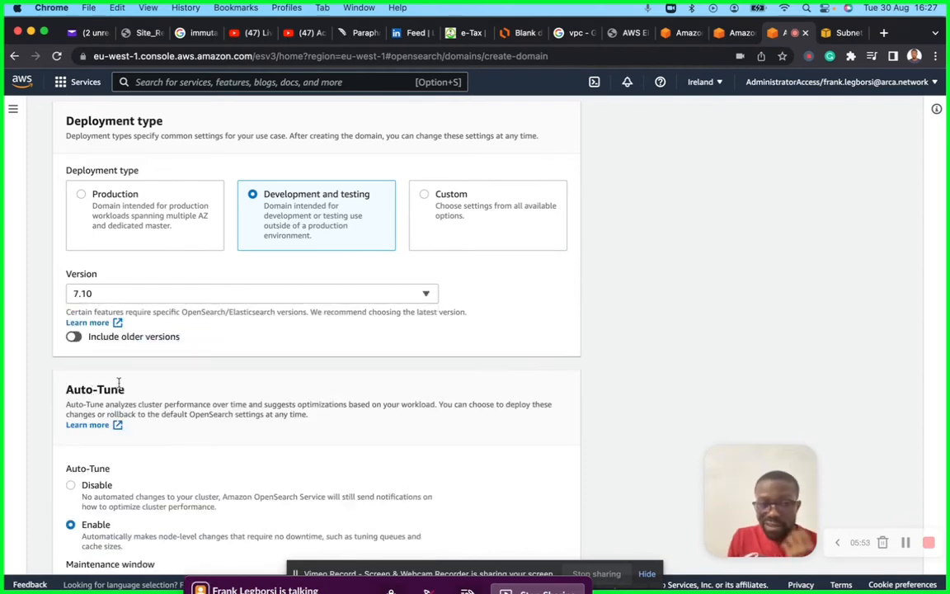
# Try setting the number of data nodes to 2, and restore it to 3.
pyautogui.scroll(-3, 98, 348)
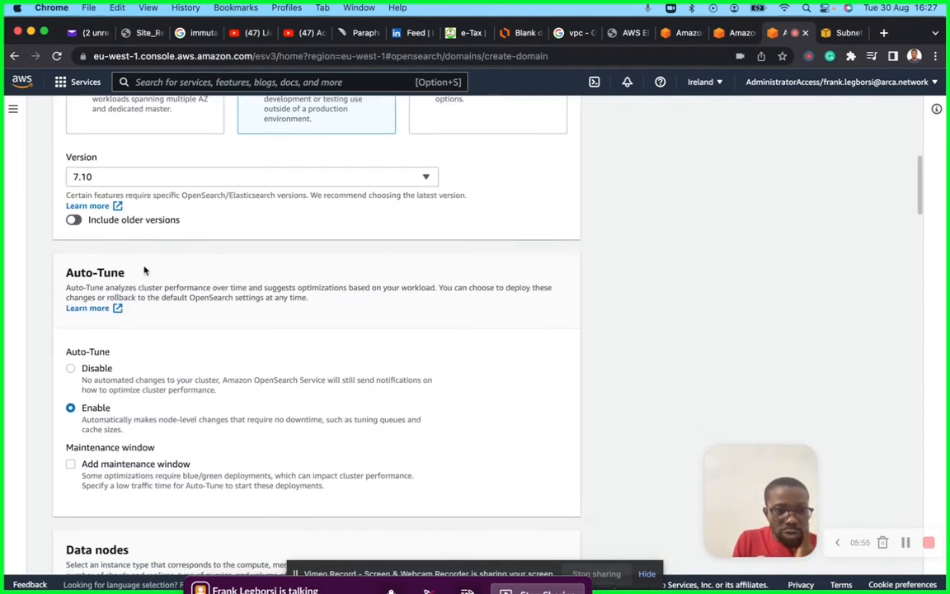
pyautogui.scroll(-8, 82, 413)
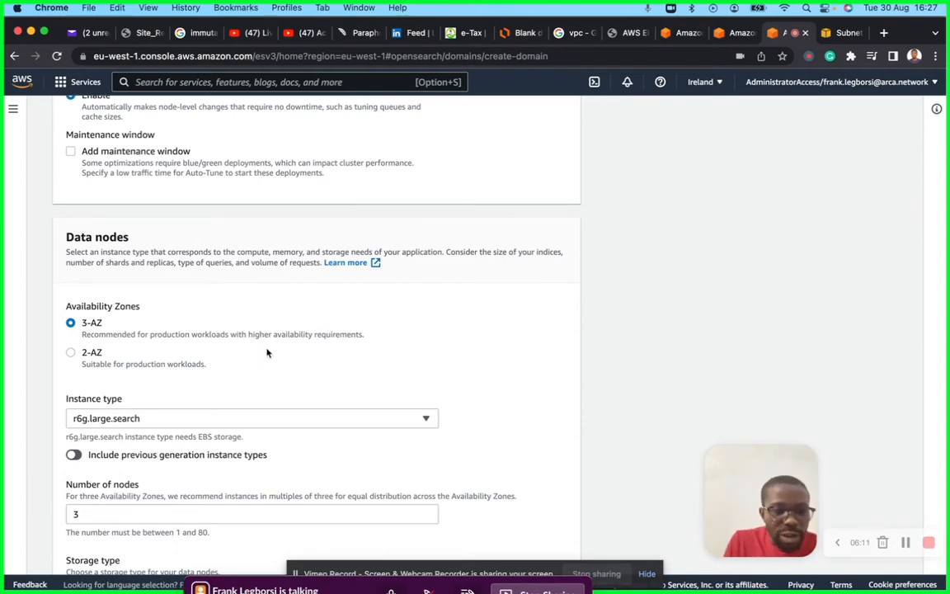
pyautogui.scroll(-3, 266, 352)
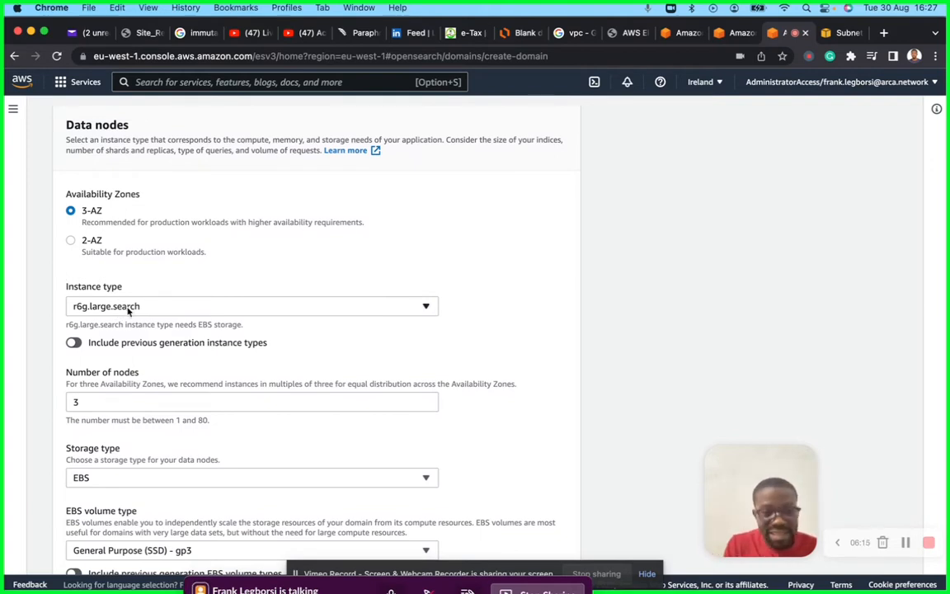
pyautogui.scroll(-3, 122, 322)
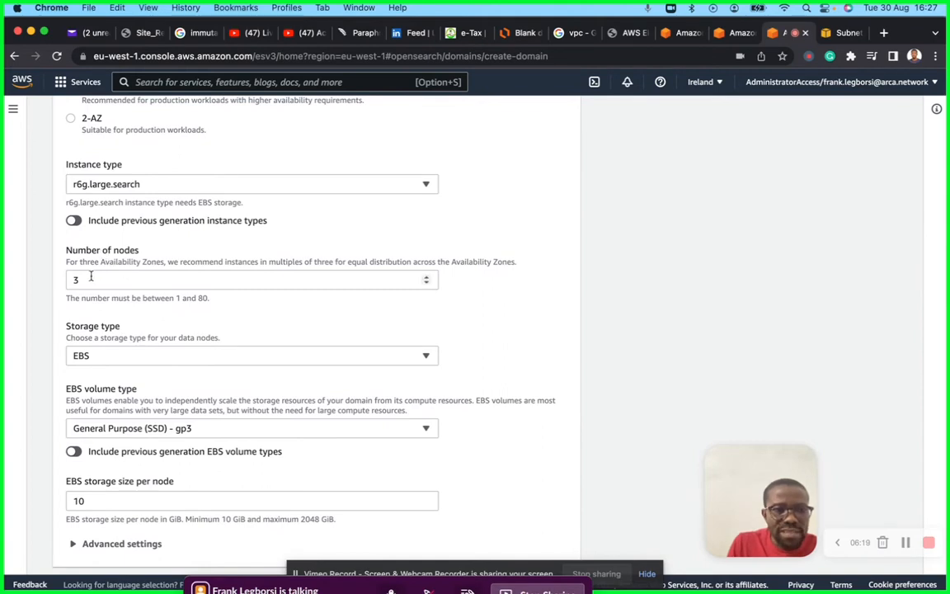
pyautogui.click(76, 280)
pyautogui.scroll(3, 127, 272)
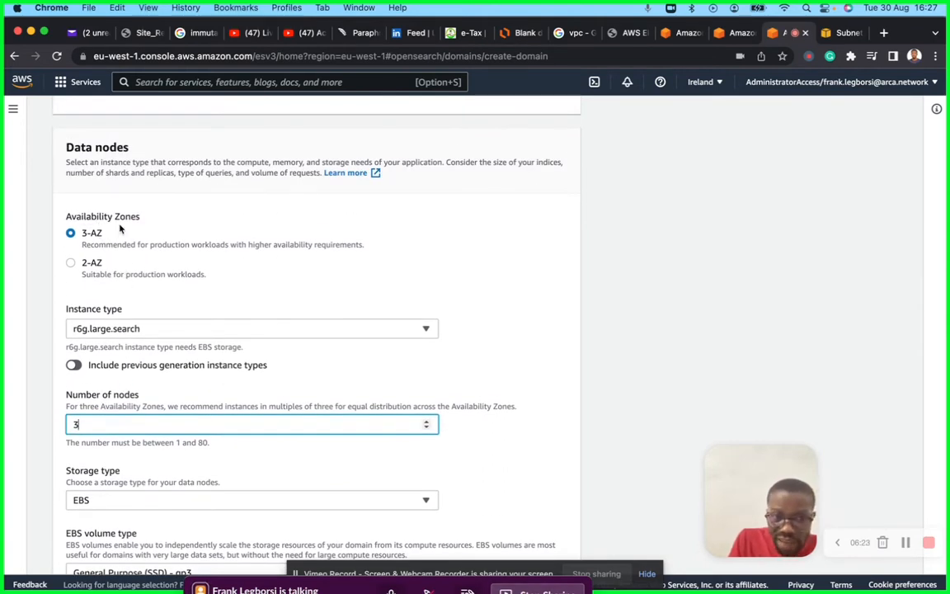
pyautogui.scroll(-2, 107, 236)
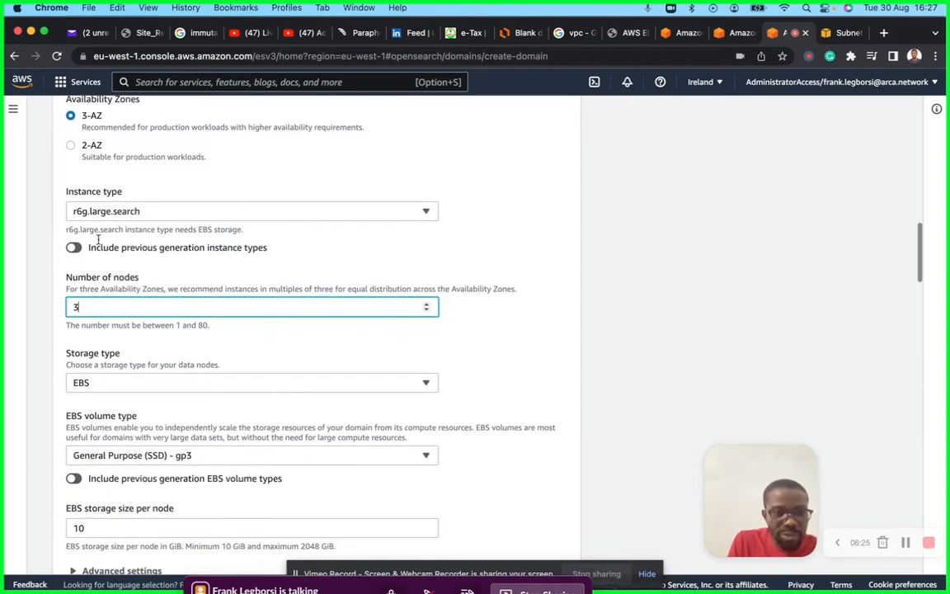
pyautogui.scroll(-2, 103, 307)
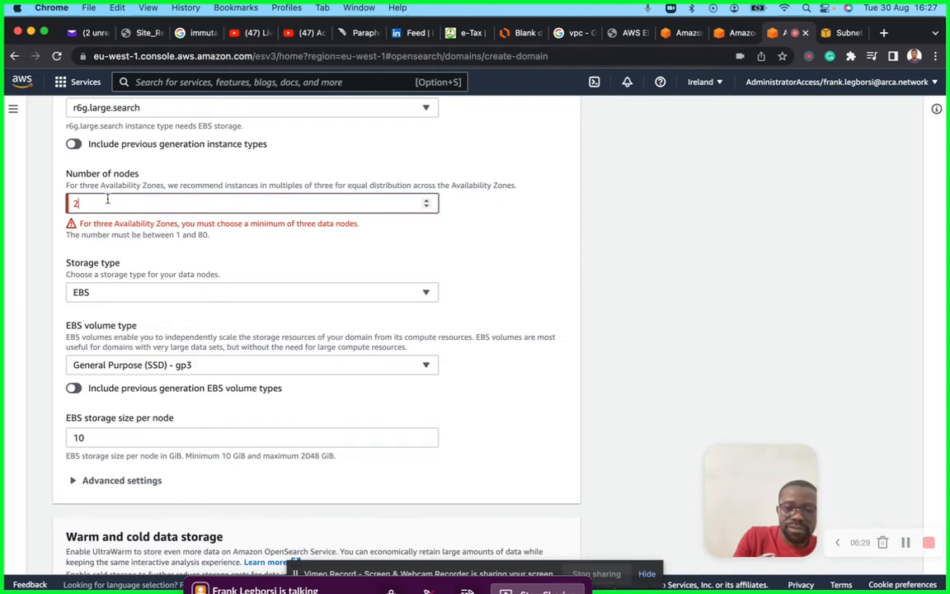
pyautogui.scroll(1, 107, 198)
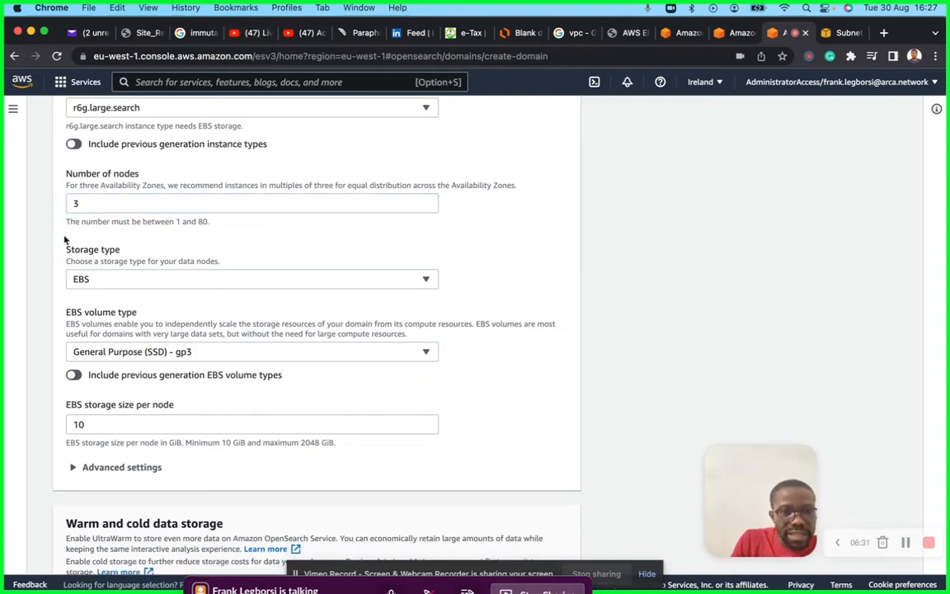
# Review the EBS storage settings with their advanced IOPS and throughput options, plus the dedicated master node and snapshot sections.
pyautogui.scroll(-3, 92, 284)
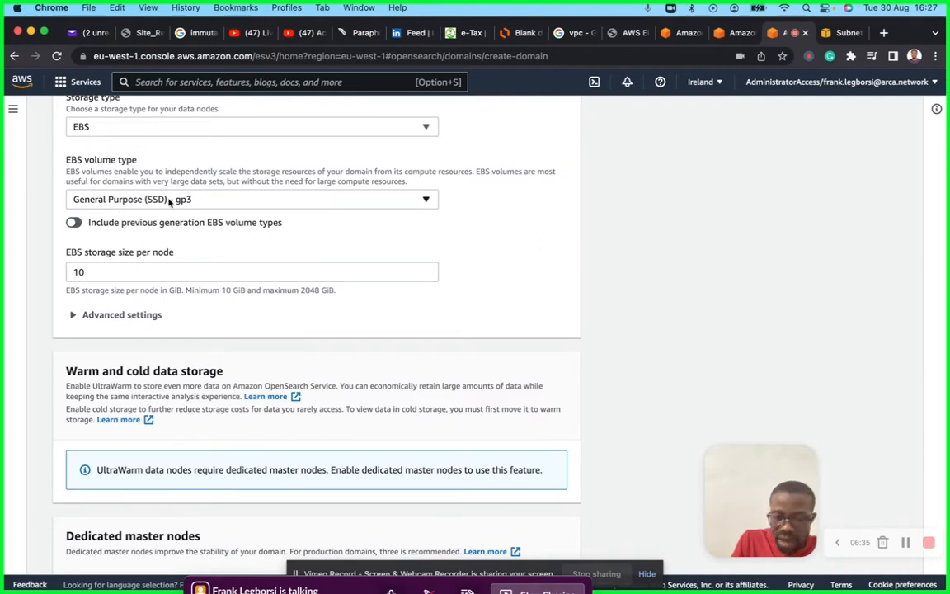
pyautogui.scroll(-1, 106, 265)
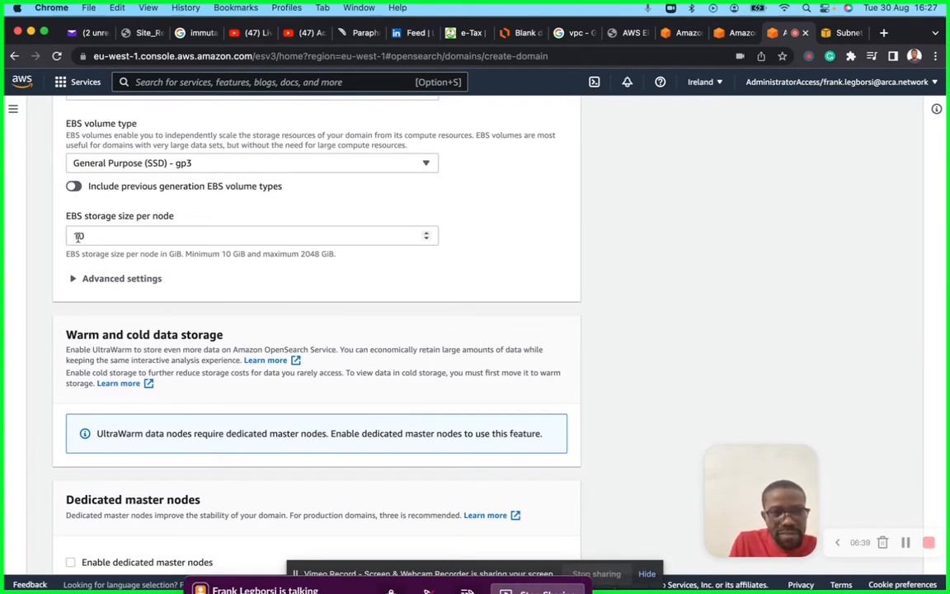
pyautogui.scroll(-1, 74, 252)
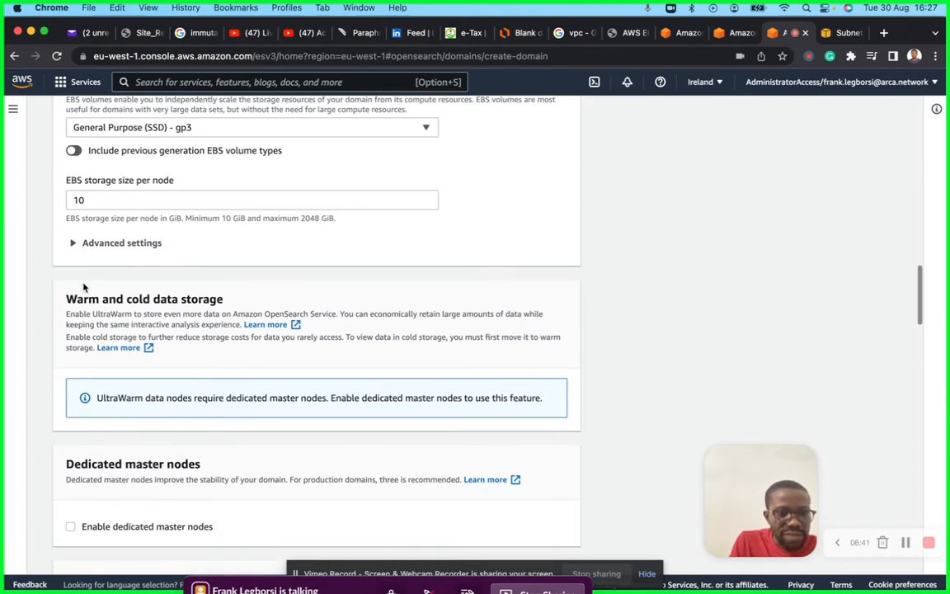
pyautogui.click(74, 243)
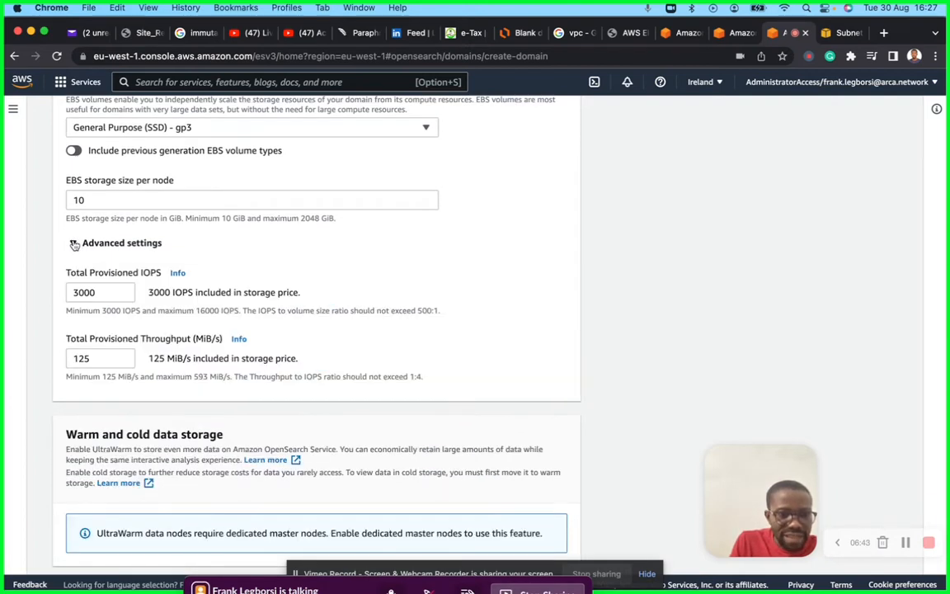
pyautogui.click(74, 244)
pyautogui.scroll(-5, 74, 244)
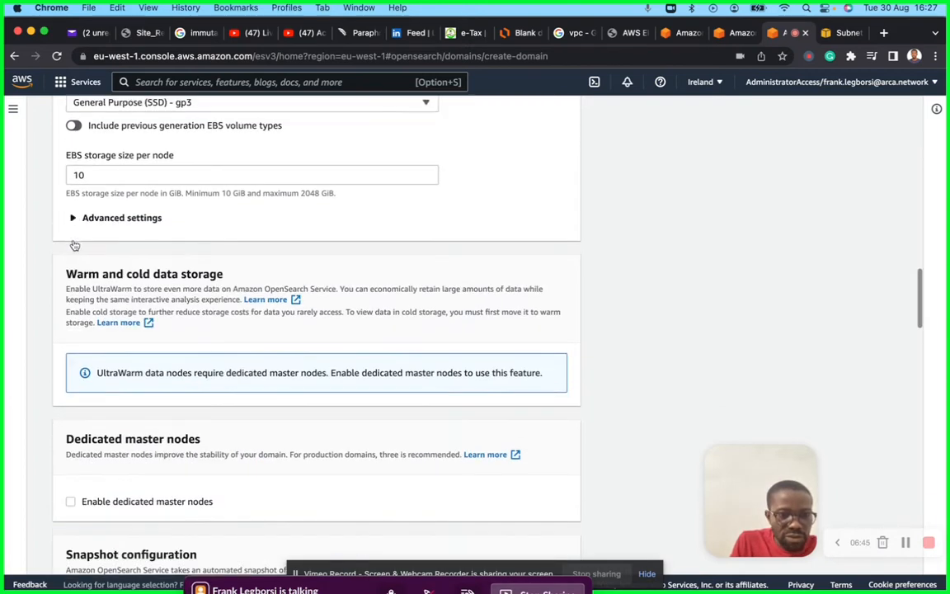
pyautogui.scroll(-8, 73, 244)
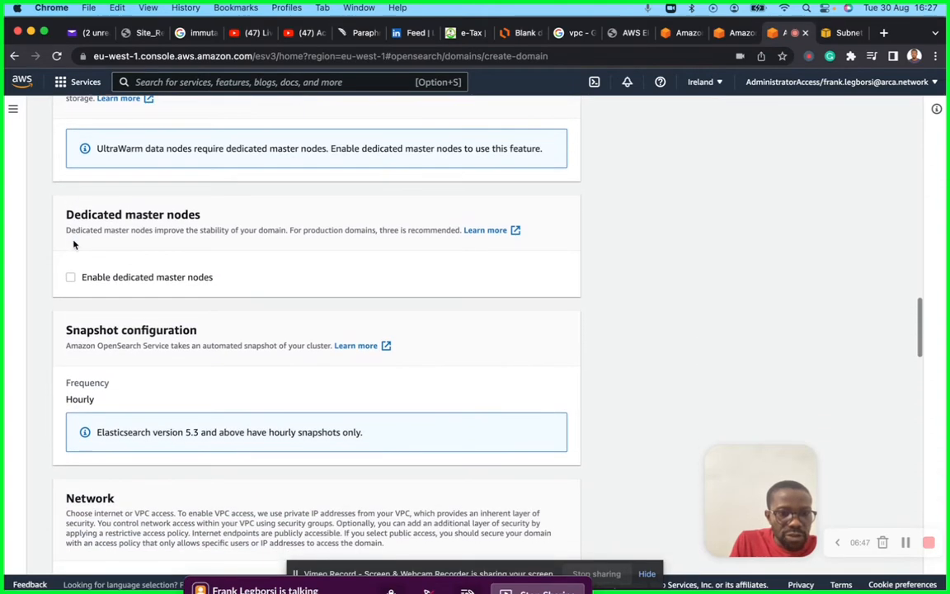
# Select vpc-06eb395aef7c8a504 (10.0.0.0/16) as the VPC for the domain's network access.
pyautogui.scroll(-2, 73, 244)
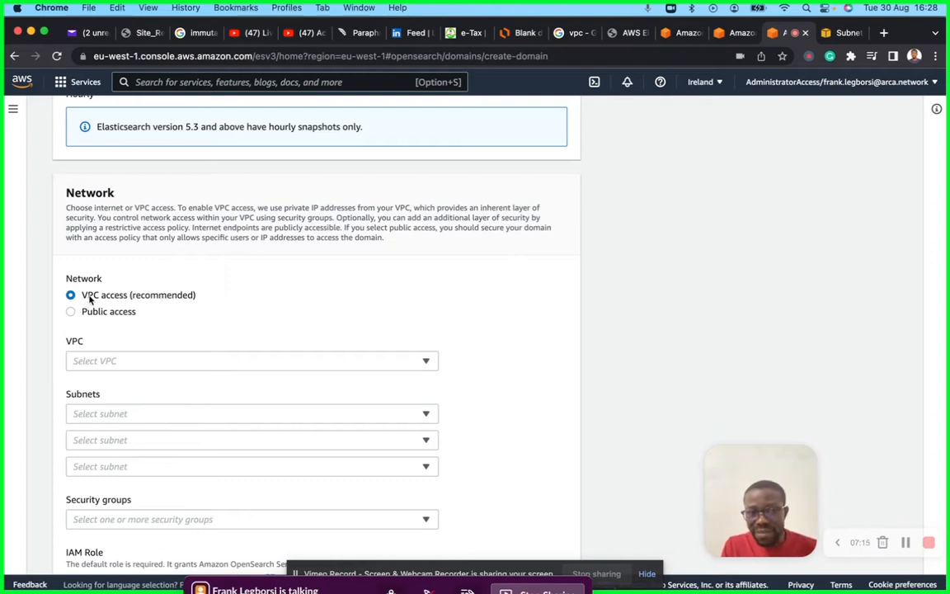
pyautogui.scroll(-2, 136, 308)
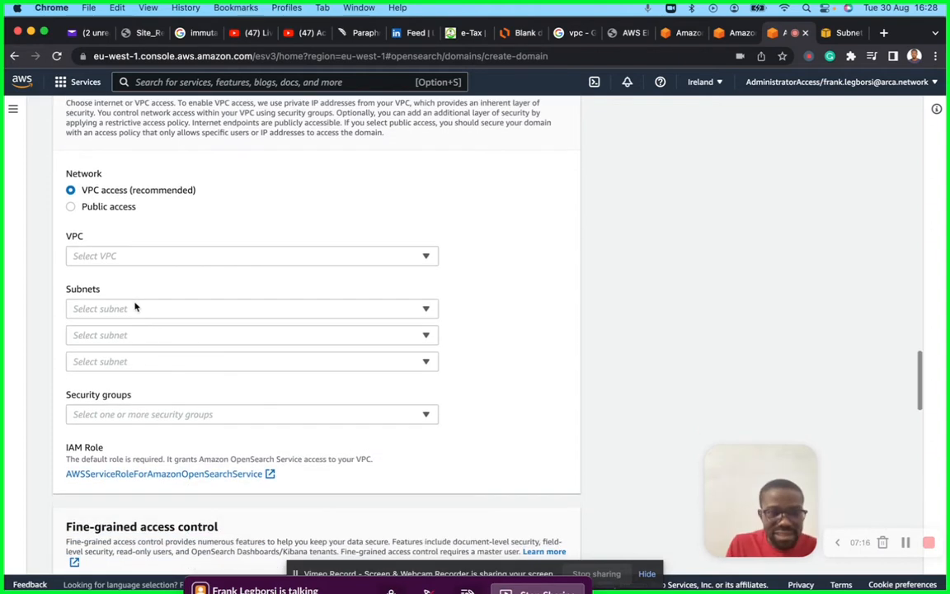
pyautogui.click(94, 256)
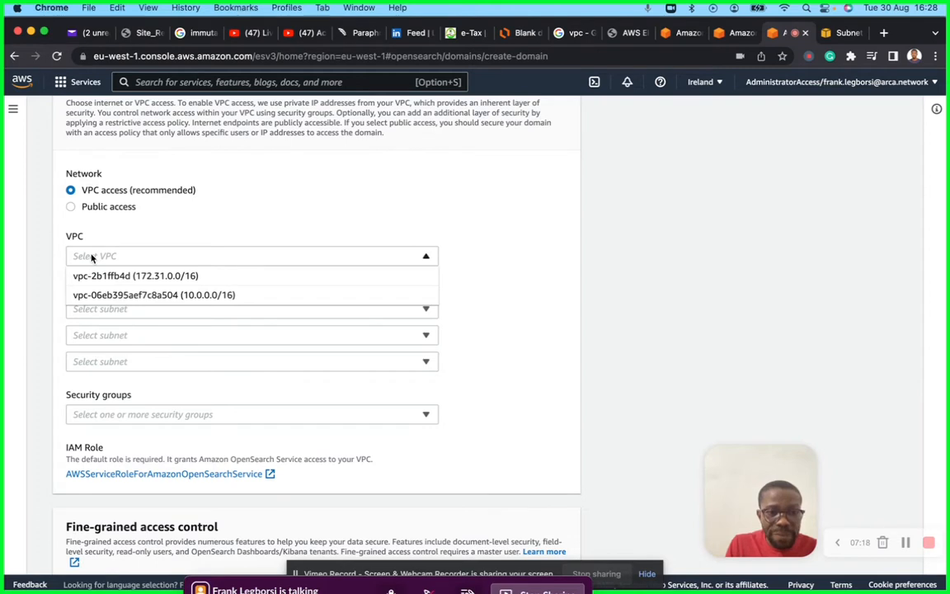
pyautogui.click(180, 297)
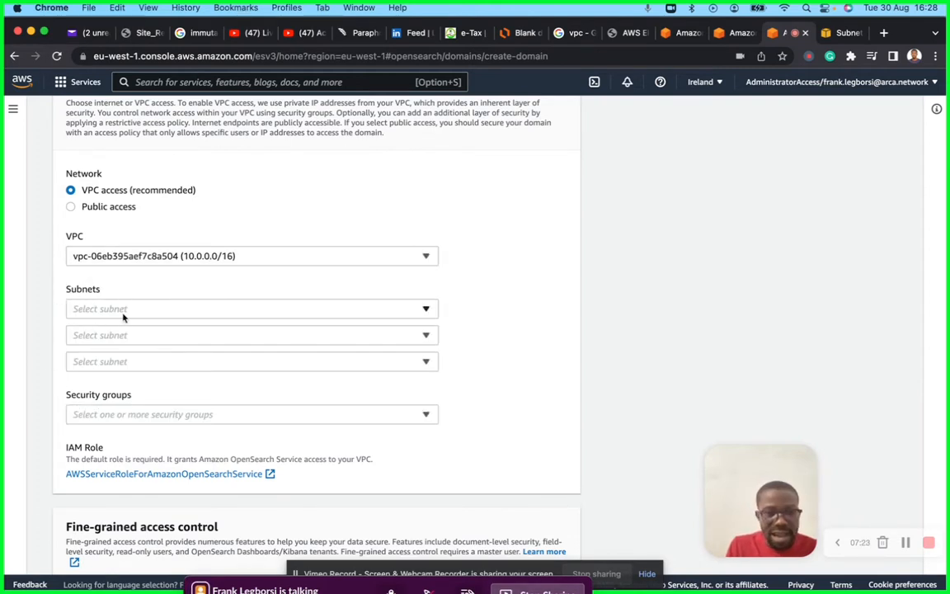
# Assign the subnets frankSUB-1, frankSUB-2 and frankSUB-3, in that order, to the domain's VPC access.
pyautogui.click(124, 314)
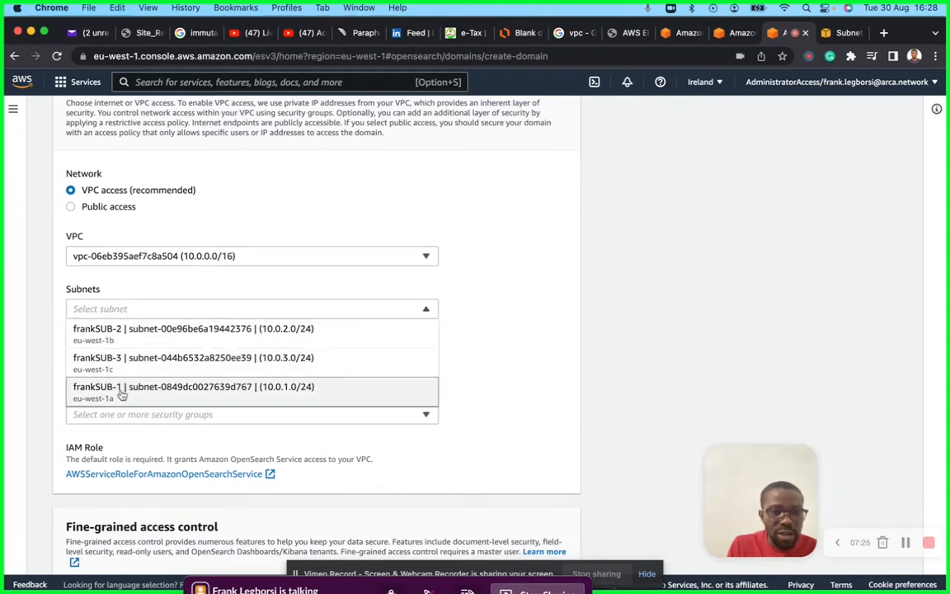
pyautogui.click(121, 394)
pyautogui.click(144, 334)
pyautogui.click(125, 362)
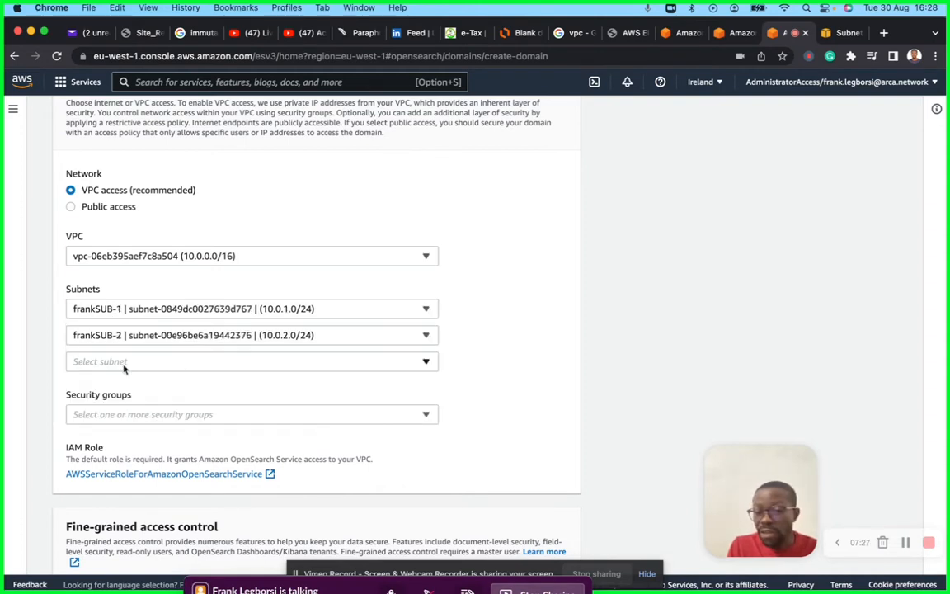
pyautogui.click(139, 361)
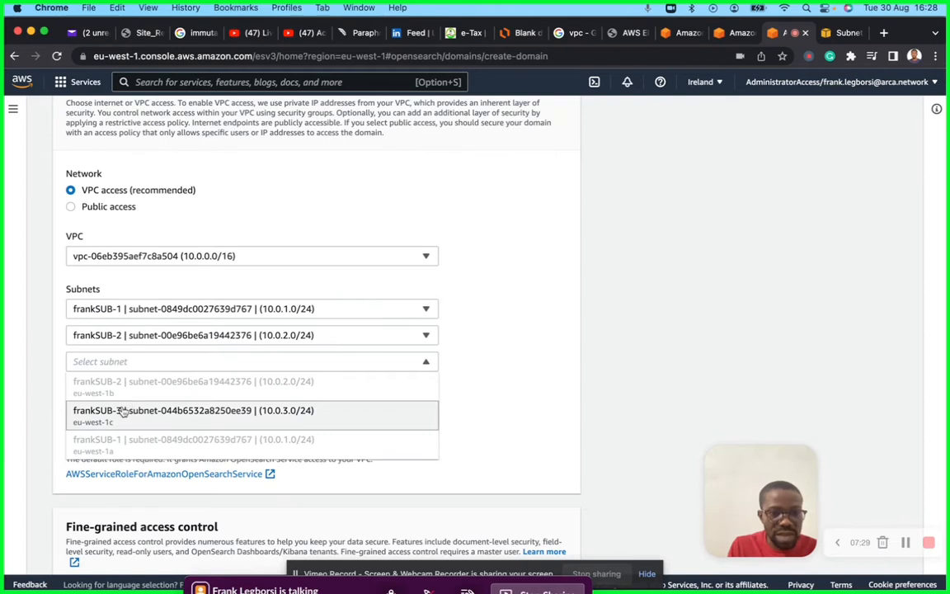
pyautogui.click(122, 410)
# Add the frankSG security group to the domain's network settings.
pyautogui.scroll(-2, 122, 411)
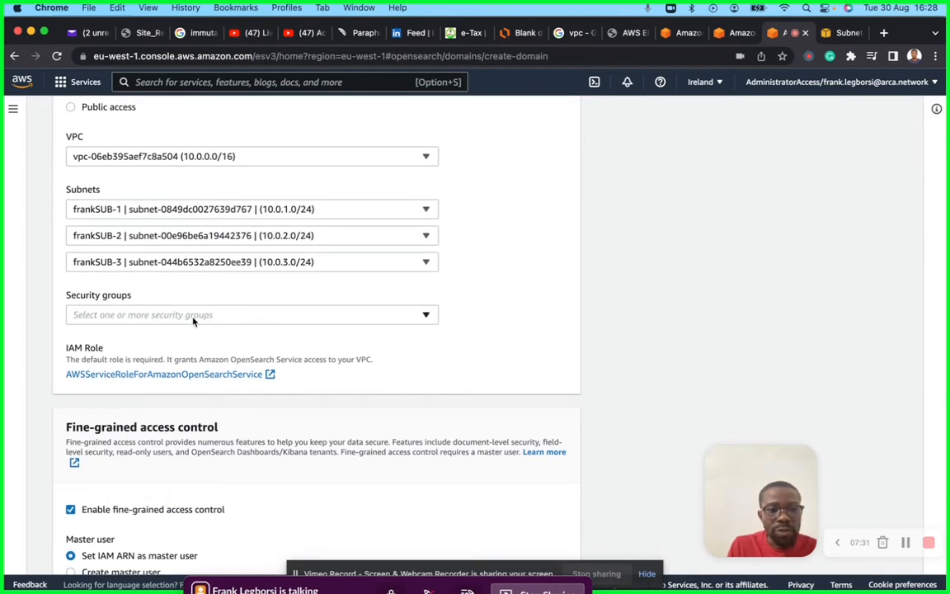
pyautogui.click(195, 317)
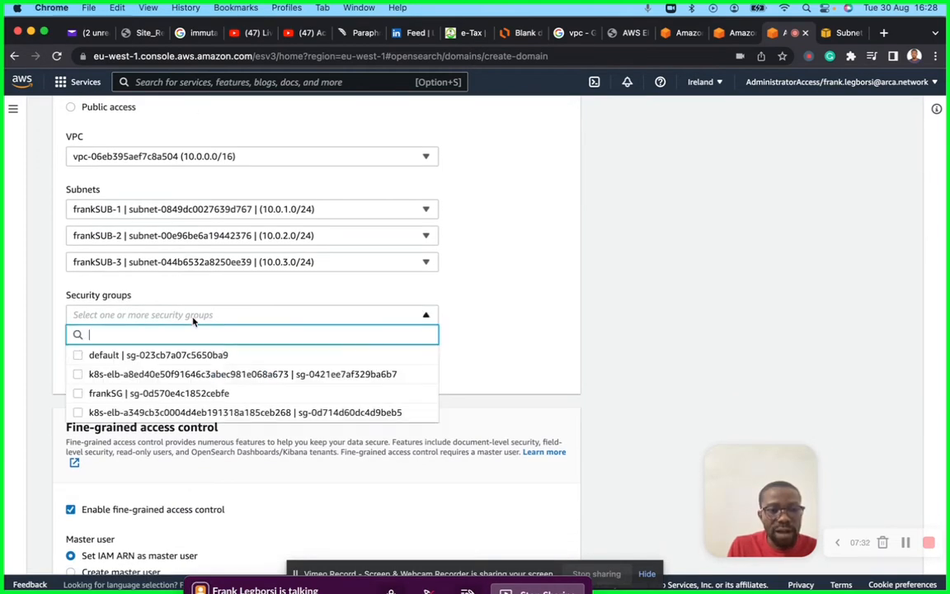
pyautogui.click(152, 393)
pyautogui.click(498, 387)
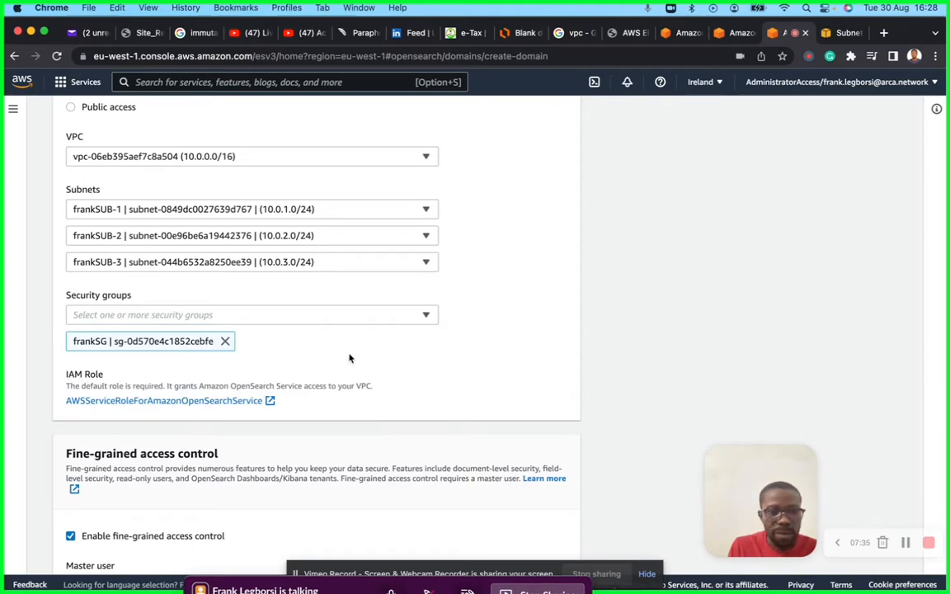
# Disable fine-grained access control for the domain.
pyautogui.scroll(-2, 349, 358)
pyautogui.scroll(-4, 350, 357)
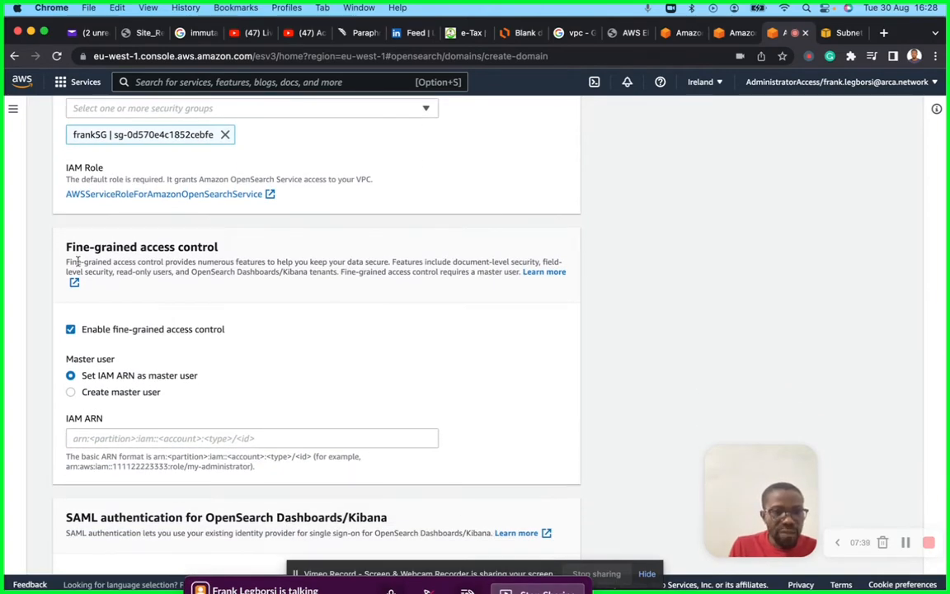
pyautogui.doubleClick(201, 248)
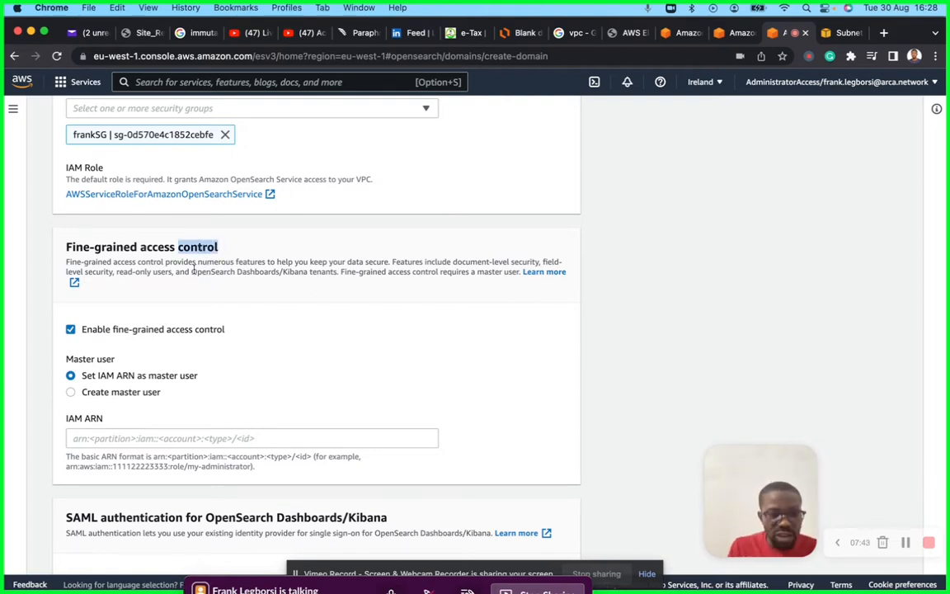
pyautogui.scroll(-2, 164, 394)
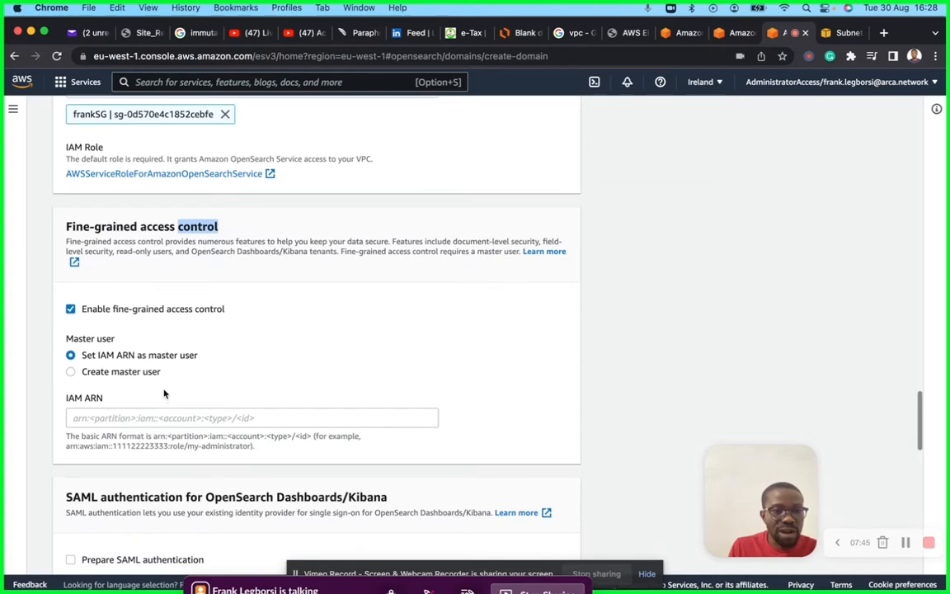
pyautogui.scroll(-1, 164, 388)
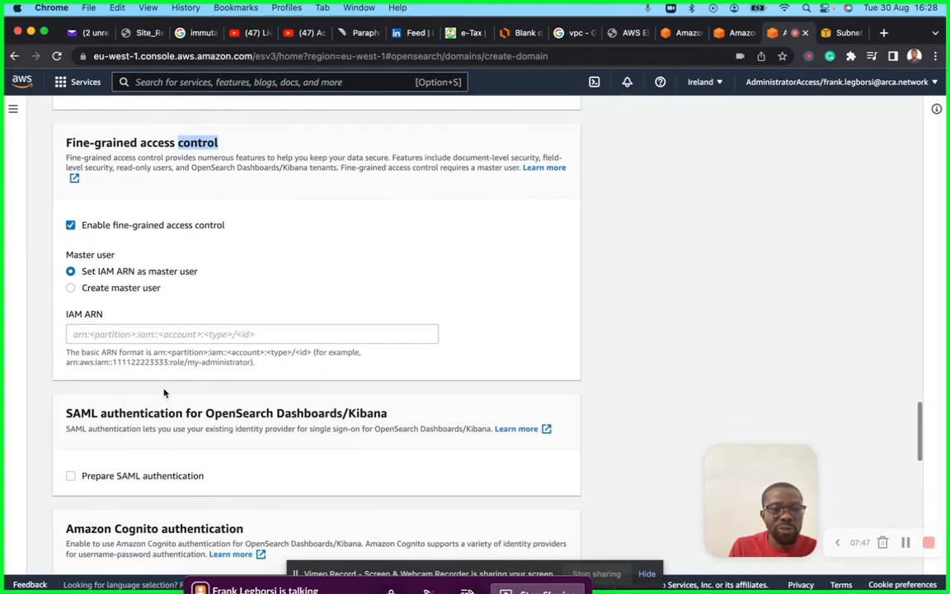
pyautogui.scroll(4, 164, 393)
pyautogui.scroll(-2, 163, 394)
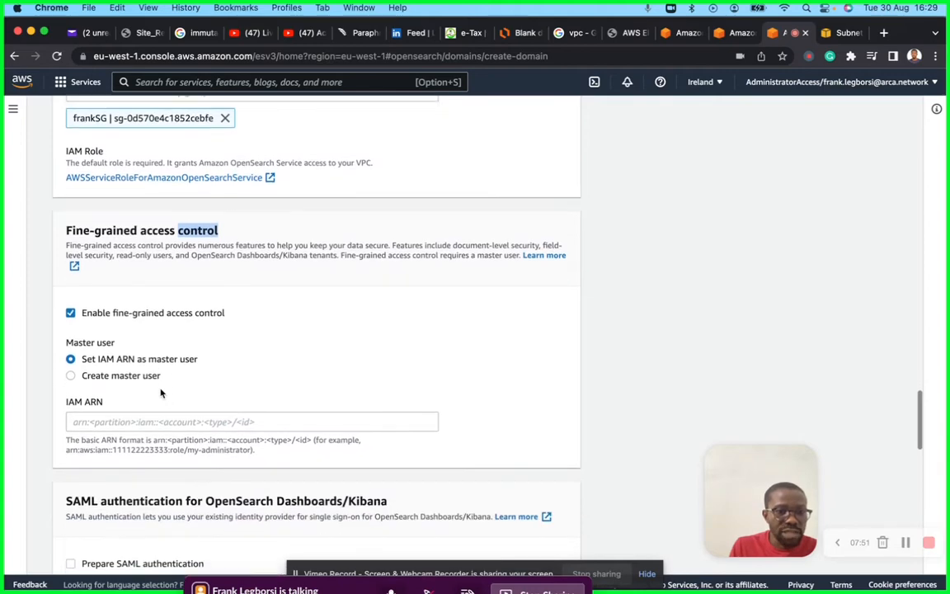
pyautogui.click(71, 312)
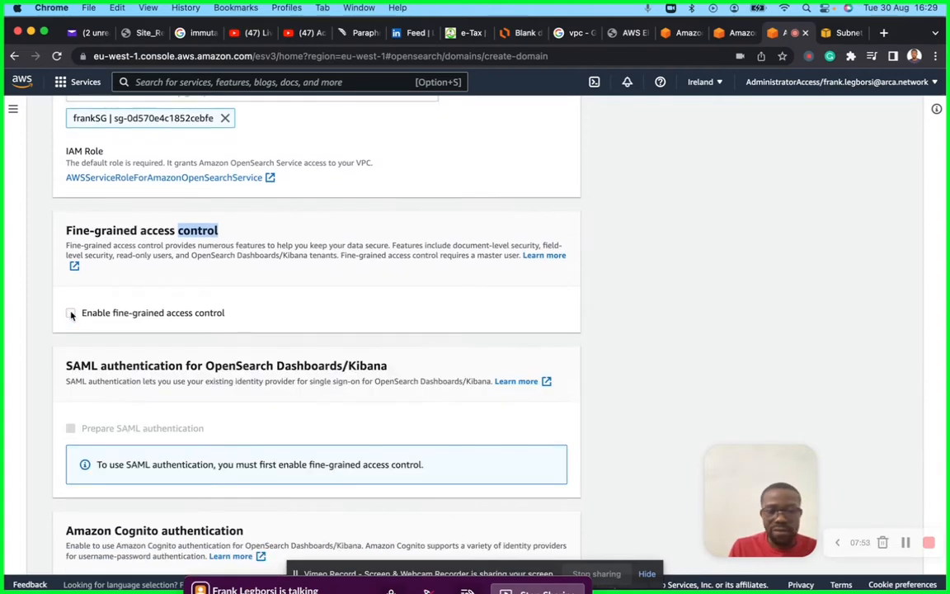
# Review the SAML, Cognito and access policy sections, and turn off the HTTPS requirement for traffic to the domain.
pyautogui.scroll(-4, 83, 351)
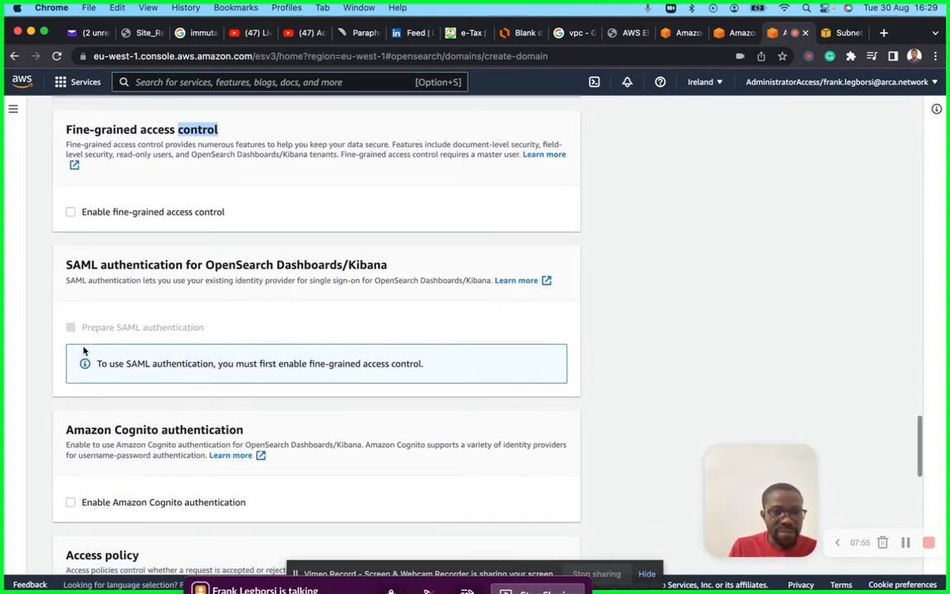
pyautogui.scroll(-5, 83, 352)
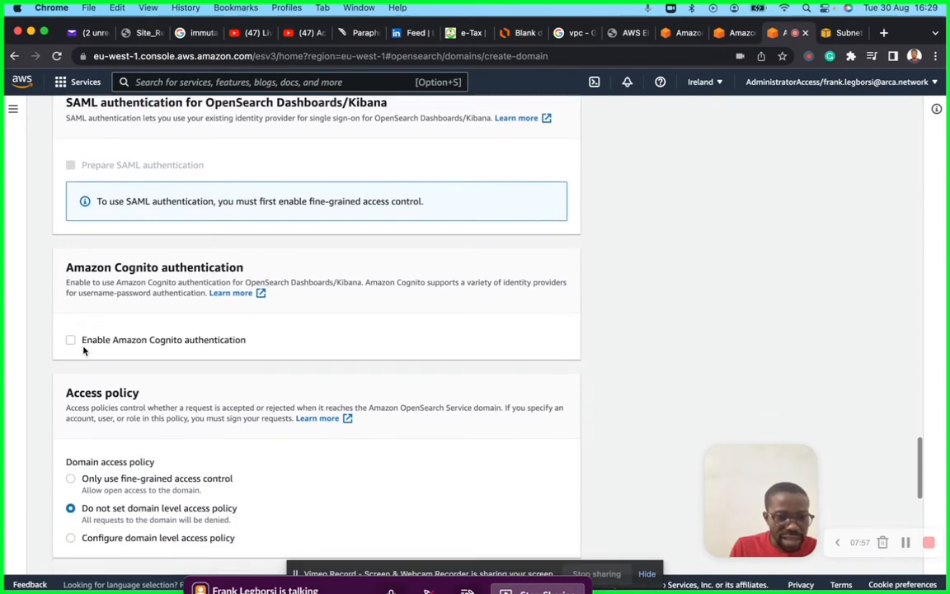
pyautogui.scroll(-2, 83, 351)
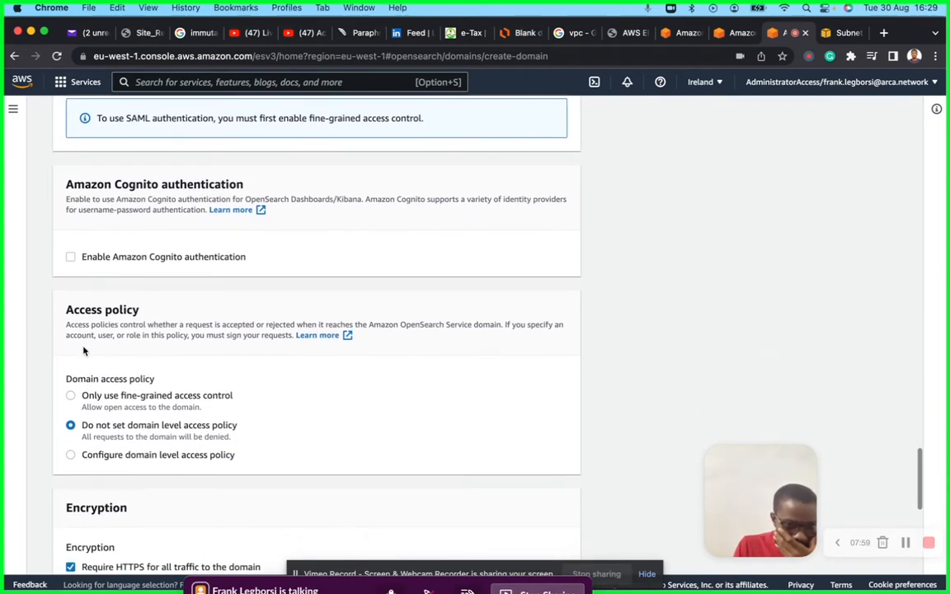
pyautogui.scroll(-1, 83, 350)
pyautogui.scroll(-1, 83, 349)
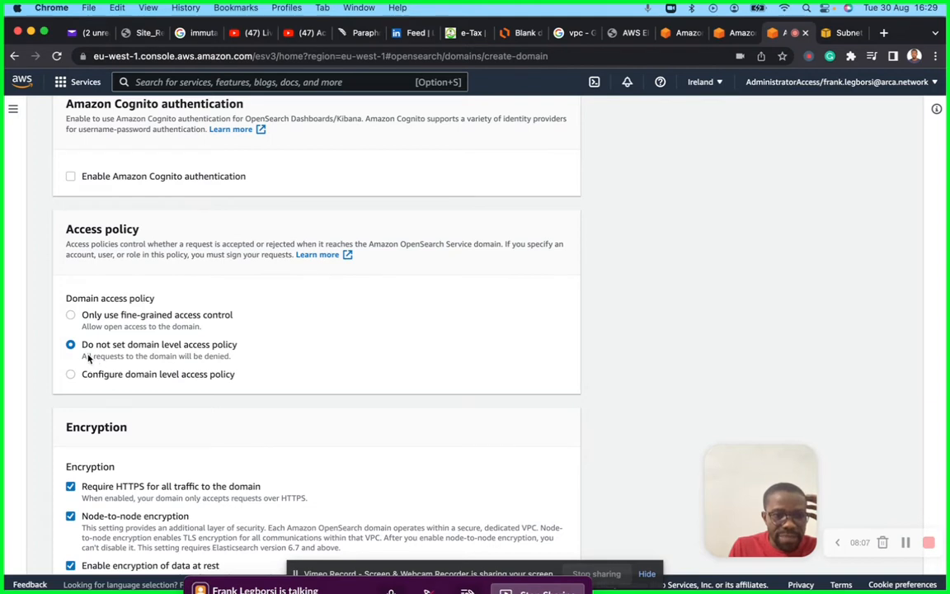
pyautogui.scroll(-3, 89, 357)
pyautogui.scroll(-3, 87, 352)
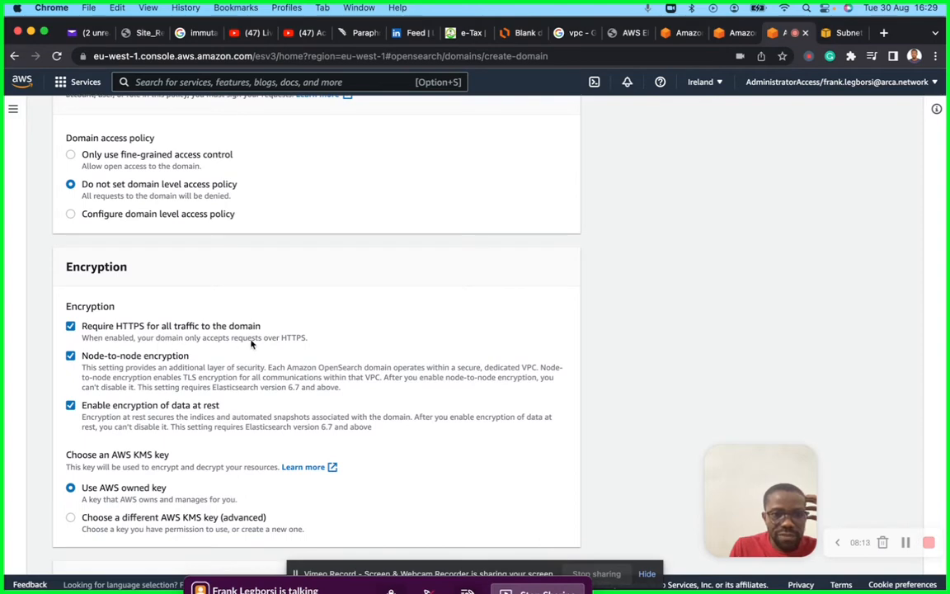
pyautogui.click(70, 325)
# Recheck the remaining encryption, tag and access settings, and create the domain.
pyautogui.scroll(-2, 105, 382)
pyautogui.scroll(-3, 104, 381)
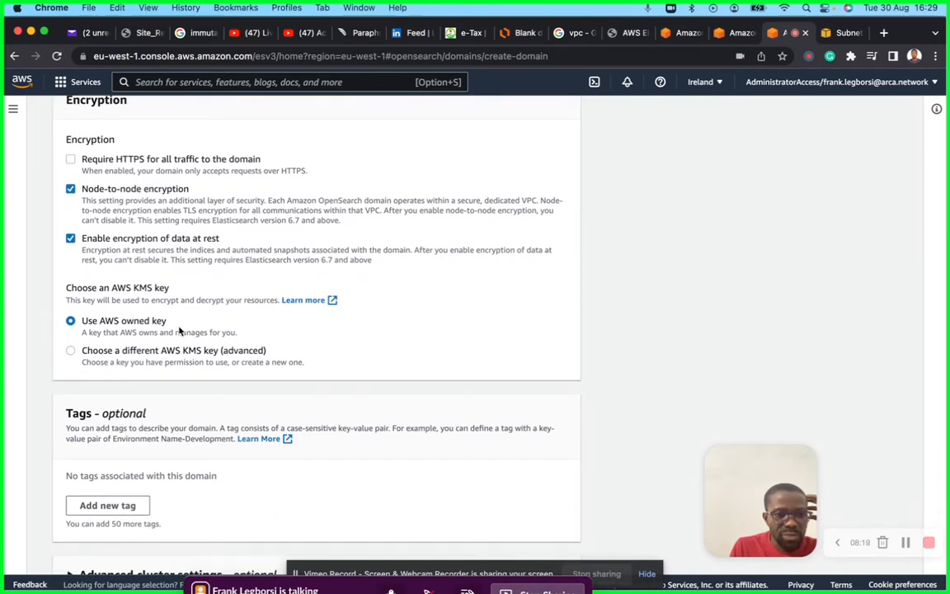
pyautogui.scroll(-2, 178, 331)
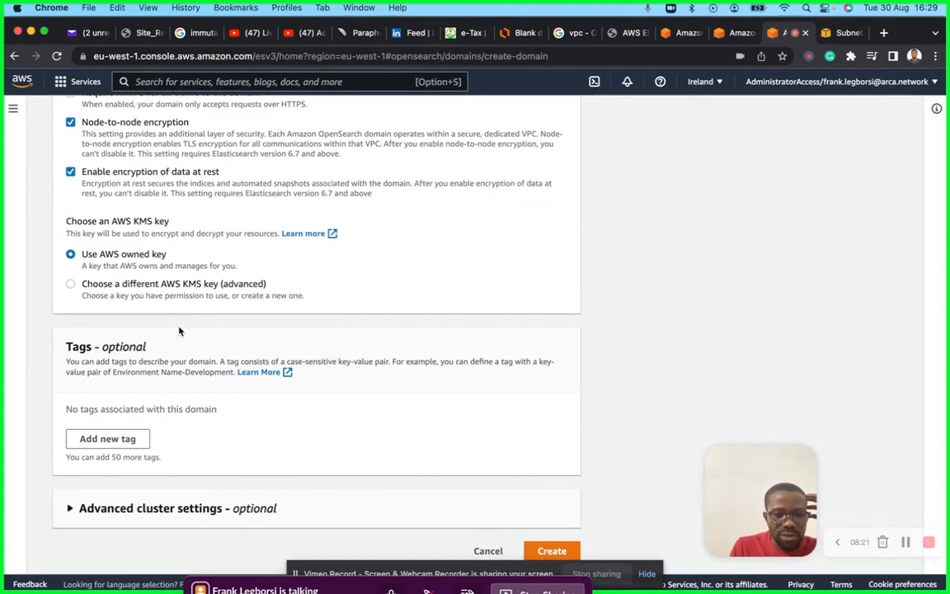
pyautogui.scroll(10, 179, 330)
pyautogui.scroll(5, 179, 330)
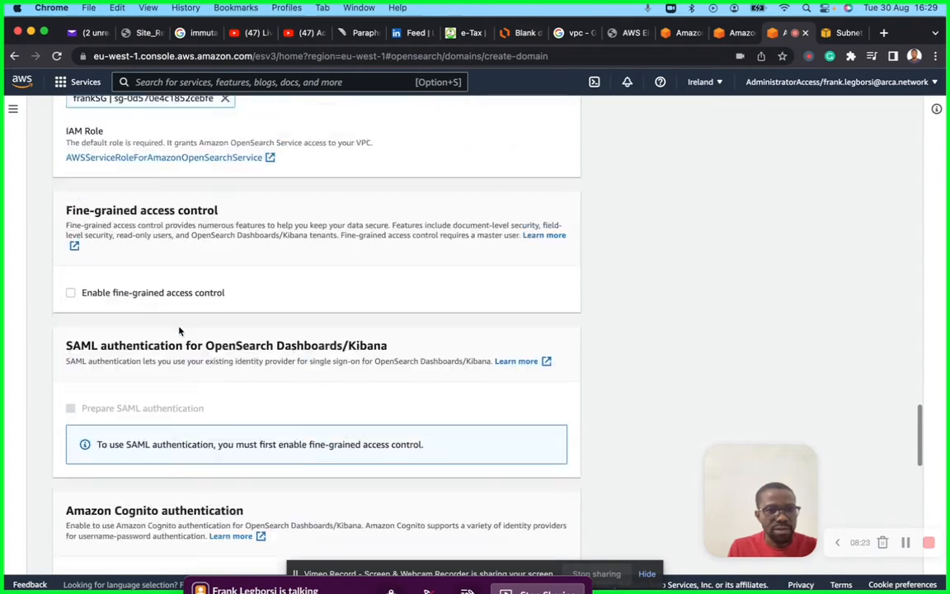
pyautogui.scroll(-12, 179, 331)
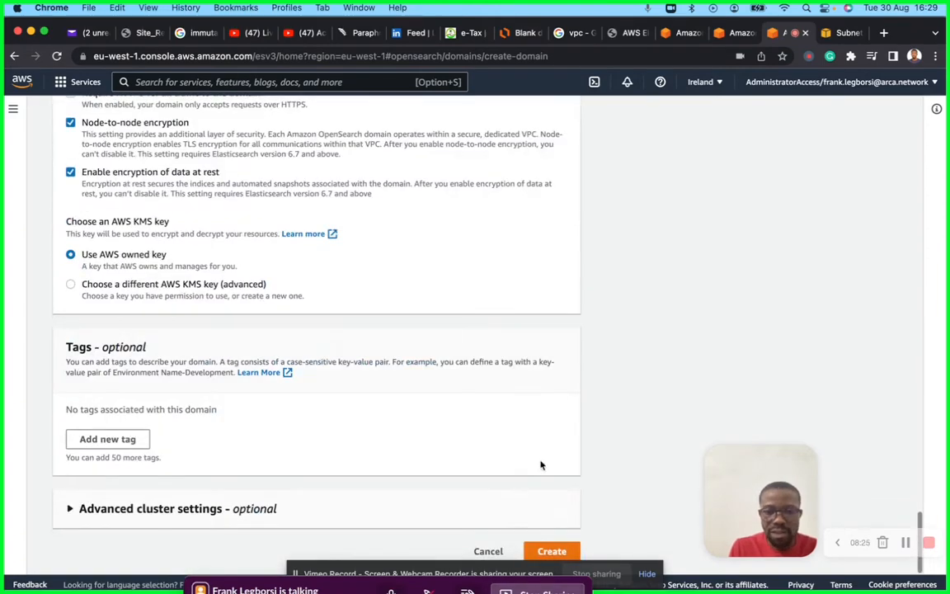
pyautogui.click(541, 550)
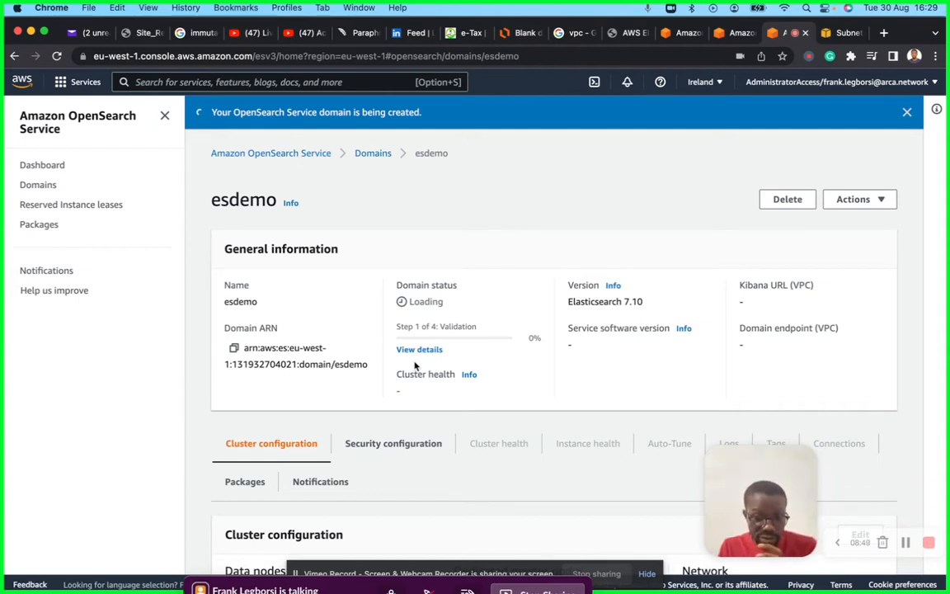
pyautogui.click(905, 542)
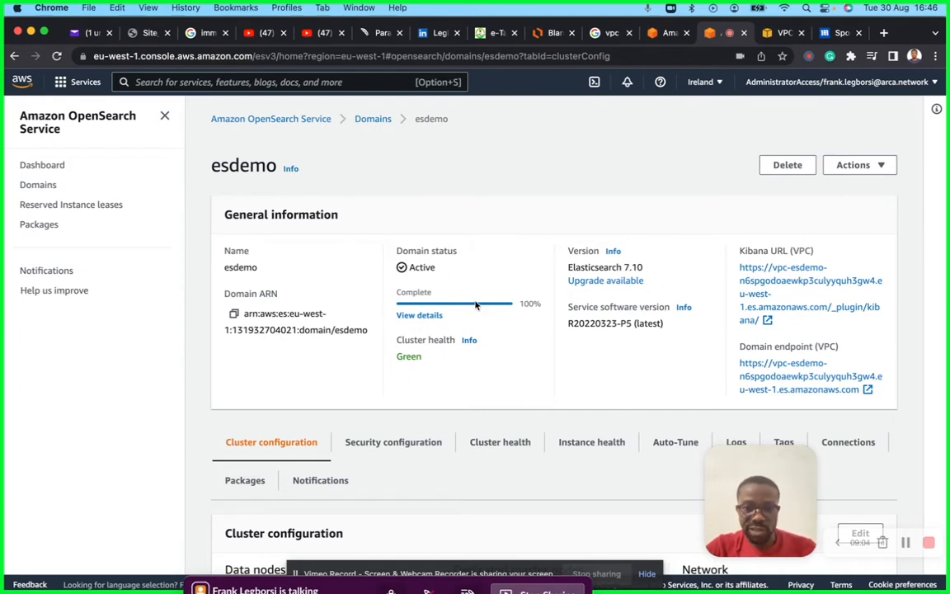
# Check the esdemo domain's status, cluster health and the detailed stages of its processing updates.
pyautogui.doubleClick(404, 357)
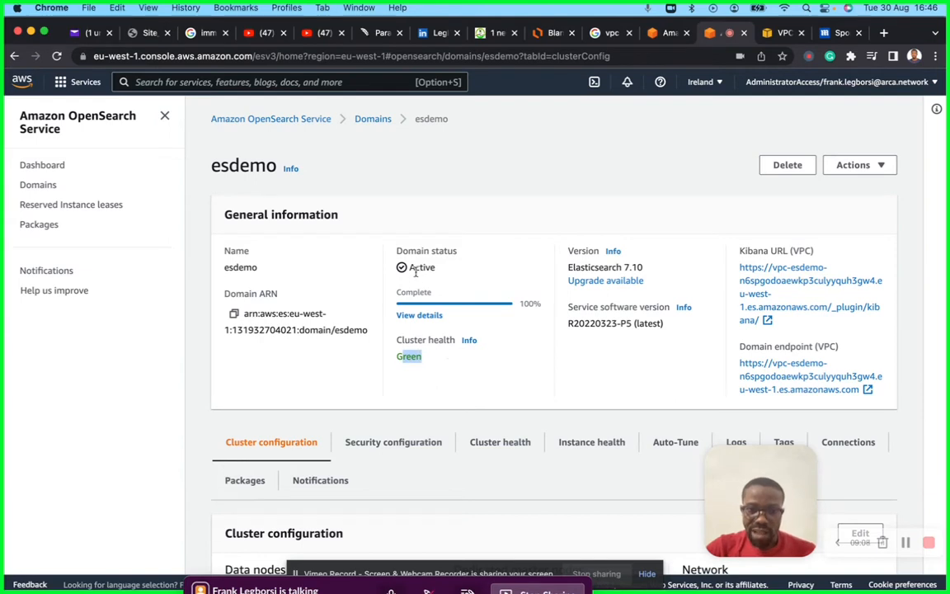
pyautogui.moveTo(409, 267); pyautogui.dragTo(485, 269)
pyautogui.click(422, 315)
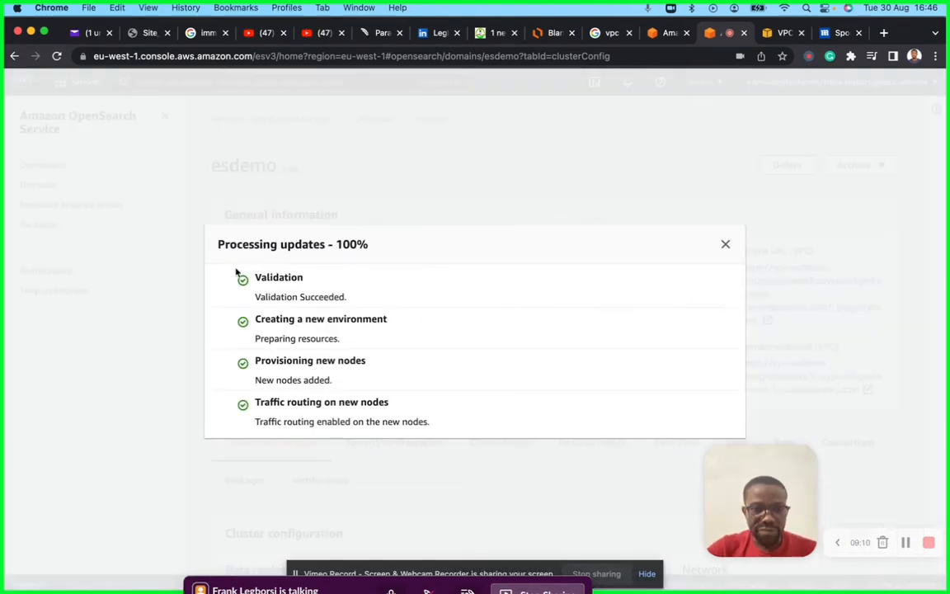
pyautogui.moveTo(269, 277); pyautogui.dragTo(311, 281)
pyautogui.moveTo(271, 321); pyautogui.dragTo(372, 322)
pyautogui.click(725, 245)
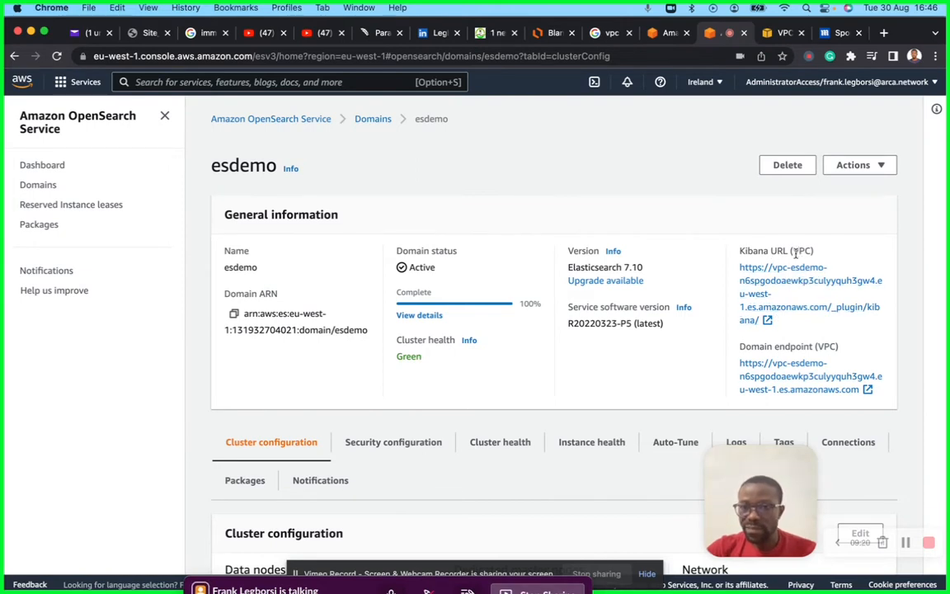
# Compare the domain's Kibana URL and VPC endpoint with the Lucidchart architecture diagram, and open the domain endpoint link.
pyautogui.moveTo(765, 254); pyautogui.dragTo(822, 256)
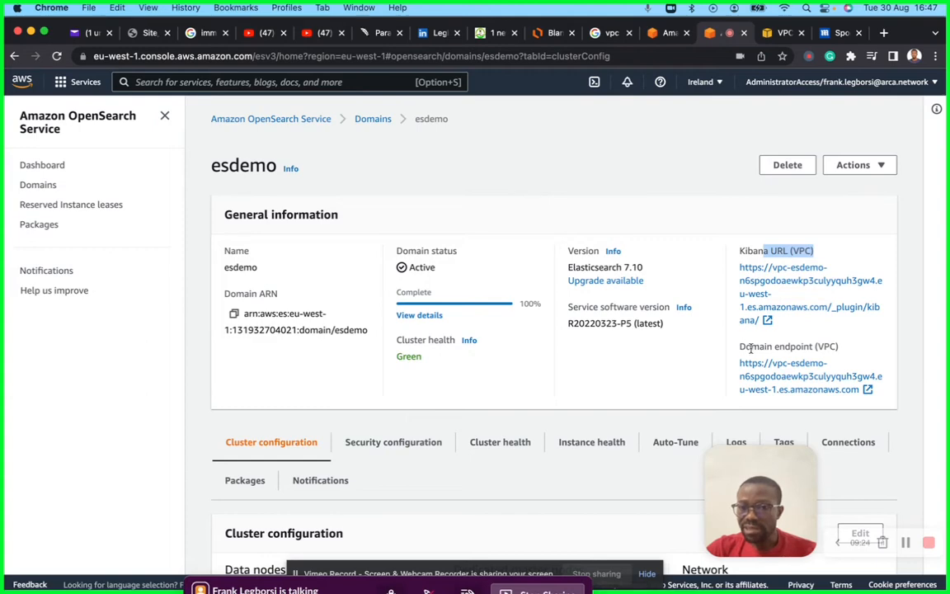
pyautogui.moveTo(750, 347); pyautogui.dragTo(817, 350)
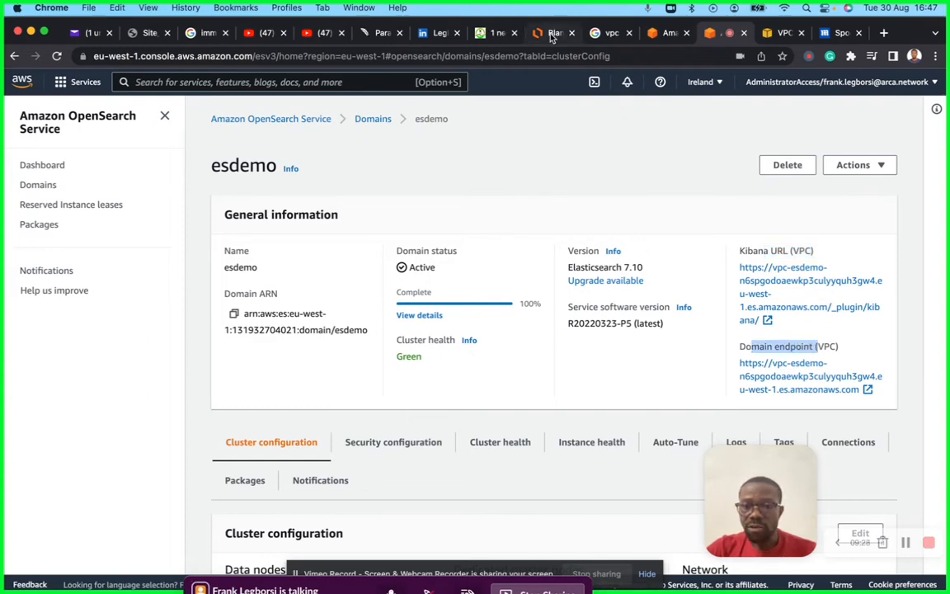
pyautogui.click(551, 33)
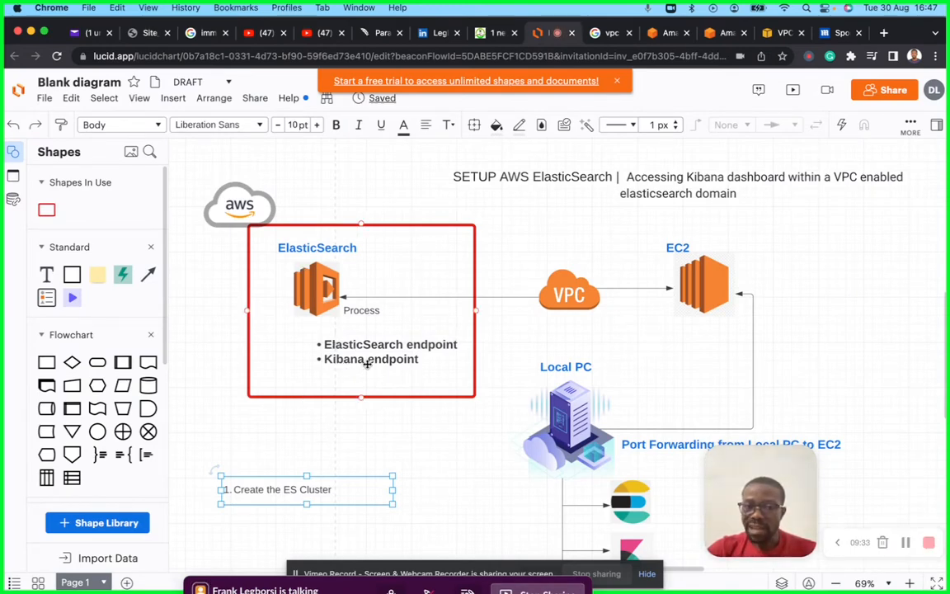
pyautogui.click(715, 36)
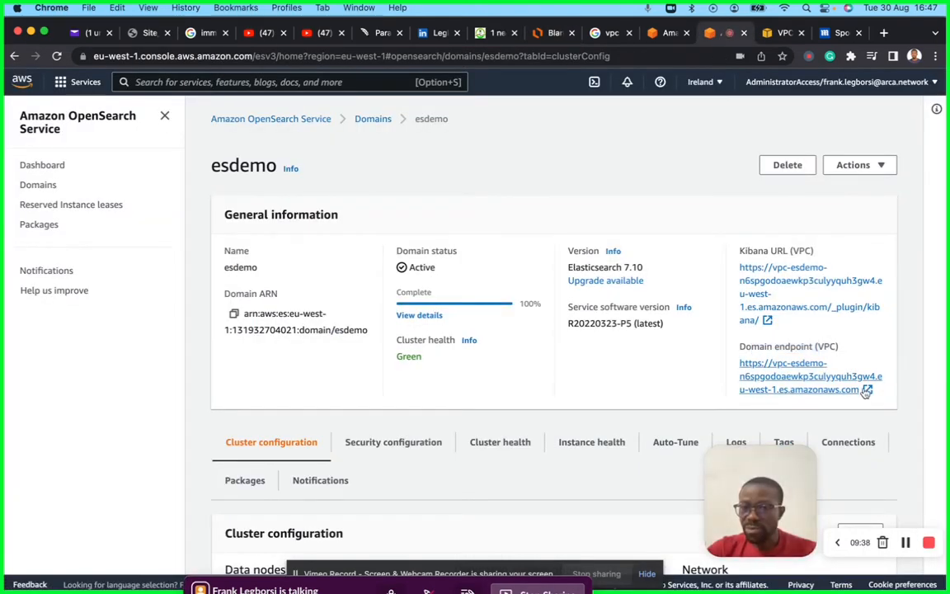
pyautogui.click(779, 385)
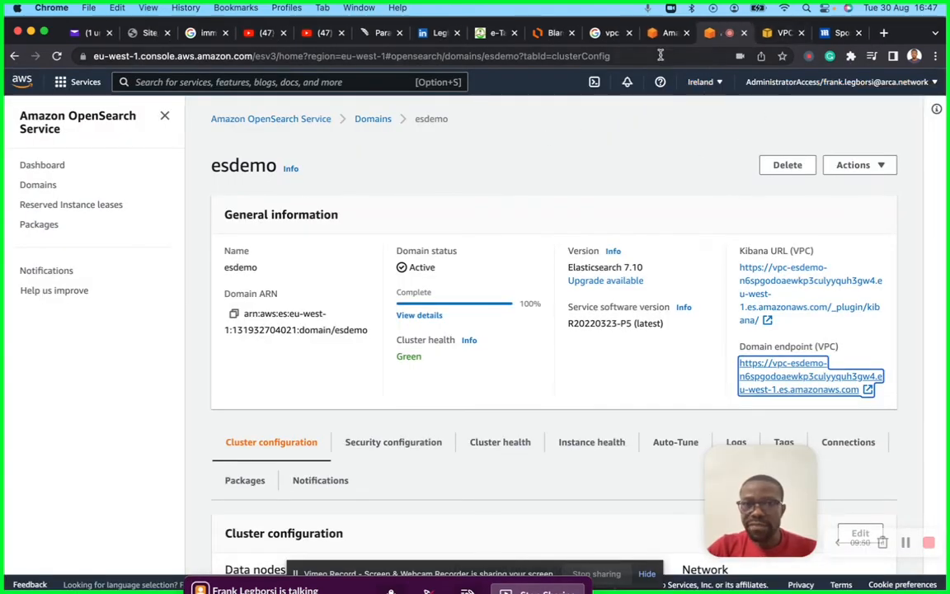
# In the Lucidchart diagram, add a second numbered item starting with "Create an EC2" below "Create the ES Cluster".
pyautogui.click(551, 33)
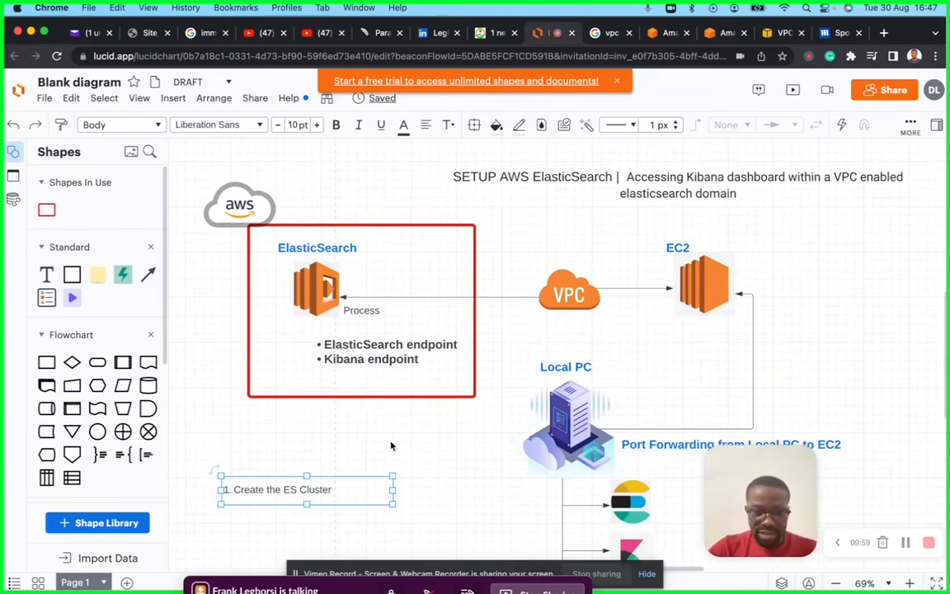
pyautogui.doubleClick(341, 488)
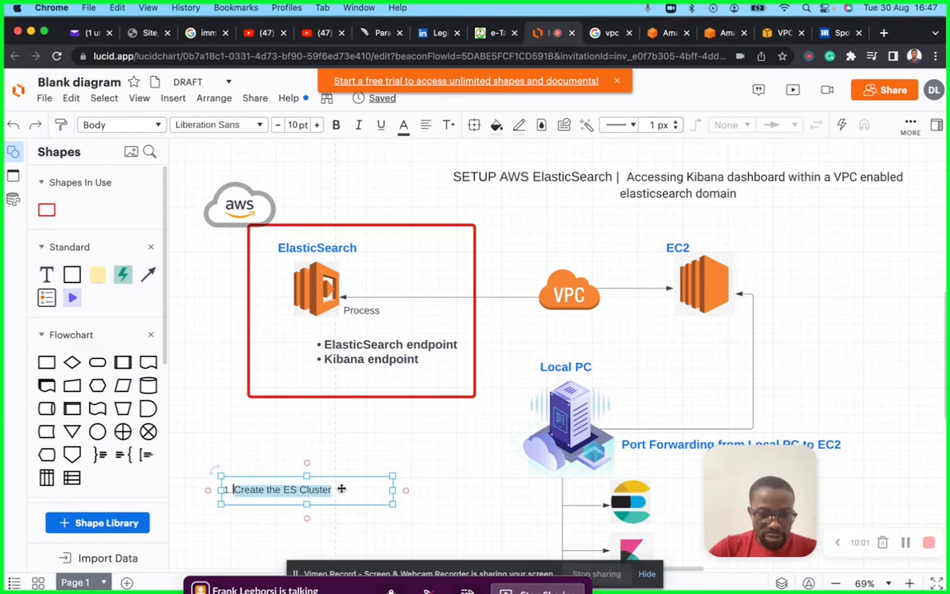
pyautogui.click(341, 489)
pyautogui.press('Return')
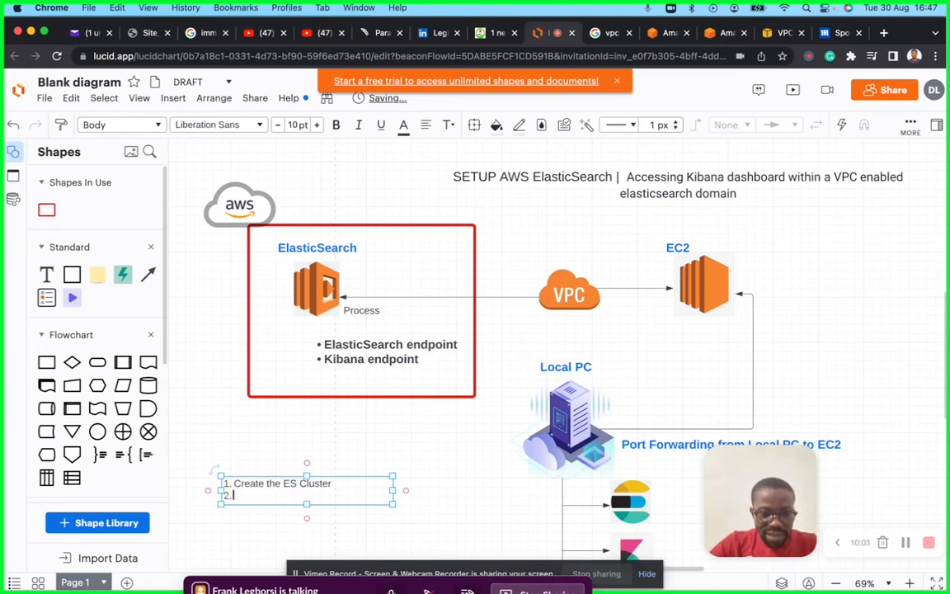
pyautogui.write('Create an EC2')
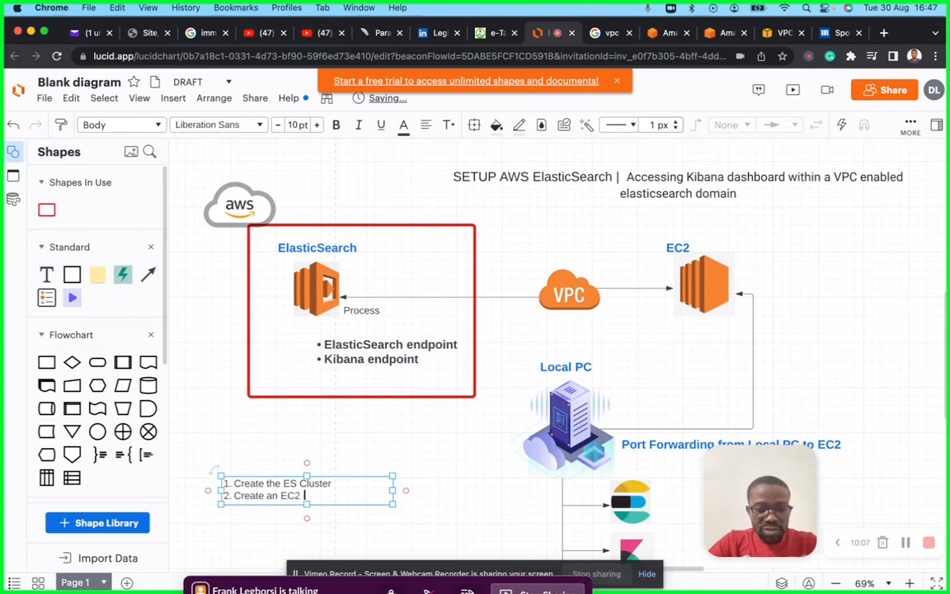
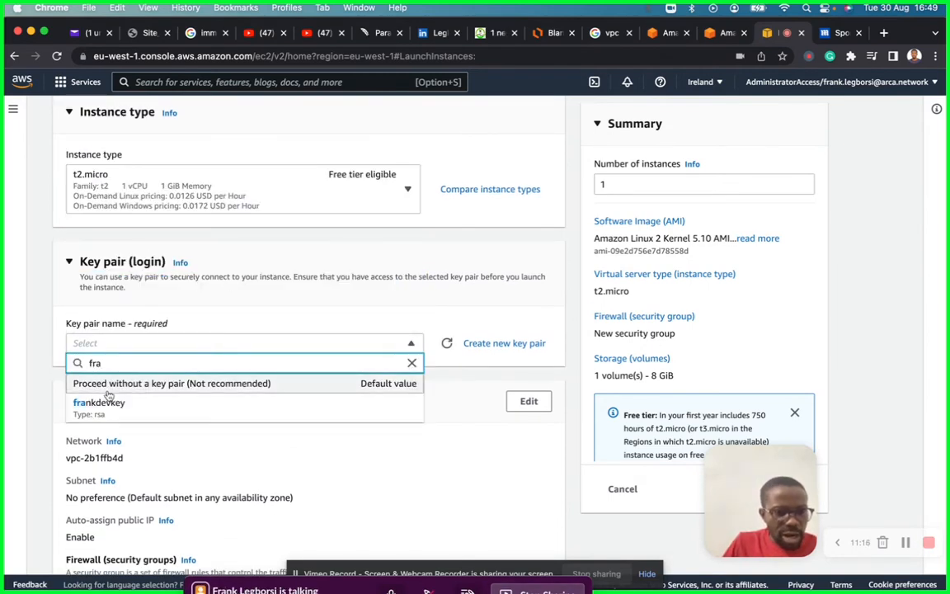
# Choose the frankdevkey key pair for the new instance, and set its network to frankVPC with subnet frankSUB-2.
pyautogui.click(115, 415)
pyautogui.scroll(-3, 190, 370)
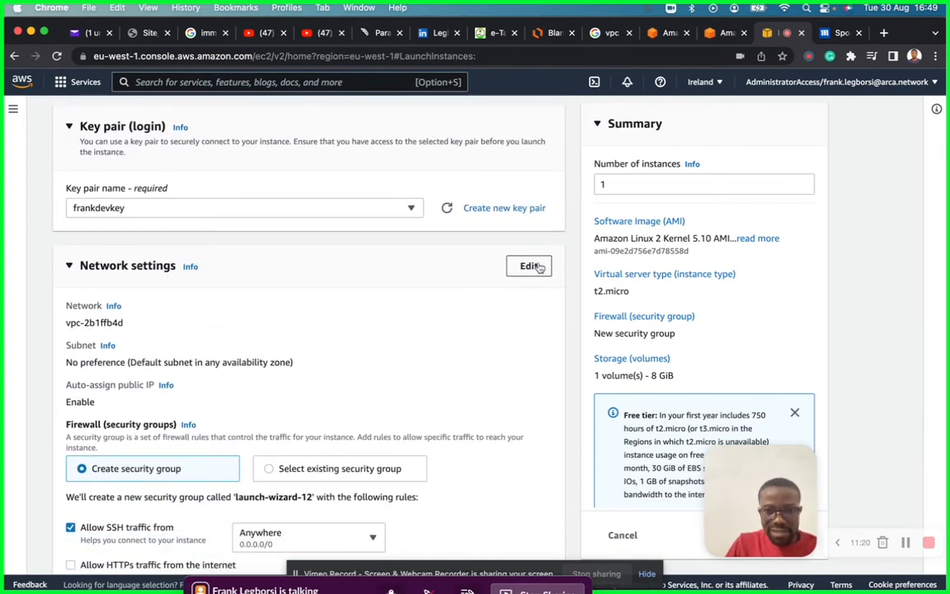
pyautogui.click(538, 267)
pyautogui.click(160, 332)
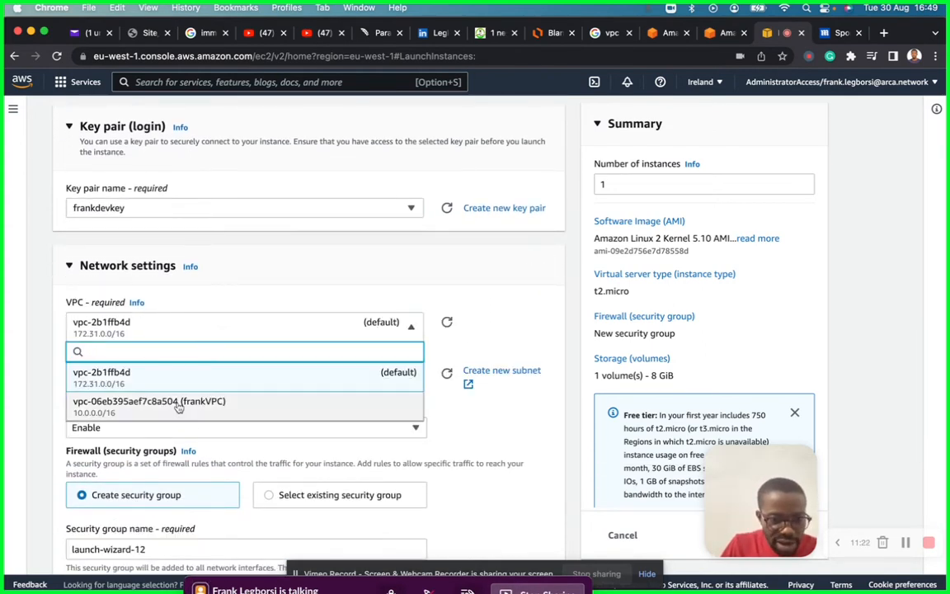
pyautogui.click(185, 407)
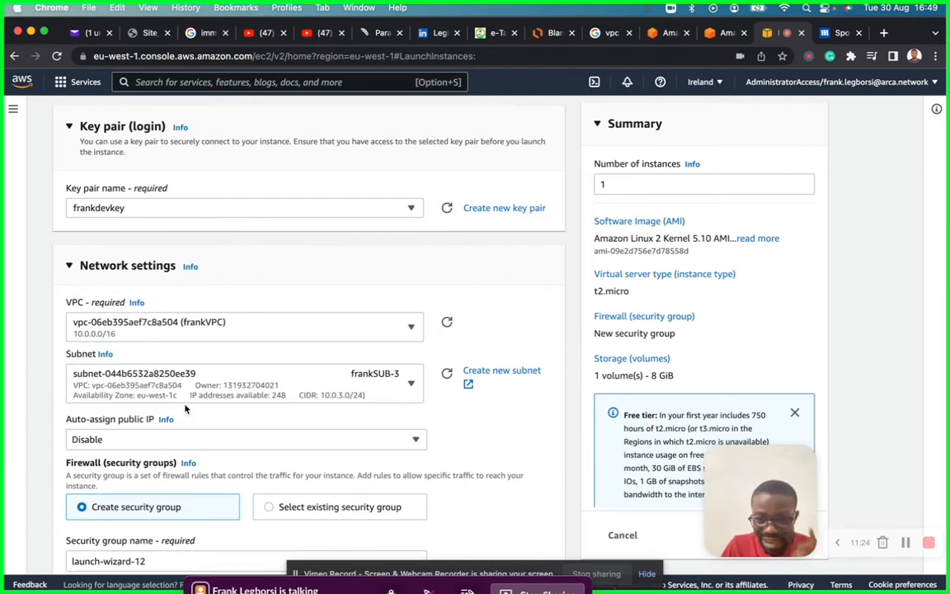
pyautogui.scroll(-2, 186, 408)
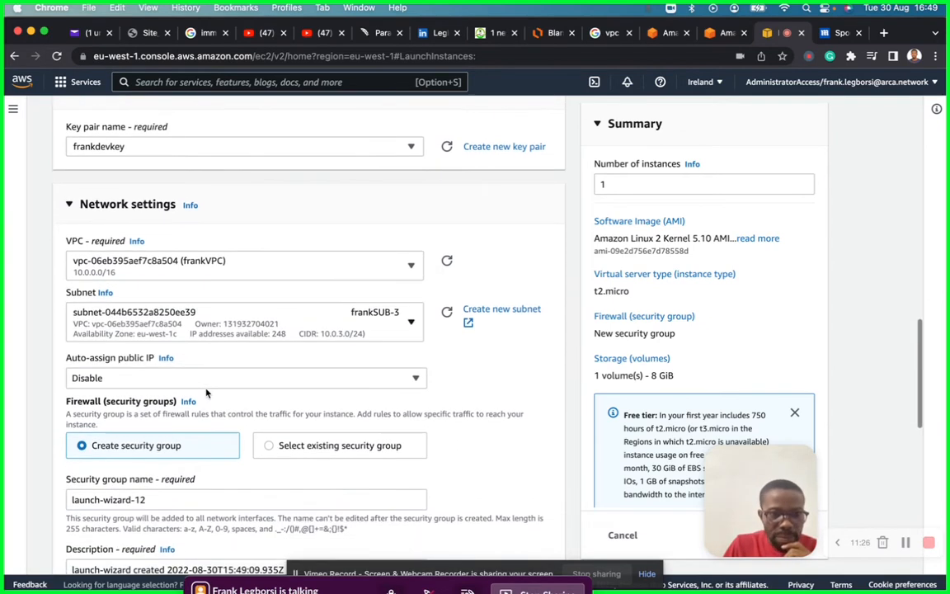
pyautogui.click(408, 319)
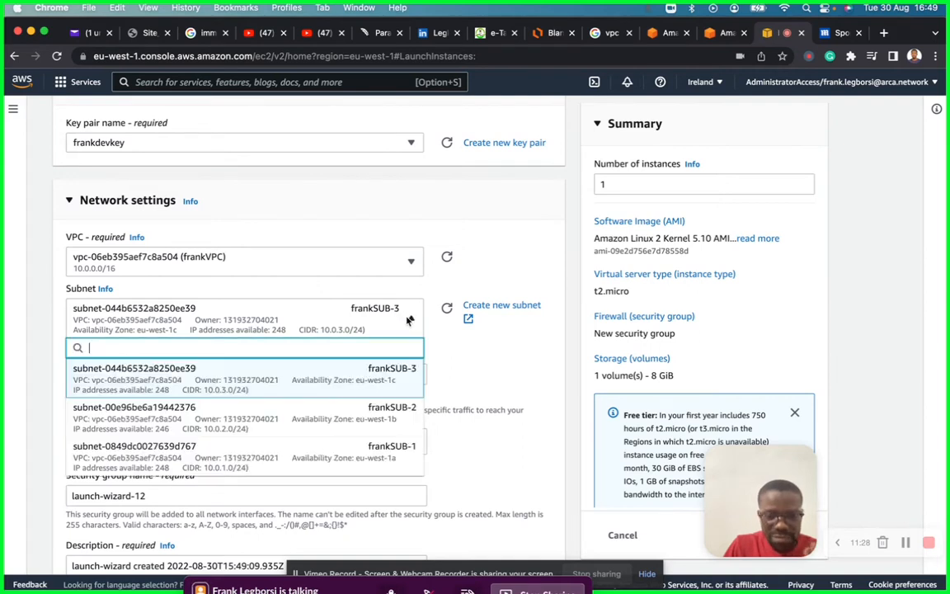
pyautogui.click(357, 421)
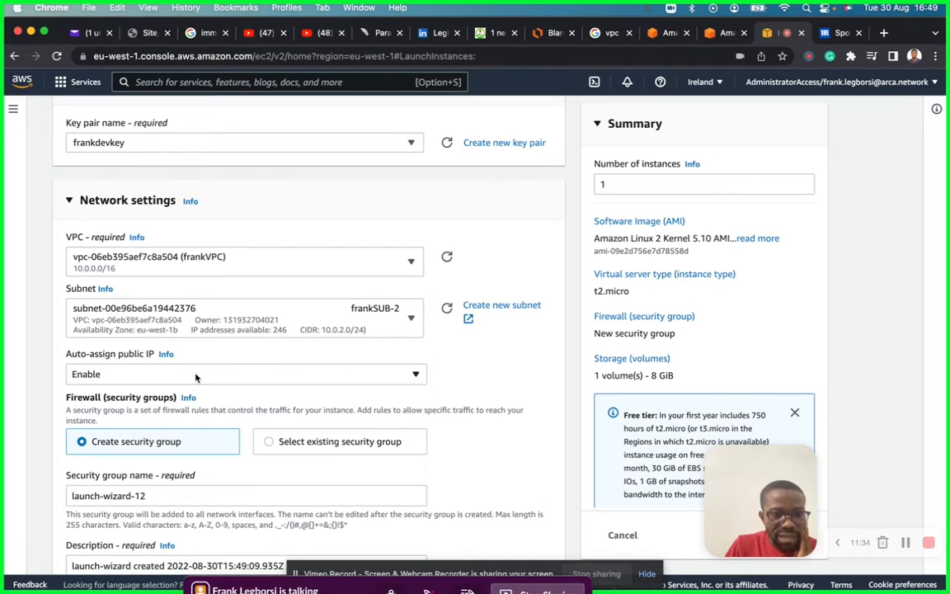
# Use an existing security group for the instance's firewall and assign frankSG.
pyautogui.scroll(-3, 183, 355)
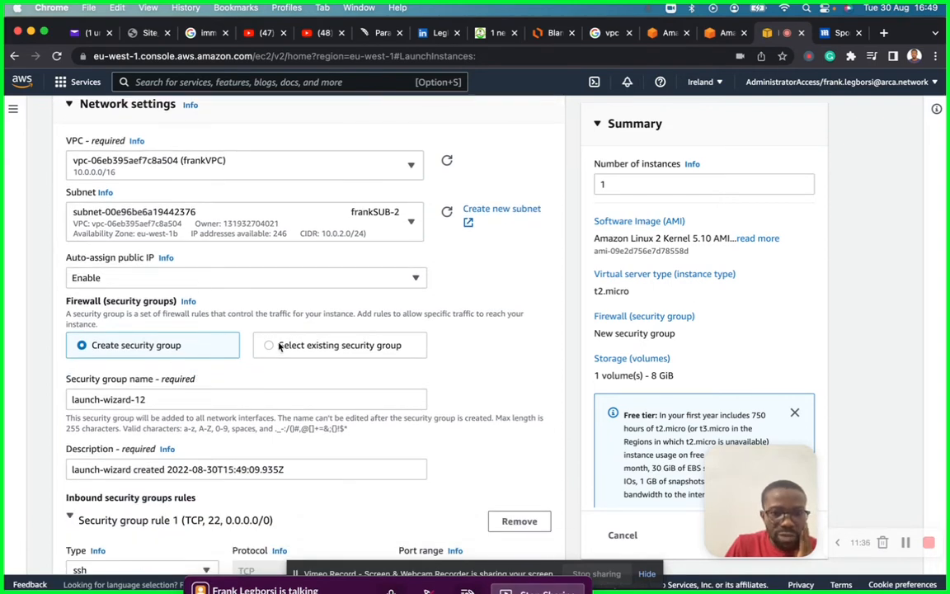
pyautogui.click(261, 344)
pyautogui.click(200, 398)
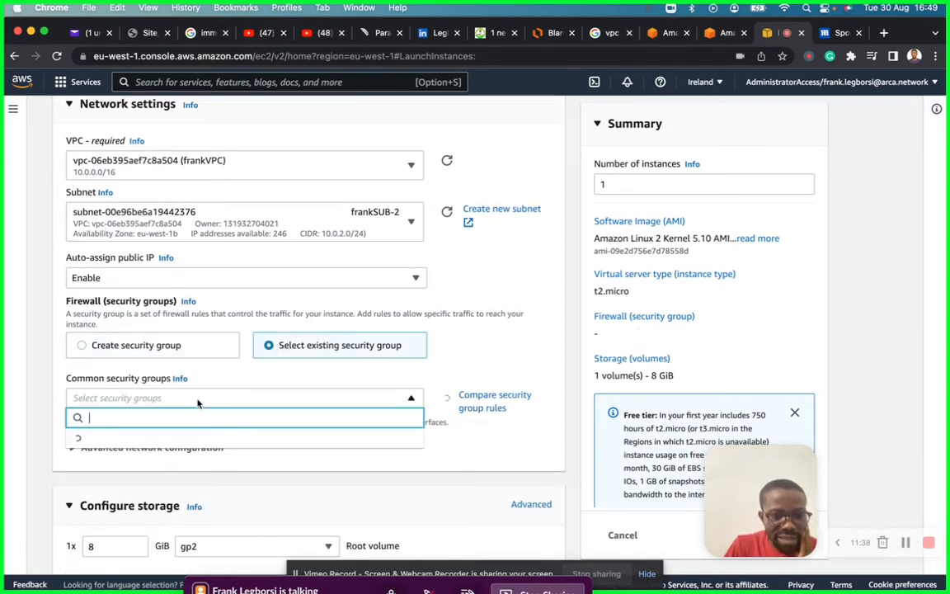
pyautogui.write('fra')
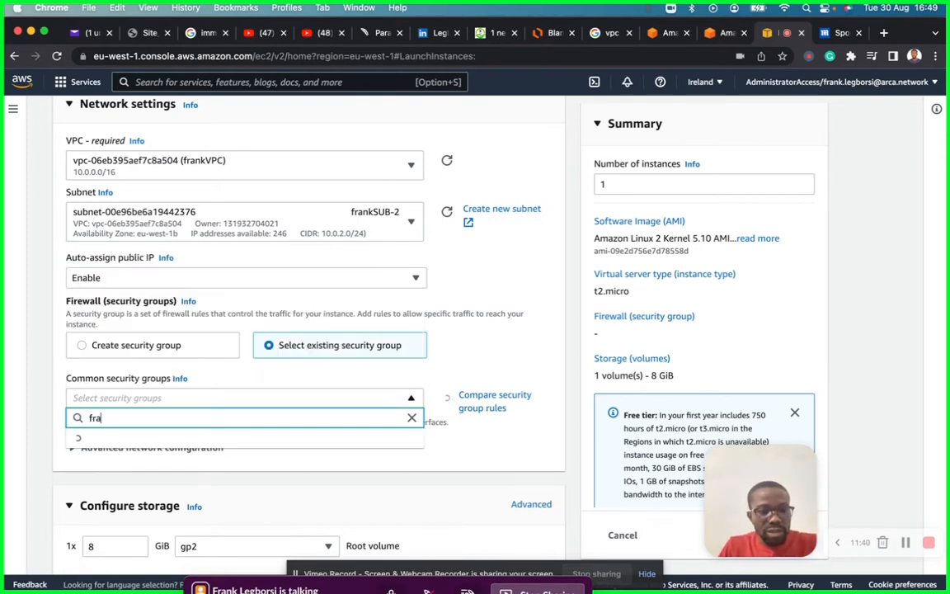
pyautogui.click(119, 444)
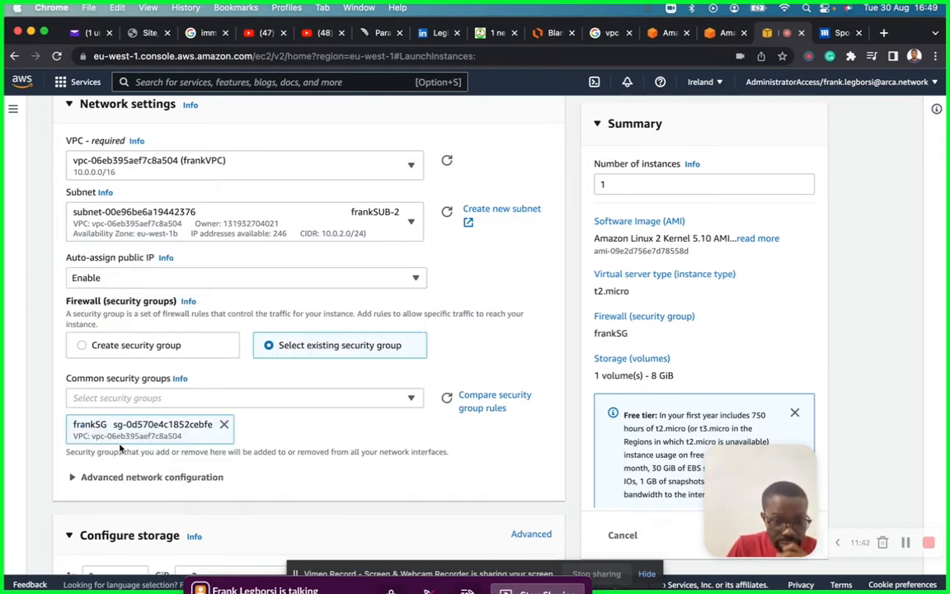
# Review the storage settings and launch summary, and launch the instance.
pyautogui.scroll(-5, 119, 446)
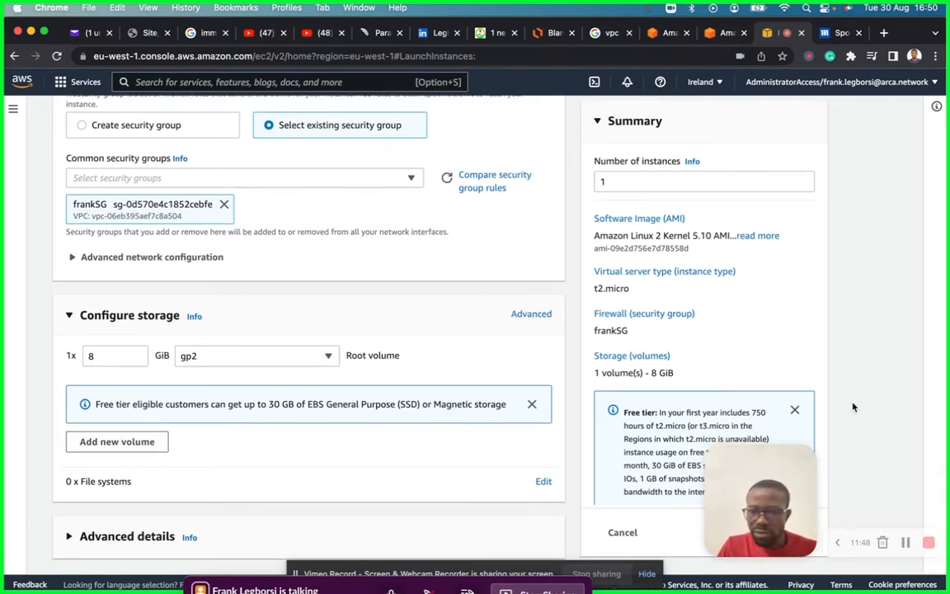
pyautogui.scroll(1, 637, 394)
pyautogui.scroll(-1, 637, 394)
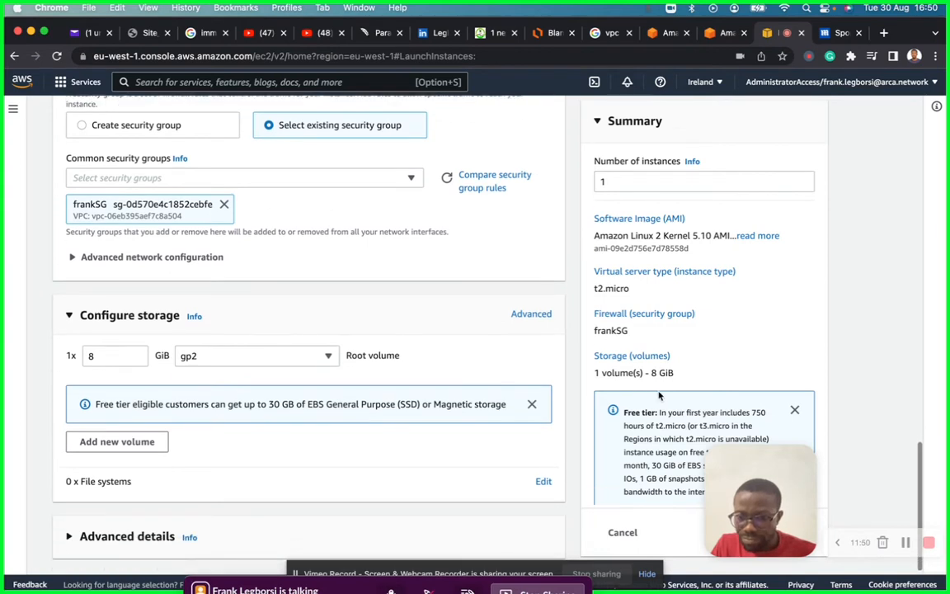
pyautogui.moveTo(814, 475); pyautogui.dragTo(826, 310)
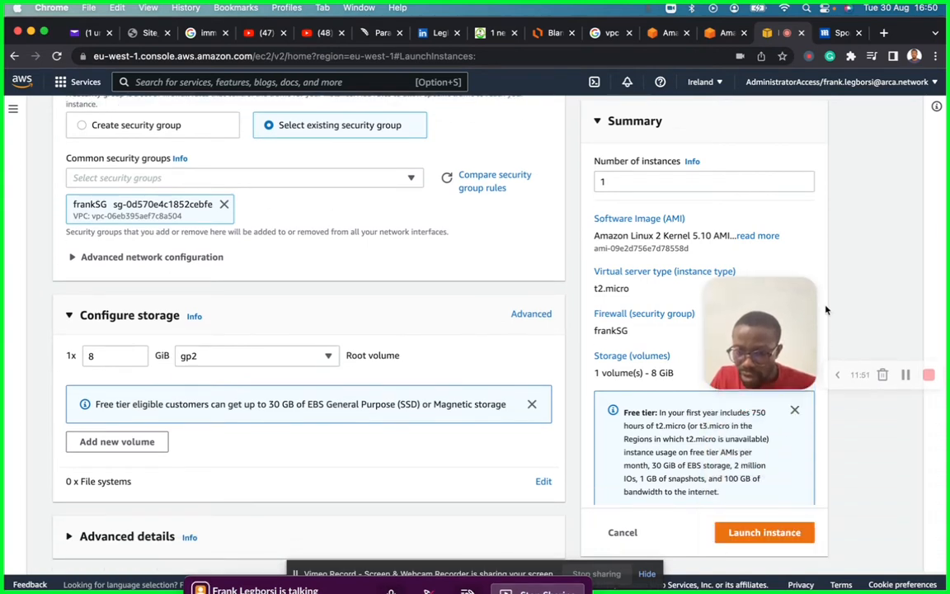
pyautogui.click(775, 536)
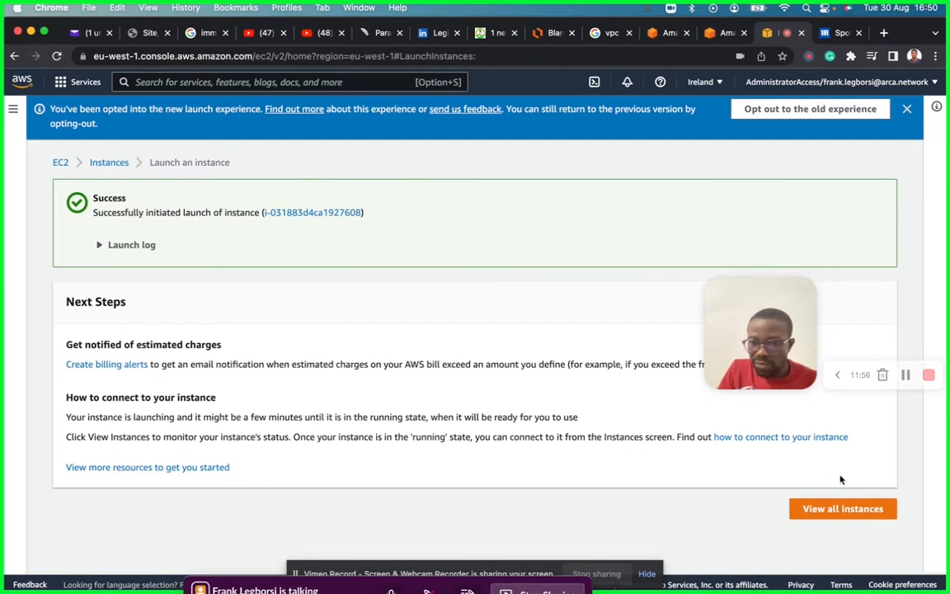
# Show all EC2 instances, refresh the list and select es-ec2 to check its state and details.
pyautogui.click(816, 509)
pyautogui.moveTo(743, 281); pyautogui.dragTo(689, 440)
pyautogui.scroll(-2, 261, 242)
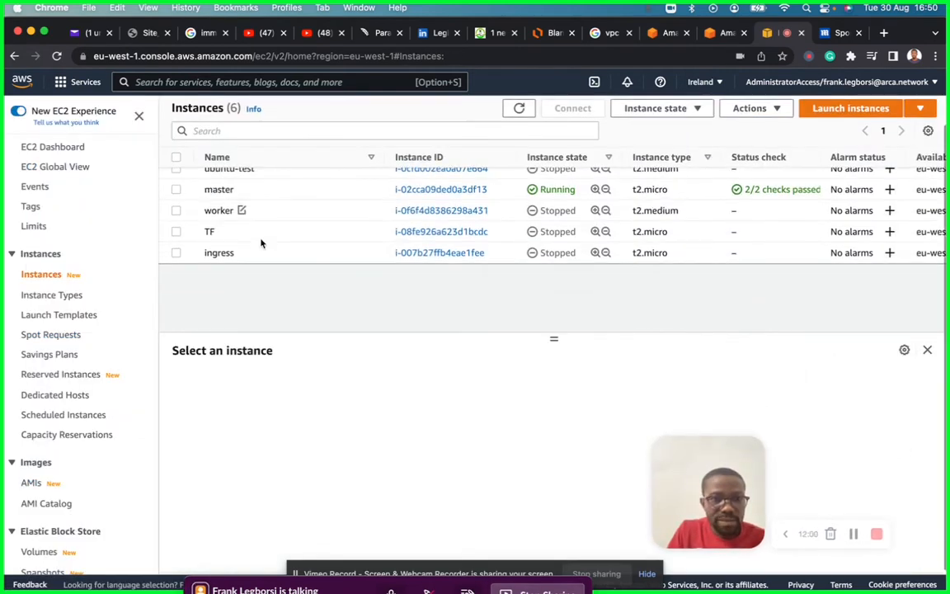
pyautogui.scroll(2, 261, 242)
pyautogui.click(517, 109)
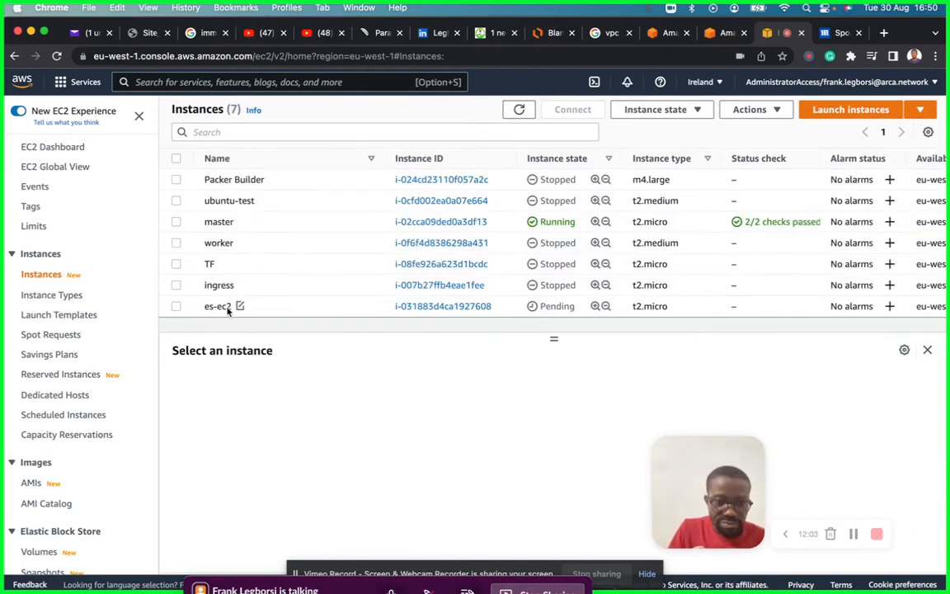
pyautogui.click(175, 306)
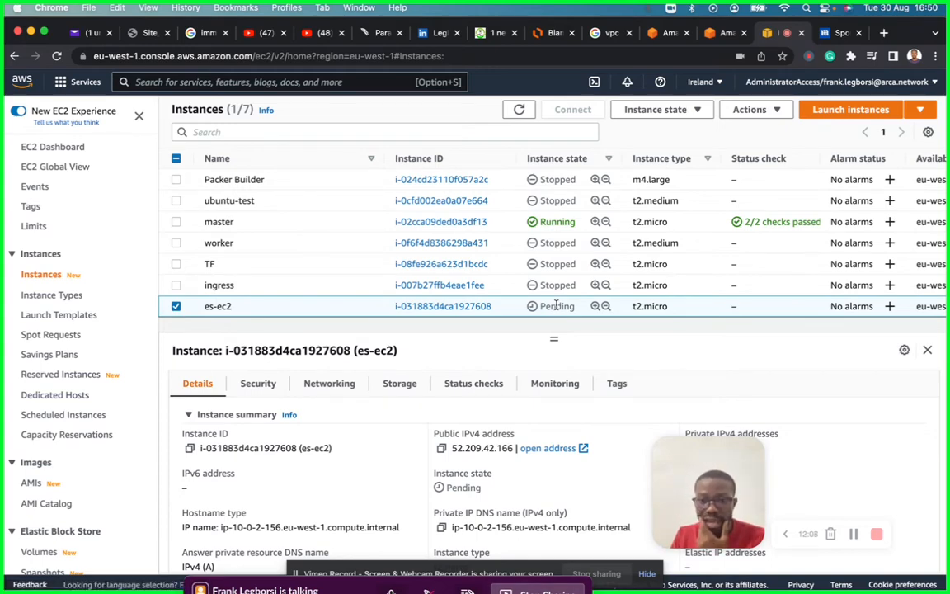
pyautogui.moveTo(700, 450); pyautogui.dragTo(738, 406)
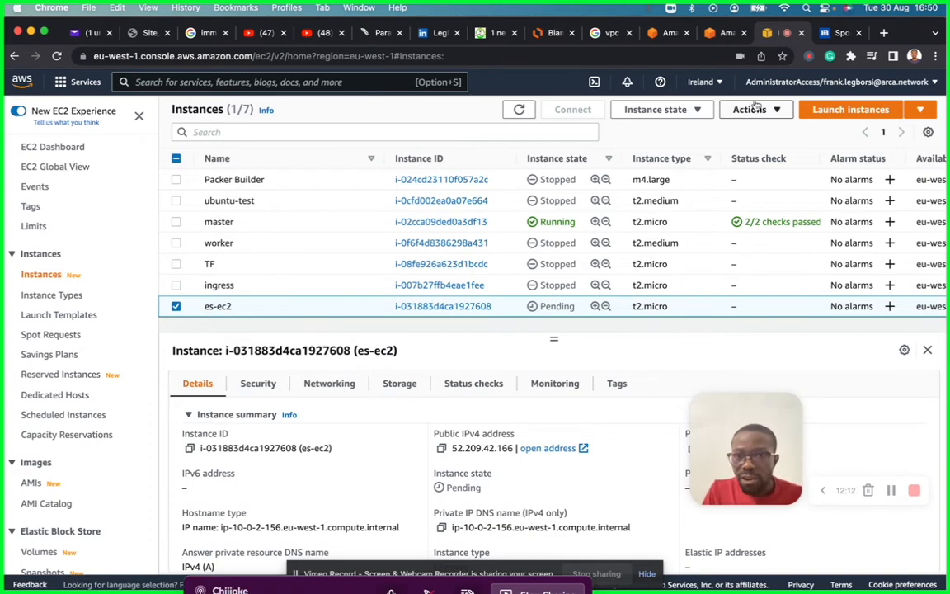
# Review the Lucidchart architecture diagram, and test connecting to es-ec2 through EC2 Instance Connect as ec2-user, closing the session again.
pyautogui.click(547, 33)
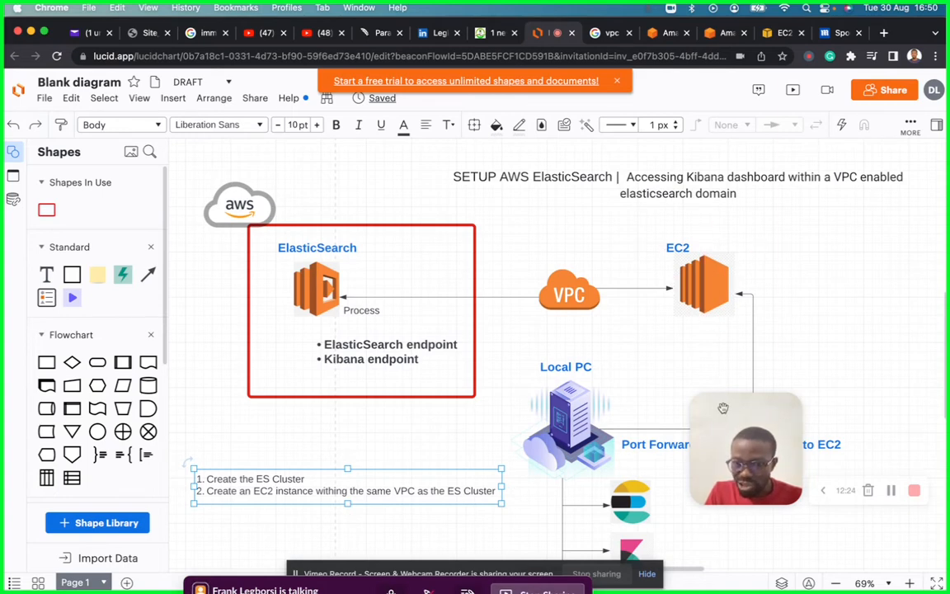
pyautogui.moveTo(746, 392); pyautogui.dragTo(826, 176)
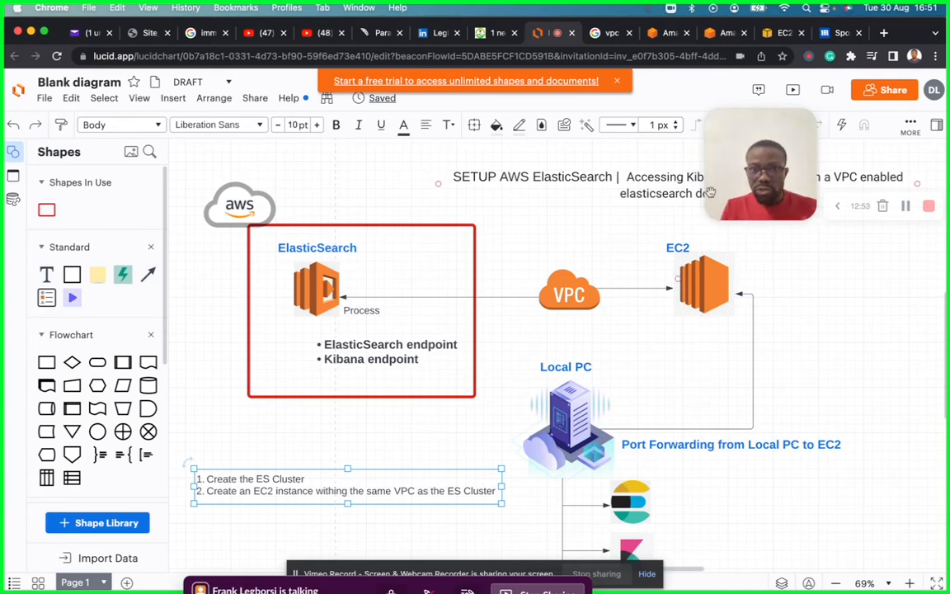
pyautogui.click(781, 33)
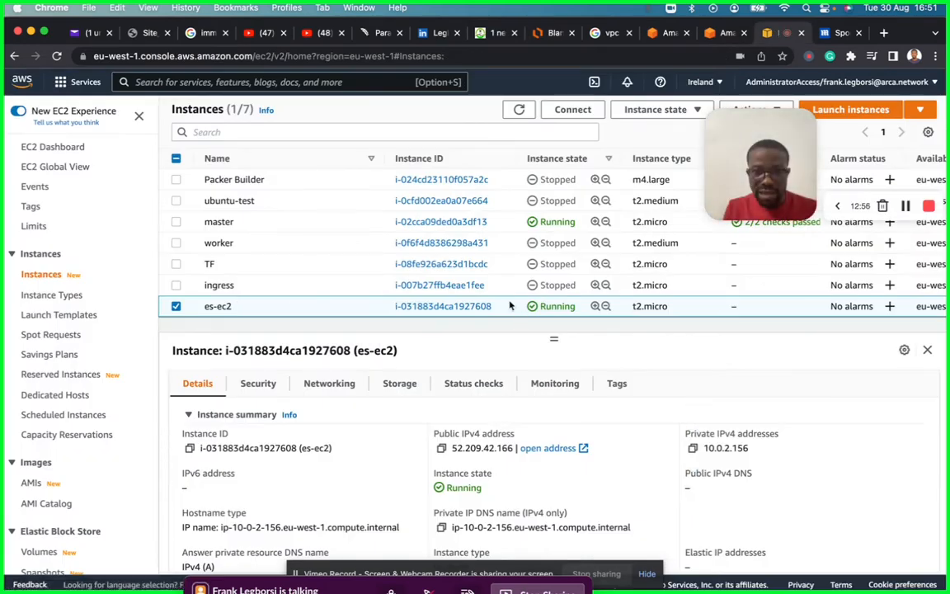
pyautogui.click(572, 109)
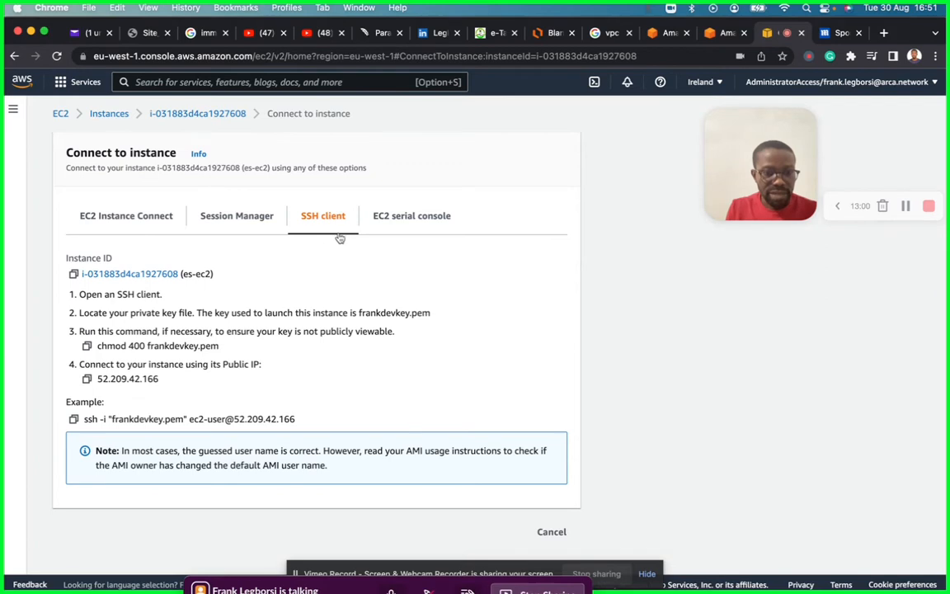
pyautogui.click(133, 218)
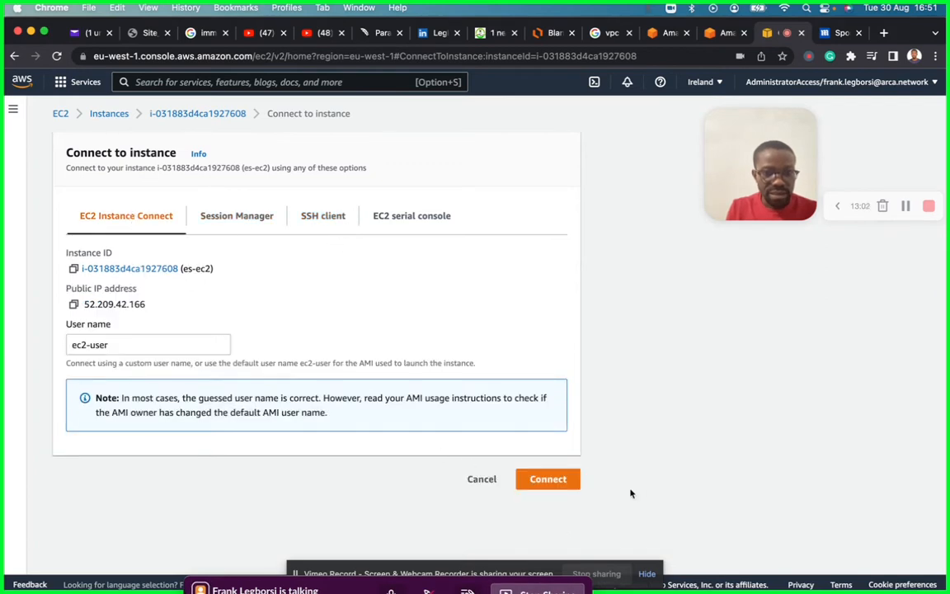
pyautogui.click(558, 481)
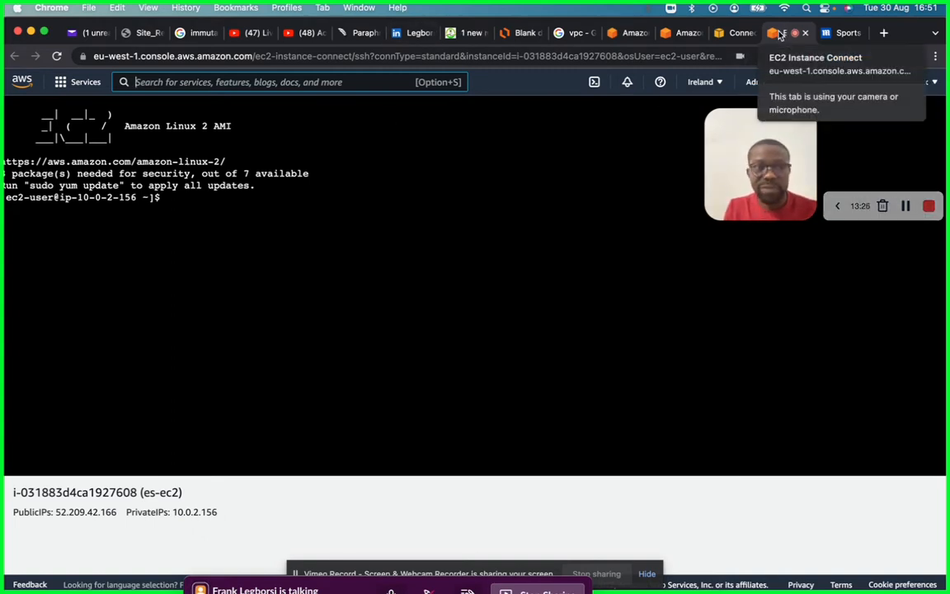
pyautogui.click(806, 33)
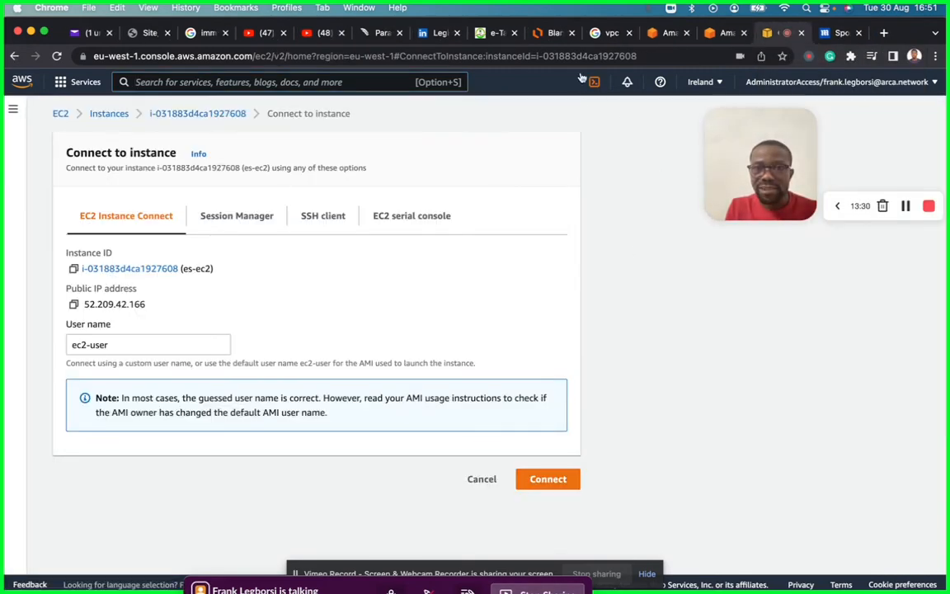
# In the Lucidchart diagram, add a third item to the numbered list: "Go on to your LocalPC and create a SSH tunnel".
pyautogui.click(548, 33)
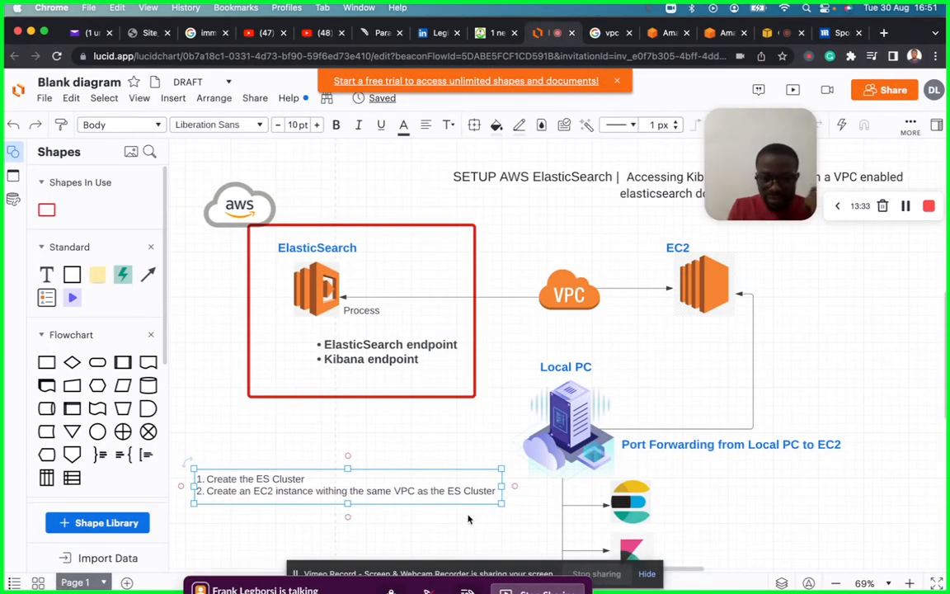
pyautogui.doubleClick(489, 492)
pyautogui.press('Right')
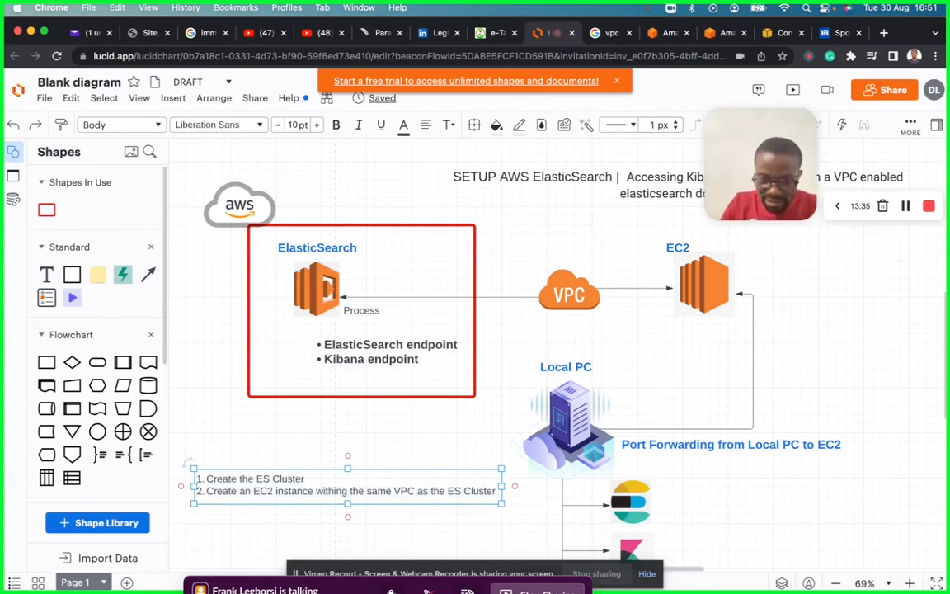
pyautogui.press('Return')
pyautogui.write('Cluster 3. G')
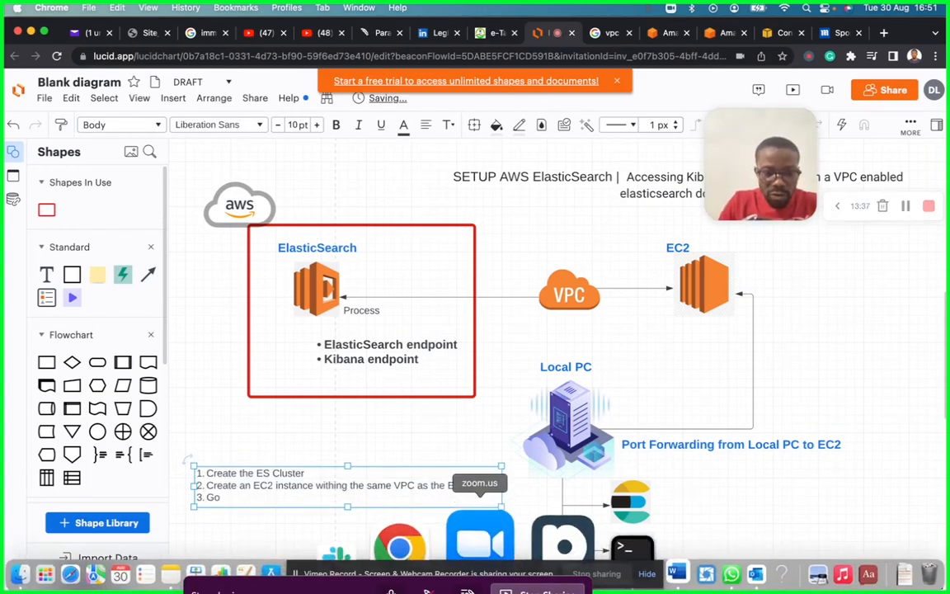
pyautogui.write('o on to')
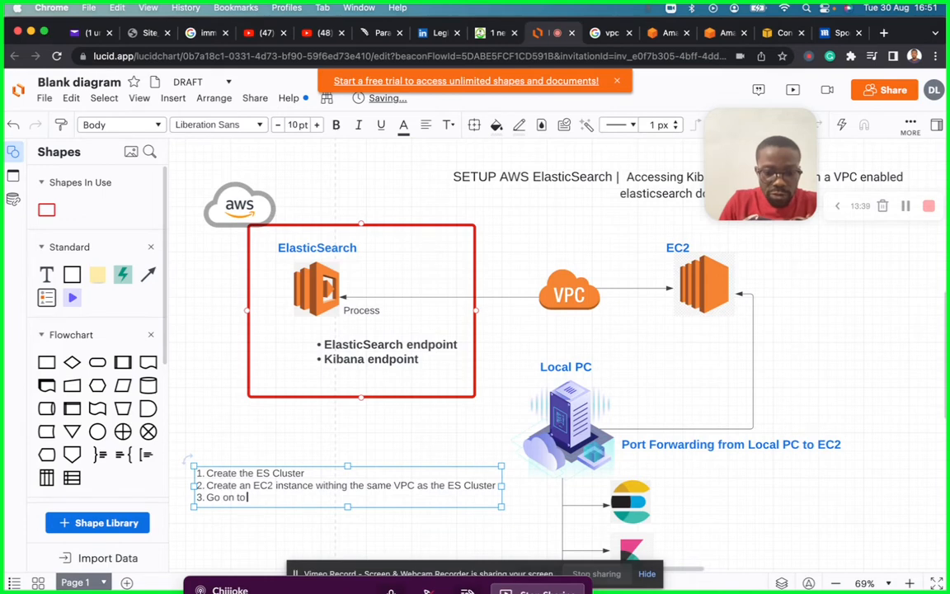
pyautogui.write(' your LocalPC a')
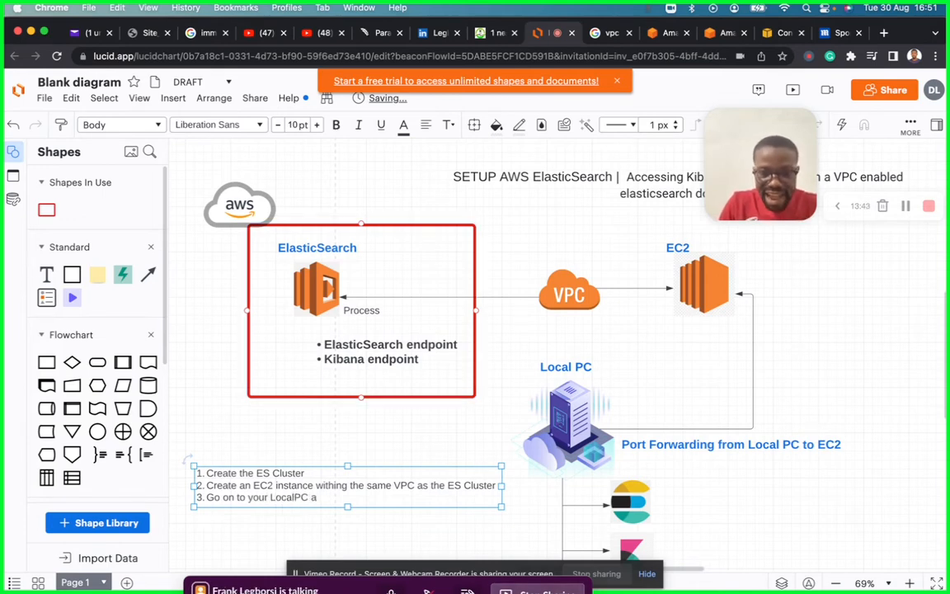
pyautogui.write('nd create a')
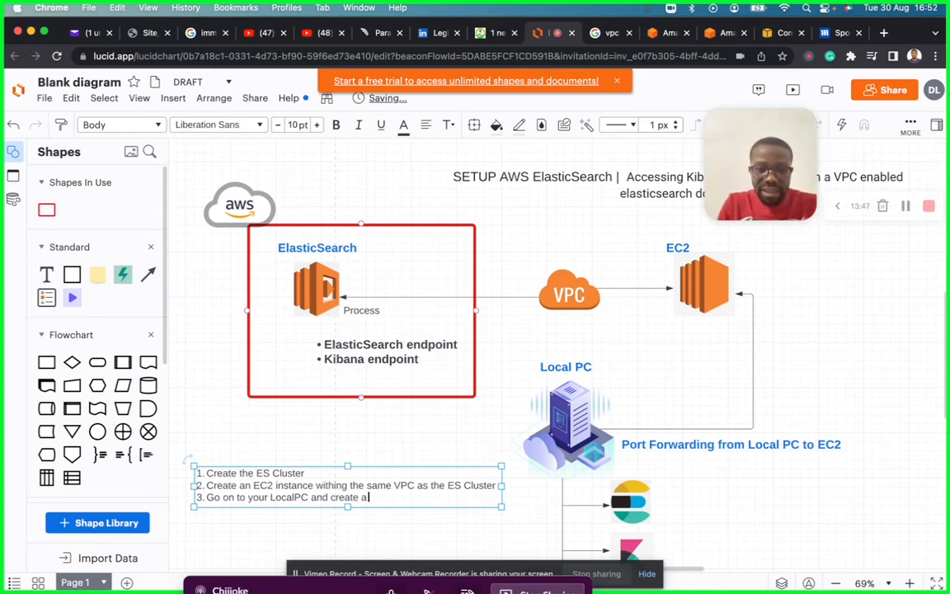
pyautogui.write('  SSH')
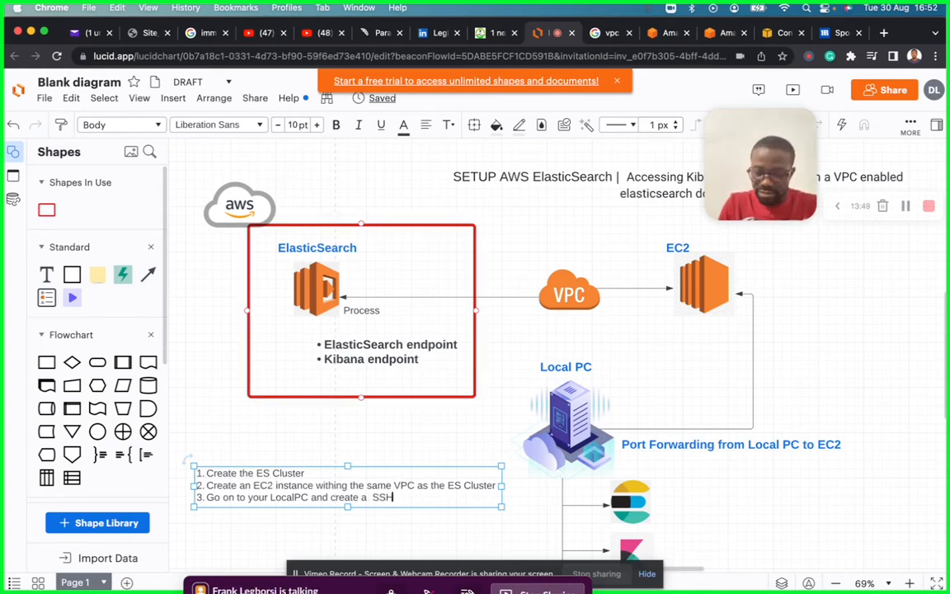
pyautogui.write(' tunnel')
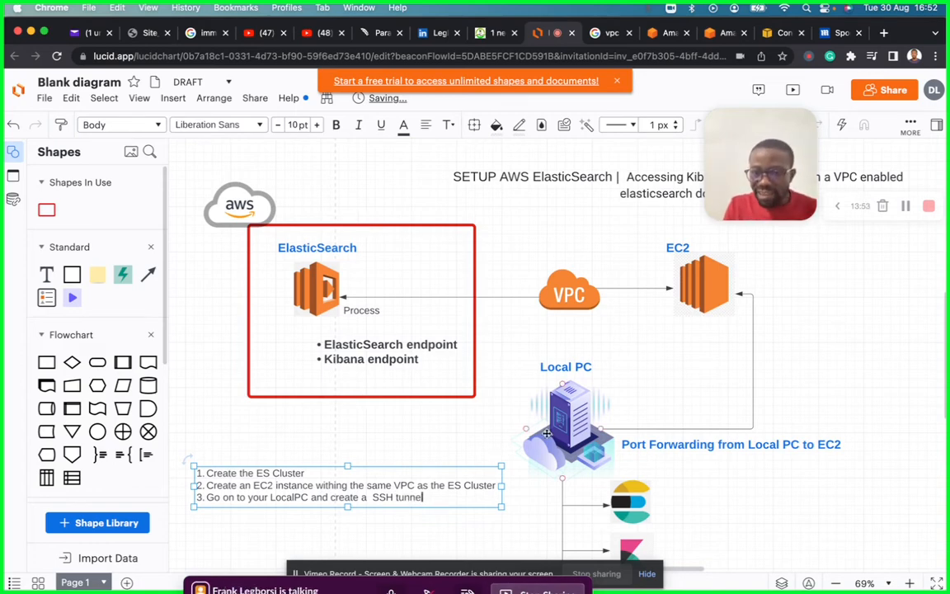
pyautogui.scroll(-3, 534, 450)
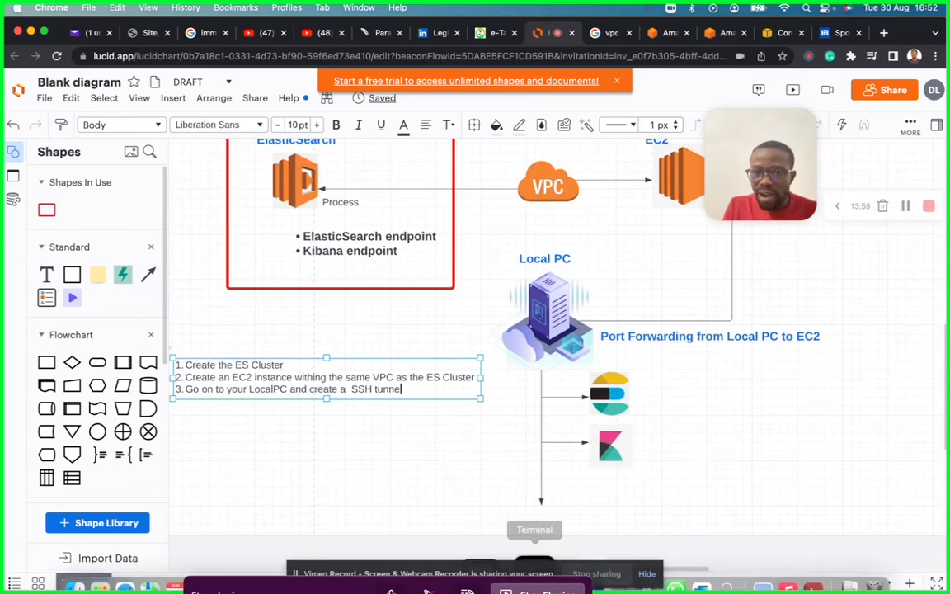
# Switch to Terminal, clear its screen and change to the home directory.
pyautogui.click(537, 551)
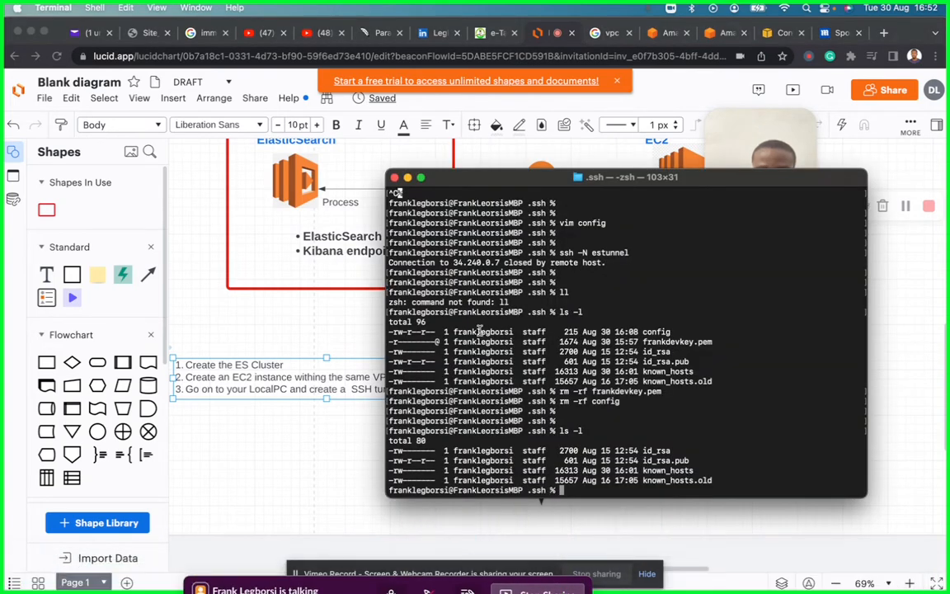
pyautogui.press('super+k')
pyautogui.moveTo(516, 177); pyautogui.dragTo(433, 257)
pyautogui.write('cd')
pyautogui.press('Return')
pyautogui.press('Return')
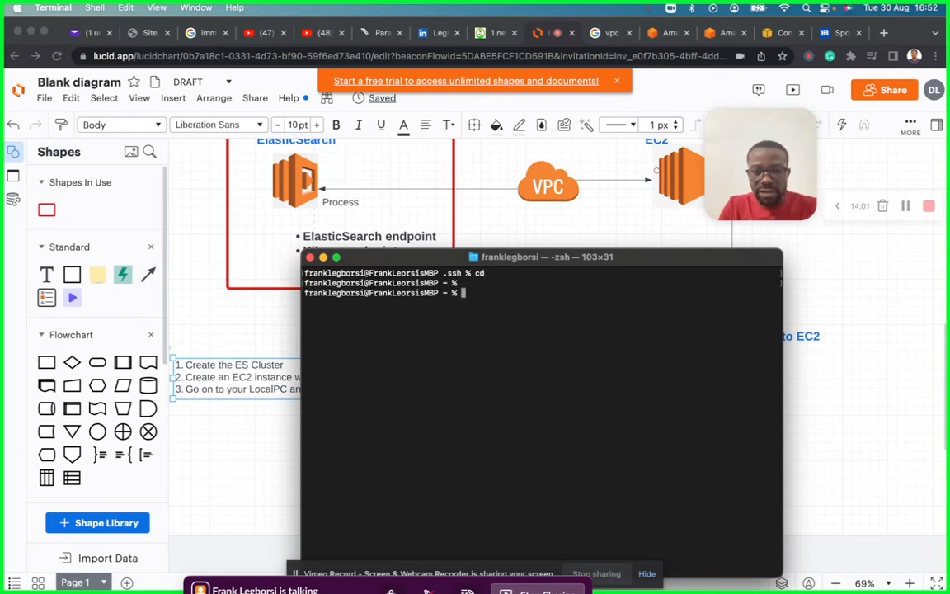
pyautogui.press('Return')
pyautogui.press('Return')
pyautogui.press('Return')
pyautogui.press('Return')
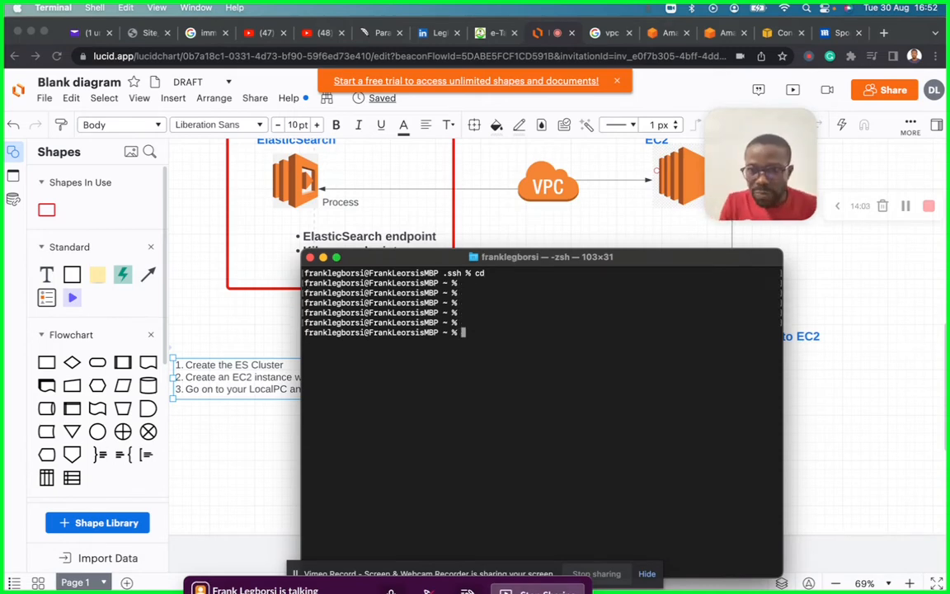
pyautogui.moveTo(433, 262); pyautogui.dragTo(369, 244)
# Switch back to the EC2 console in Chrome, list the instances, select es-ec2 and check its public IP, security group and key pair name.
pyautogui.click(783, 34)
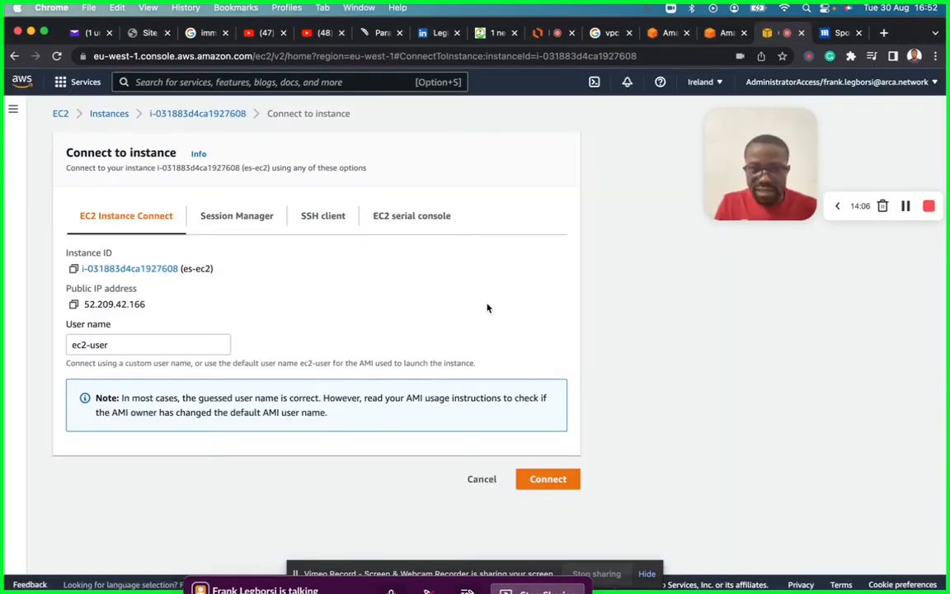
pyautogui.click(188, 117)
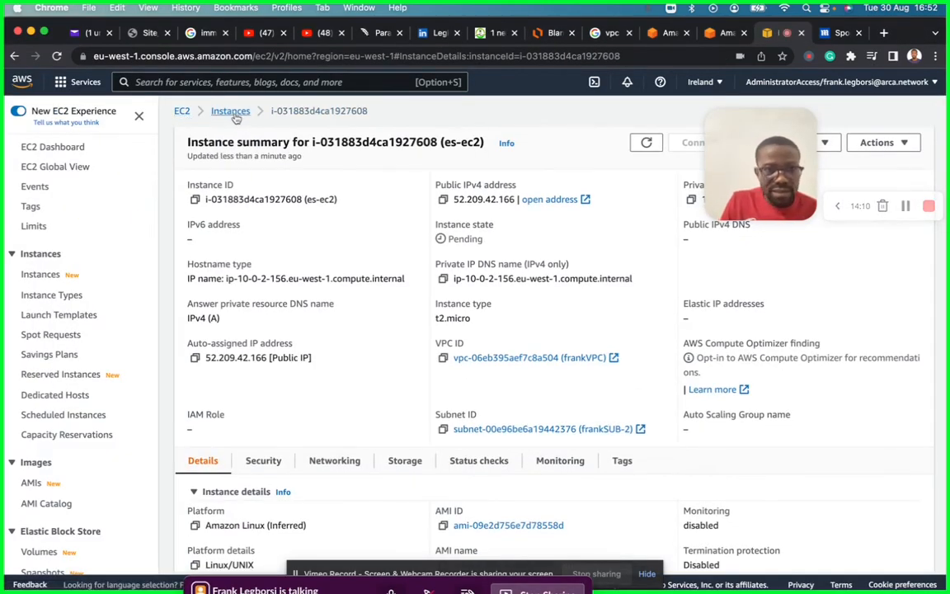
pyautogui.click(221, 110)
pyautogui.click(177, 305)
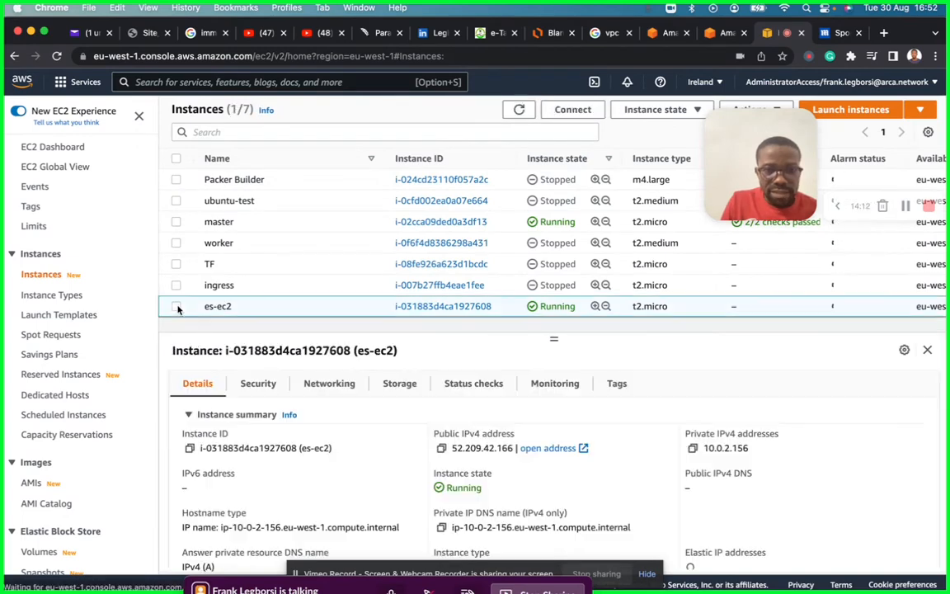
pyautogui.hscroll(10, 398, 307)
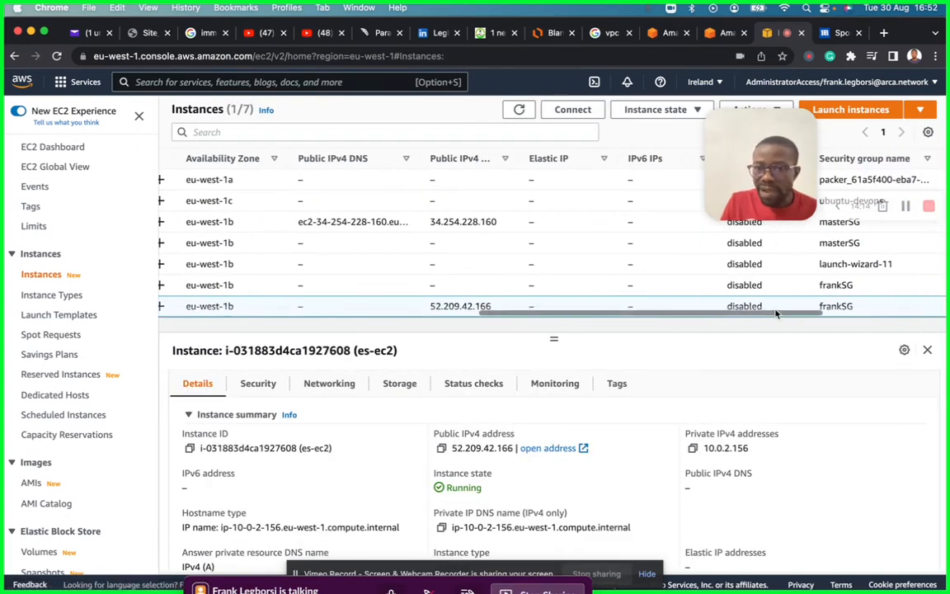
pyautogui.hscroll(10, 624, 290)
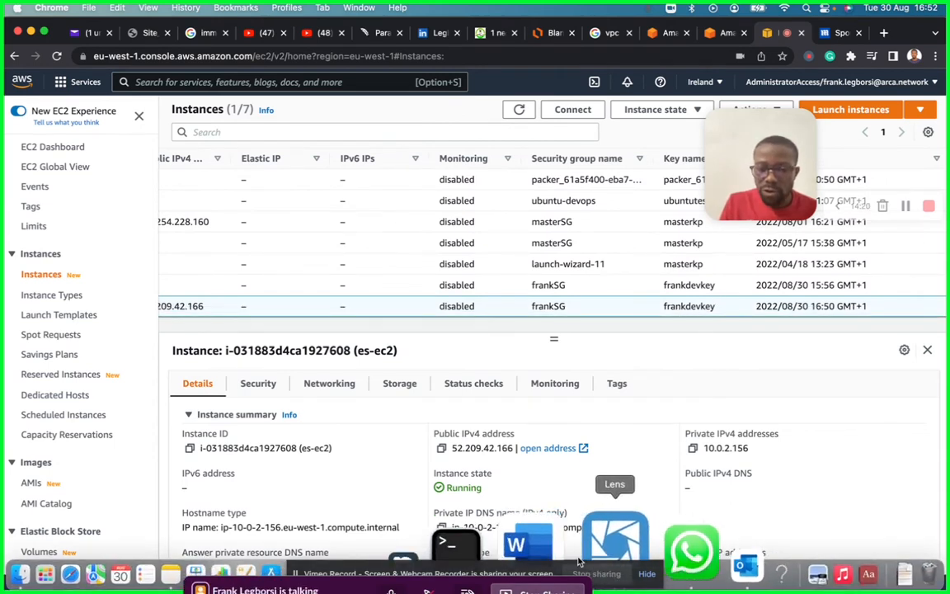
# Return to Terminal and copy Downloads/frankdevkey.pem into the .ssh folder.
pyautogui.click(536, 544)
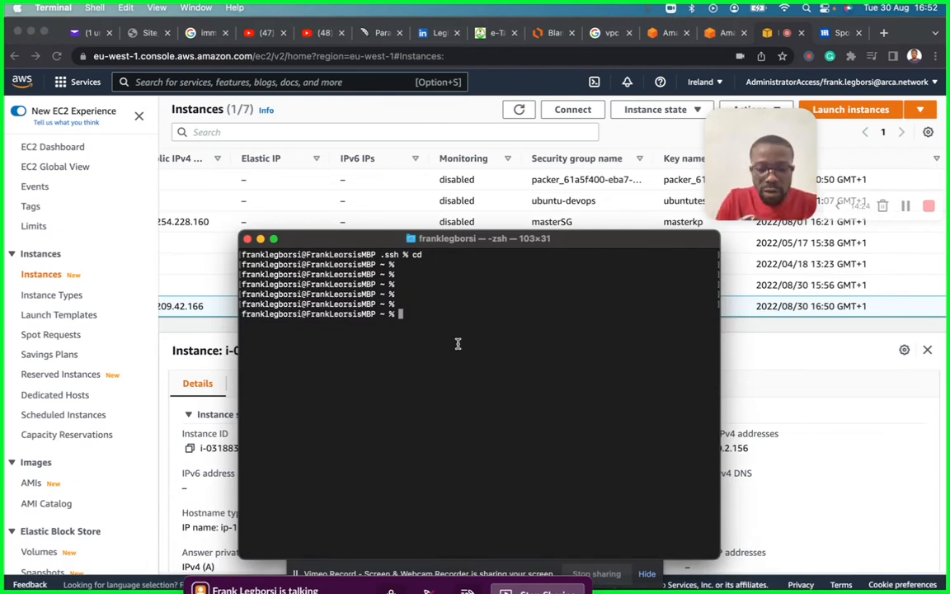
pyautogui.write('cp ')
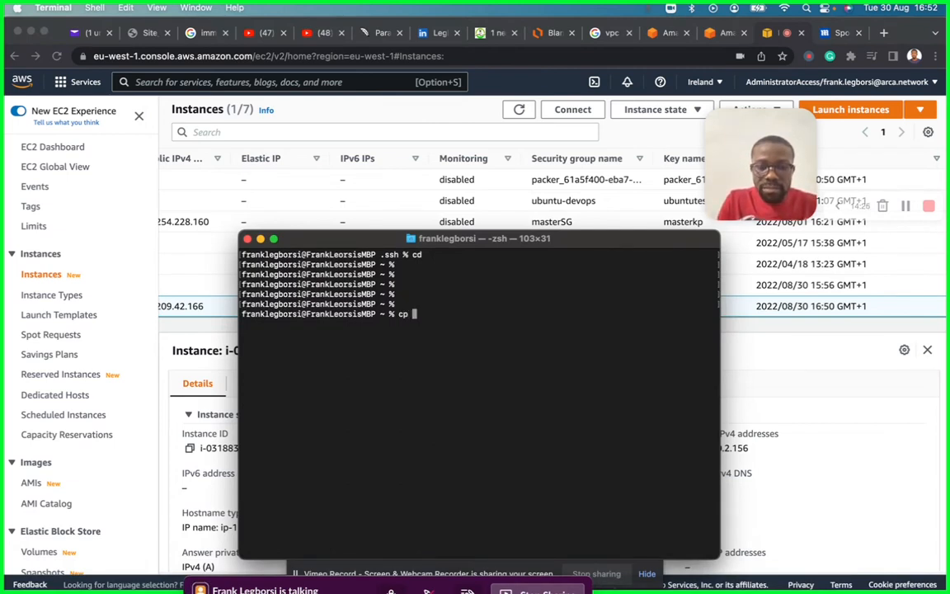
pyautogui.write('Downloads/frankdevkey.pem .s')
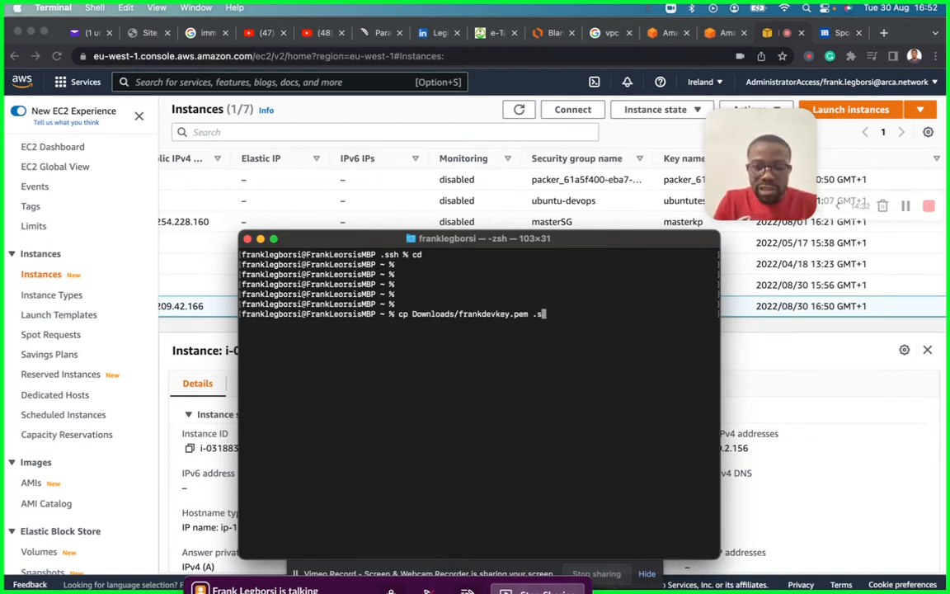
pyautogui.press('Tab')
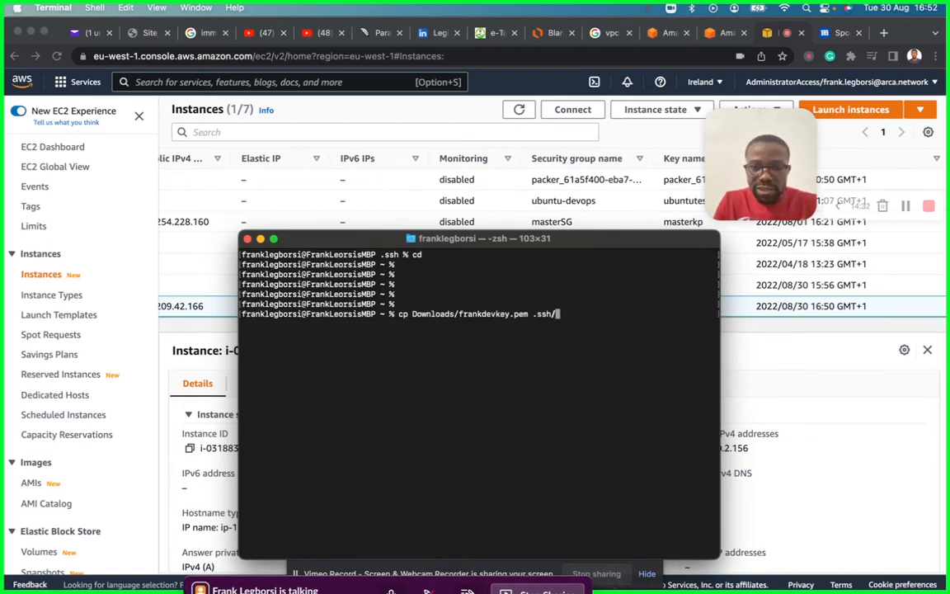
pyautogui.press('Return')
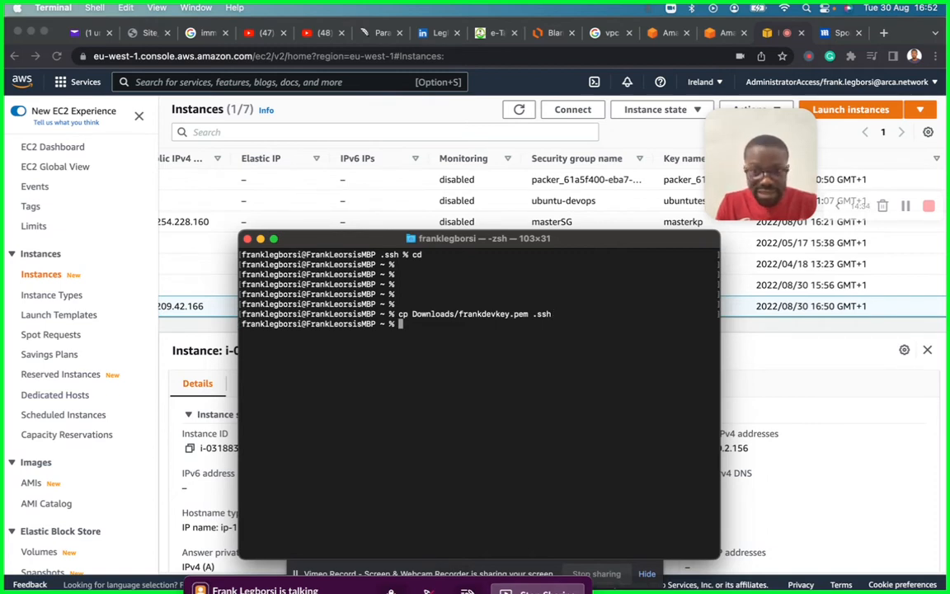
pyautogui.press('Return')
# Change into the .ssh folder and list its files in long format to check for frankdevkey.pem.
pyautogui.write('cd .ssh')
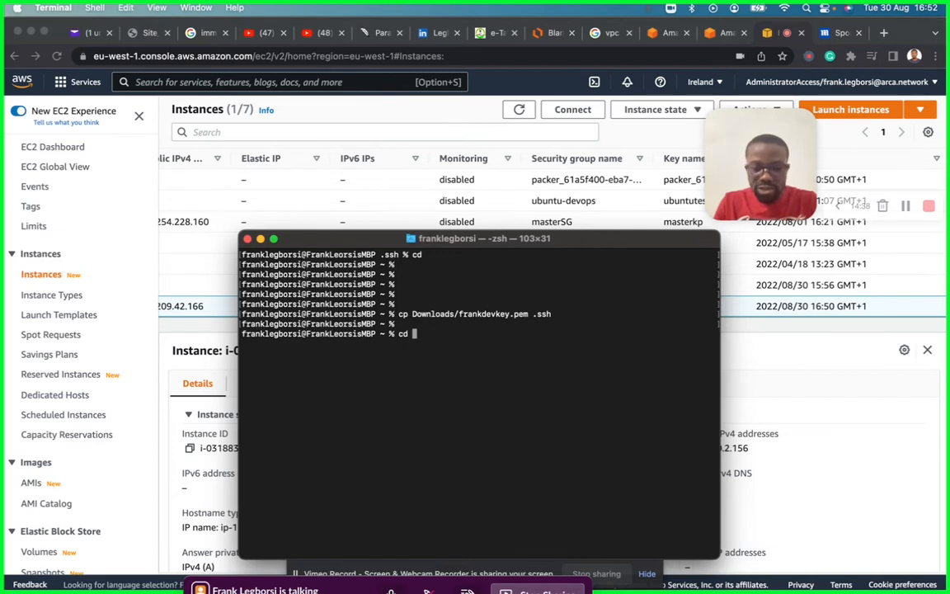
pyautogui.press('Return')
pyautogui.press('Return')
pyautogui.press('Return')
pyautogui.press('Return')
pyautogui.write('ls -l')
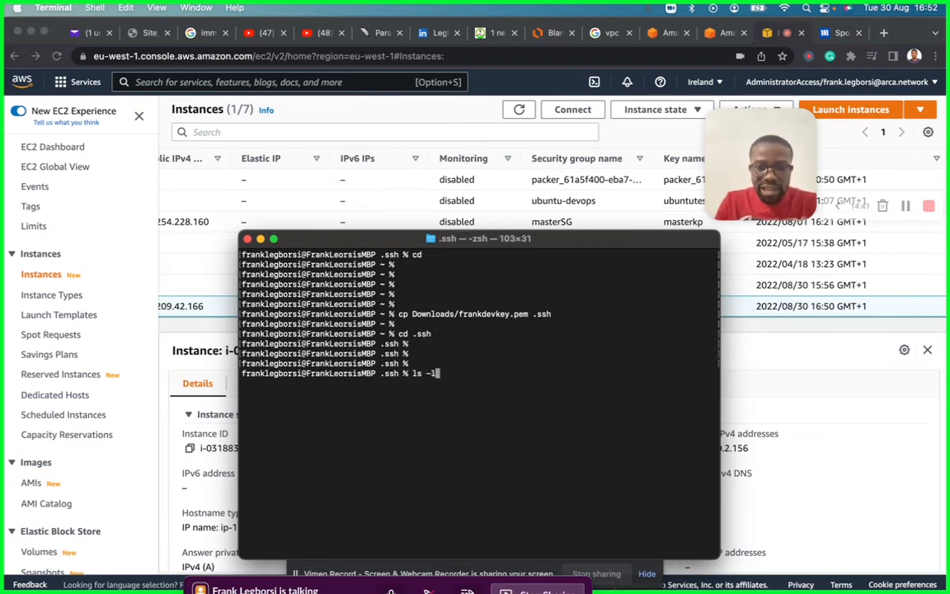
pyautogui.press('Return')
pyautogui.moveTo(565, 393); pyautogui.dragTo(496, 393)
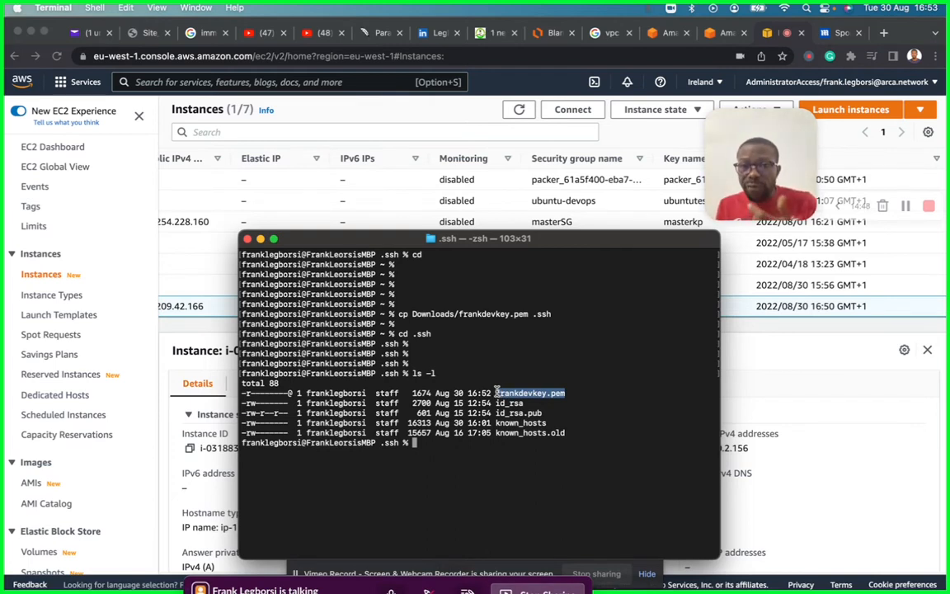
# Open a new file named config in vim and add the comment line "#ElasticSearch Tunnel".
pyautogui.write('vim config')
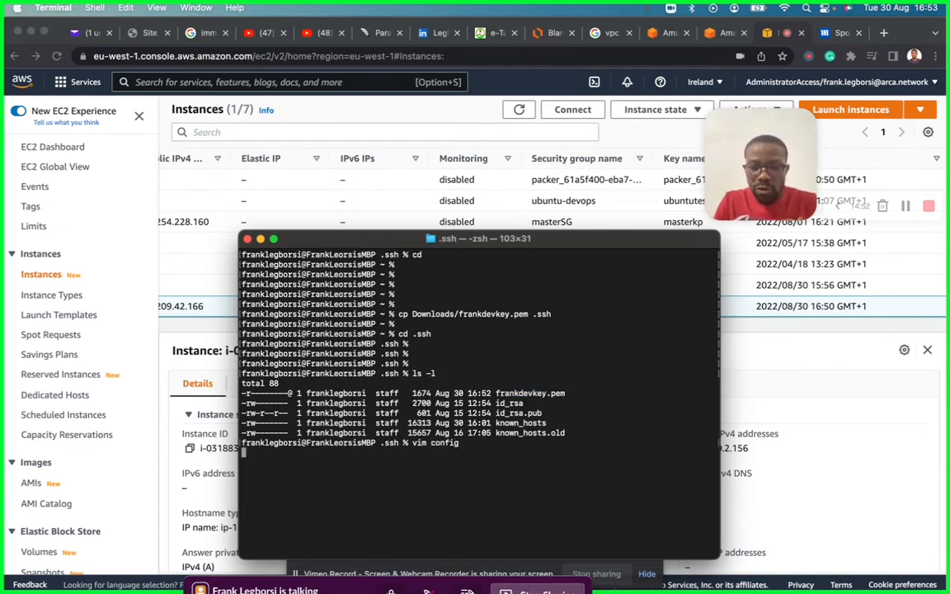
pyautogui.press('Return')
pyautogui.press('i')
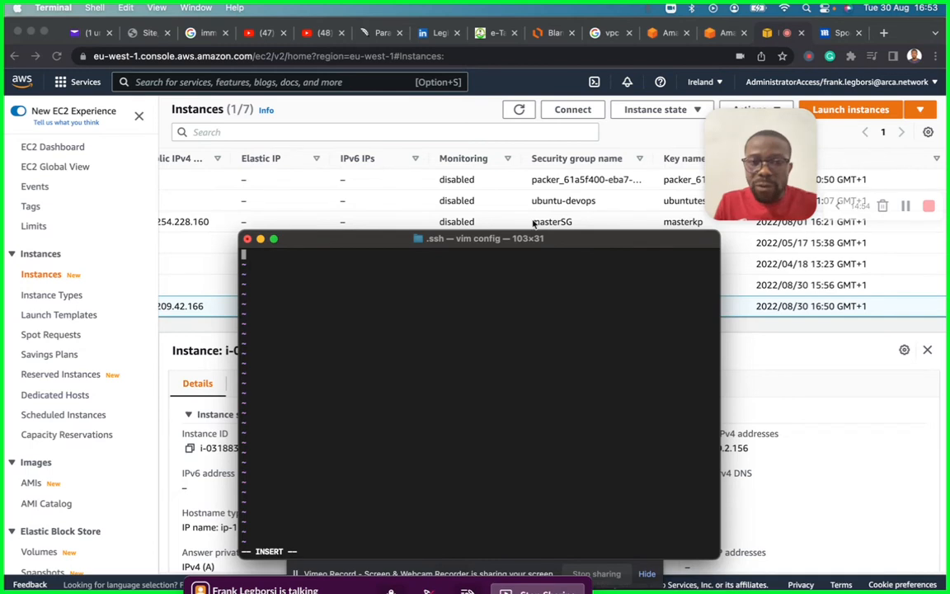
pyautogui.moveTo(399, 240); pyautogui.dragTo(398, 189)
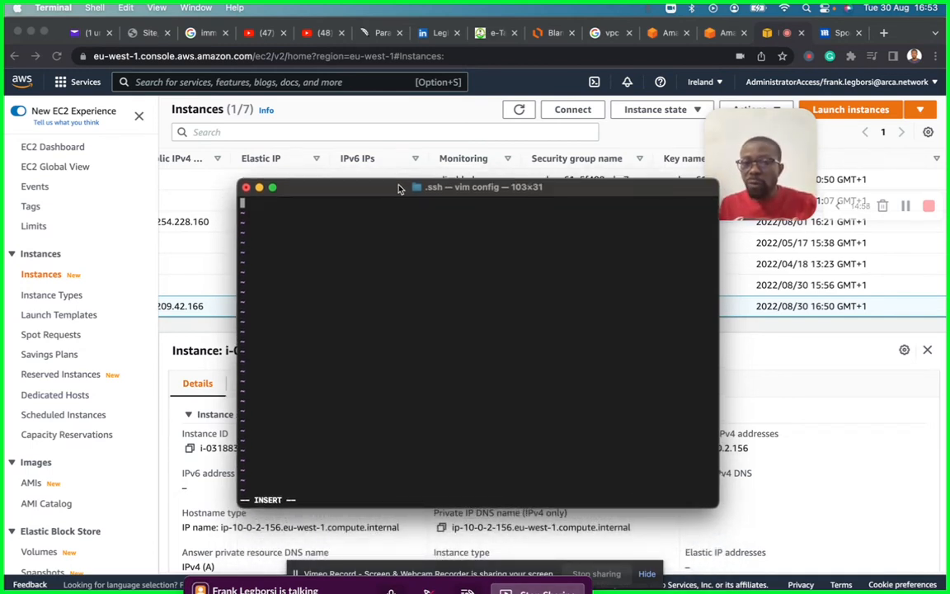
pyautogui.write('#')
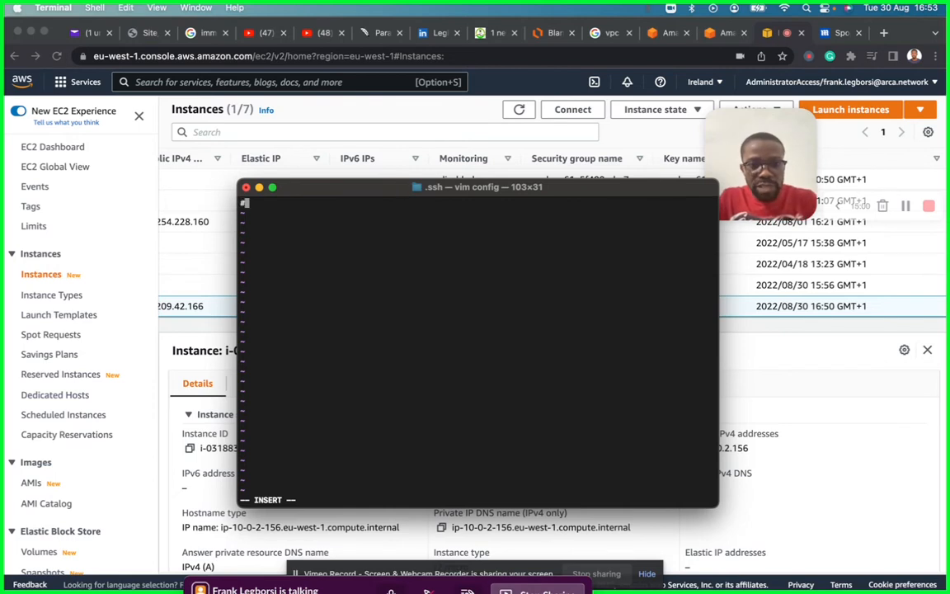
pyautogui.write('Elas')
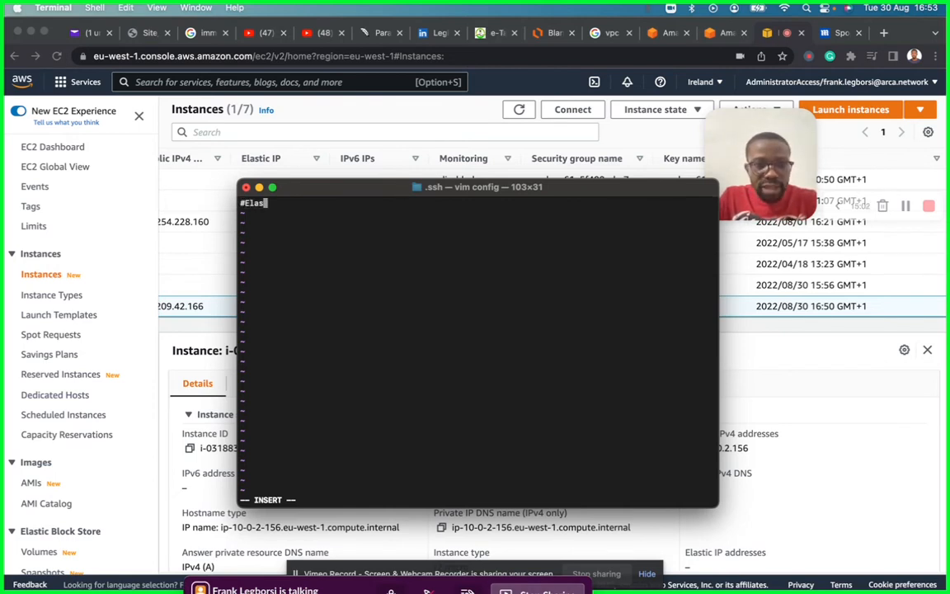
pyautogui.write('ticSearch')
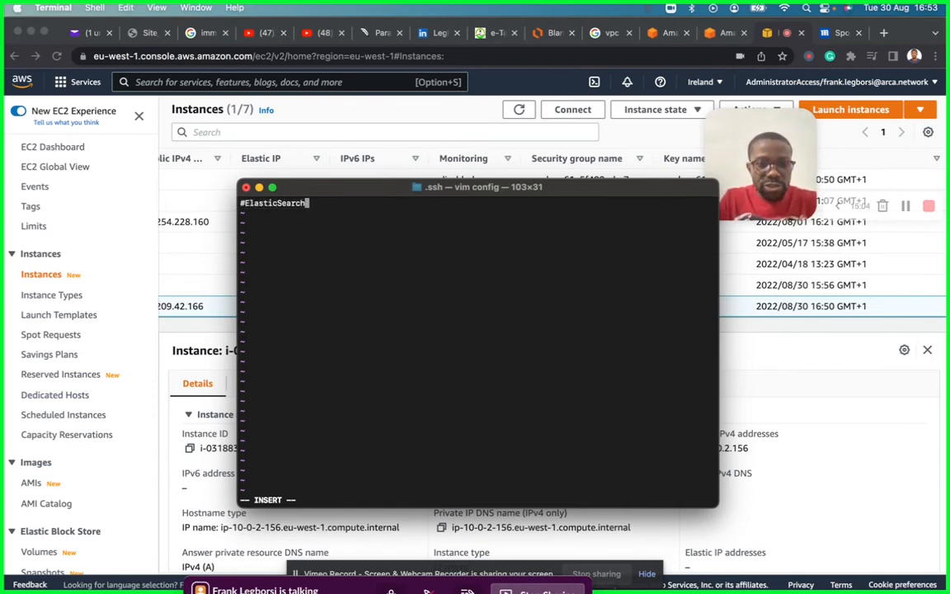
pyautogui.write(' Tunnel')
pyautogui.press('Return')
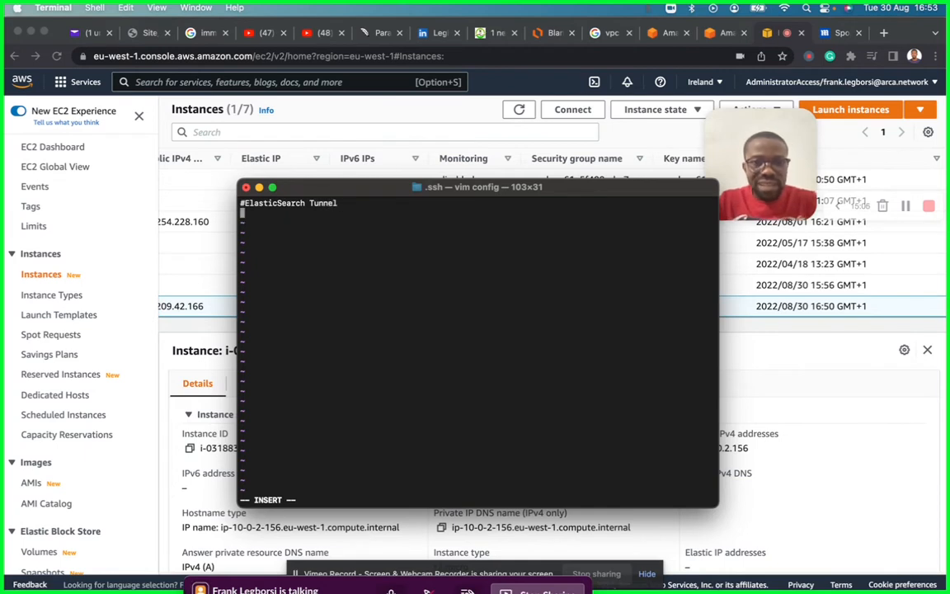
# Add the line "Host estunnel" below the comment in the config file.
pyautogui.write('Host')
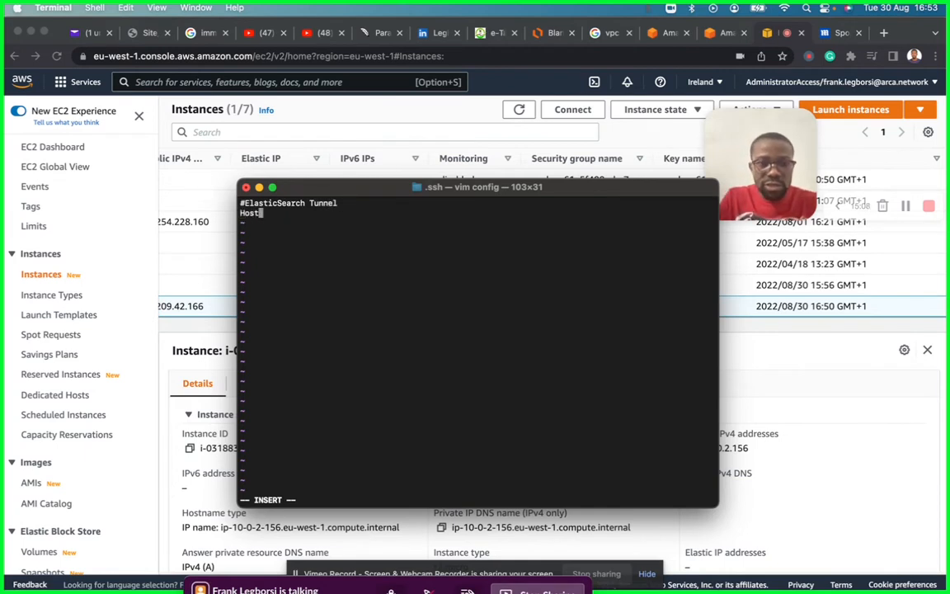
pyautogui.write(':')
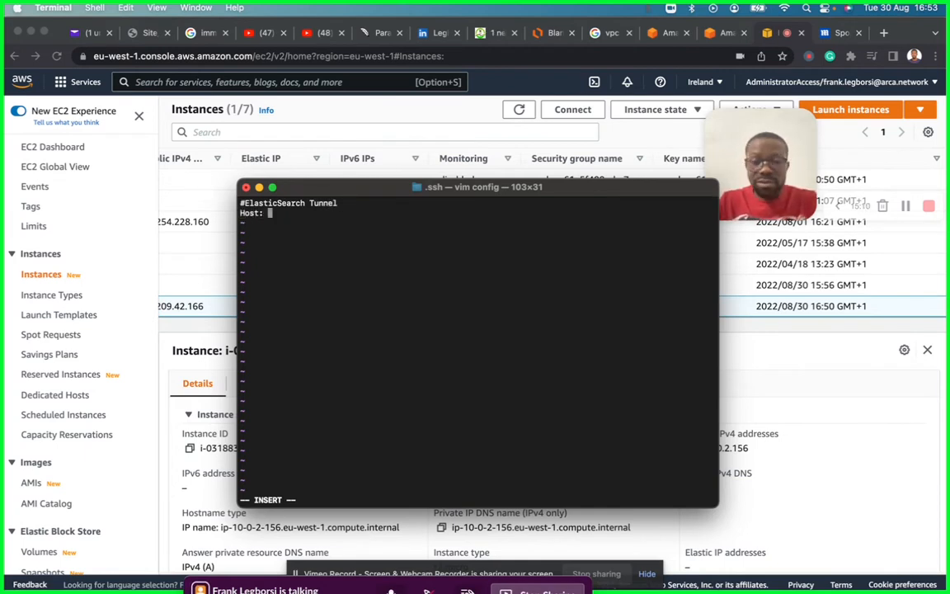
pyautogui.press('BackSpace')
pyautogui.press('BackSpace')
pyautogui.write('e')
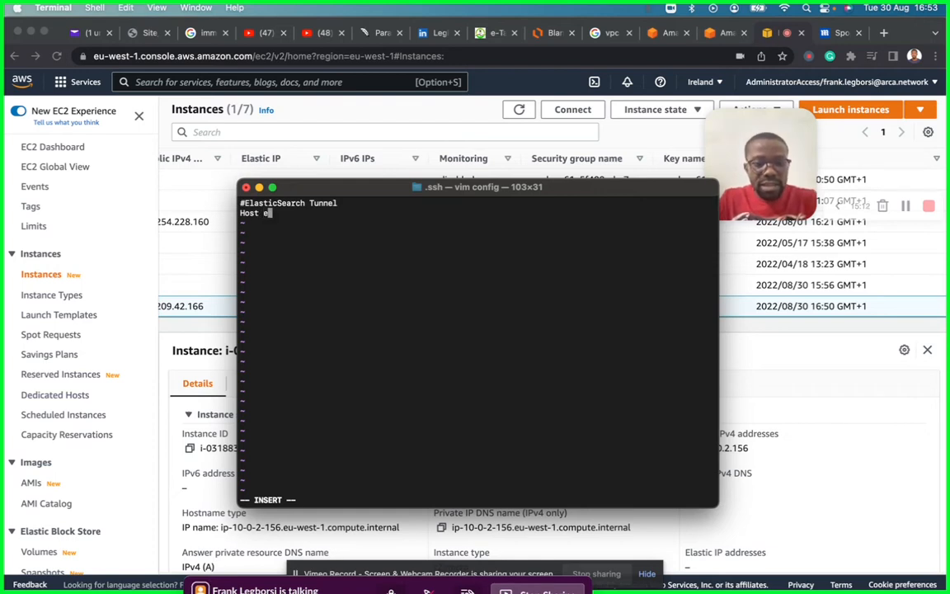
pyautogui.write('stunnel')
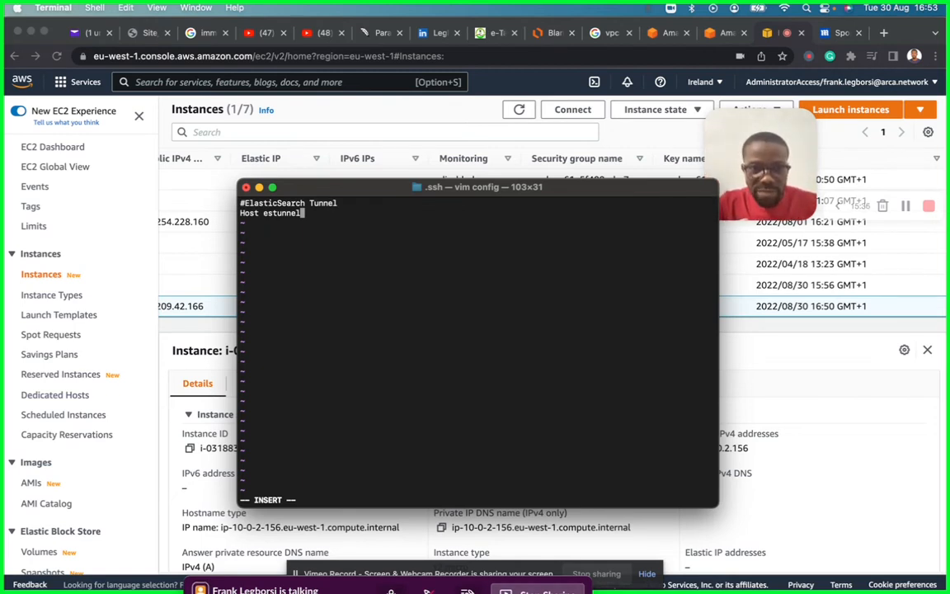
# Add a HostName line with es-ec2's public IPv4 address 52.209.42.166, copied from the EC2 console in Chrome and pasted in Terminal.
pyautogui.press('Return')
pyautogui.write('HostName')
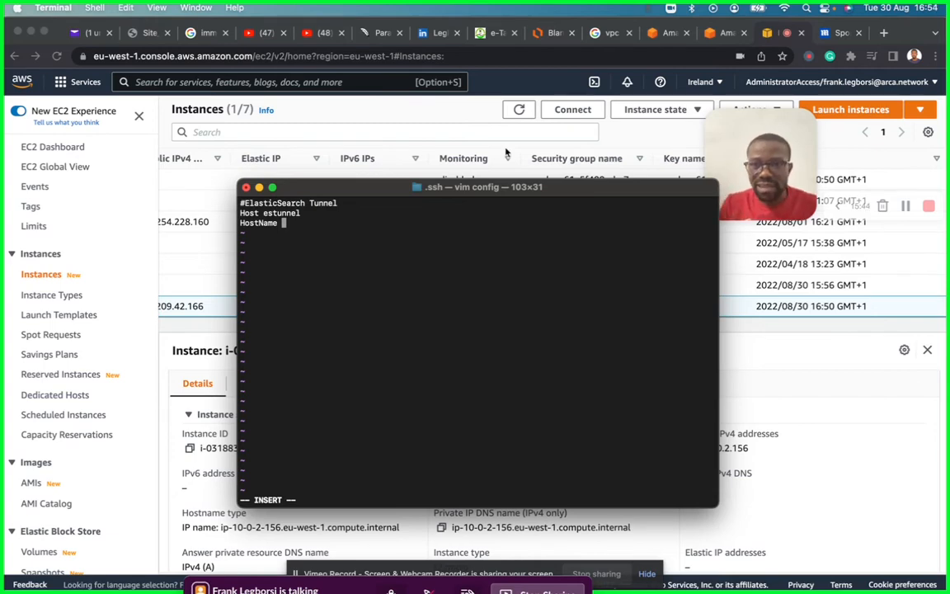
pyautogui.click(765, 34)
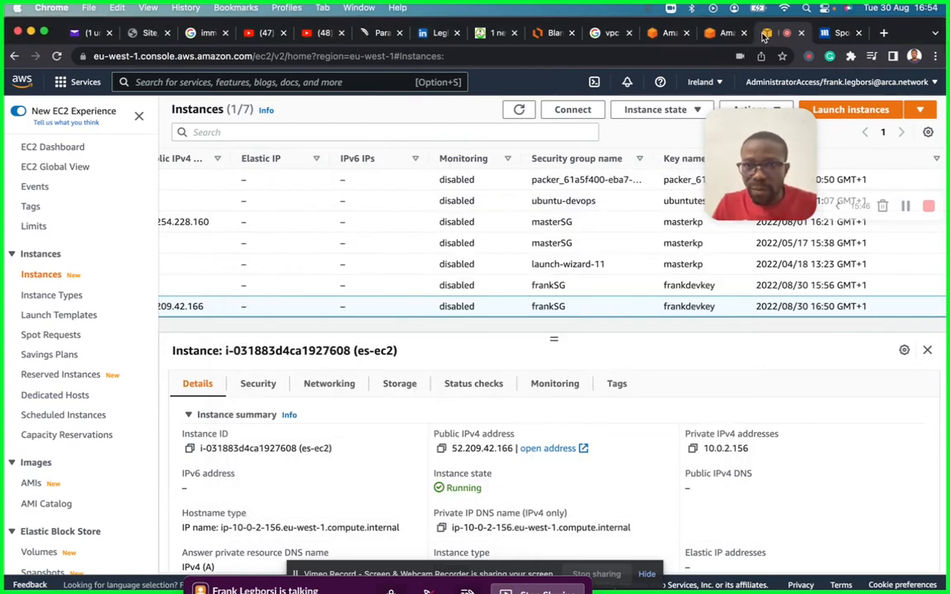
pyautogui.hscroll(-10, 336, 272)
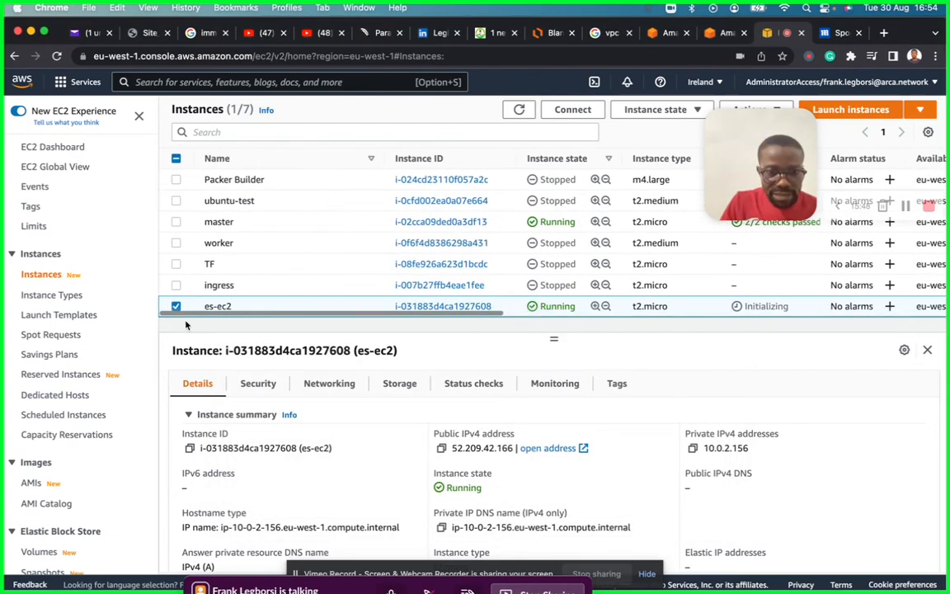
pyautogui.click(441, 448)
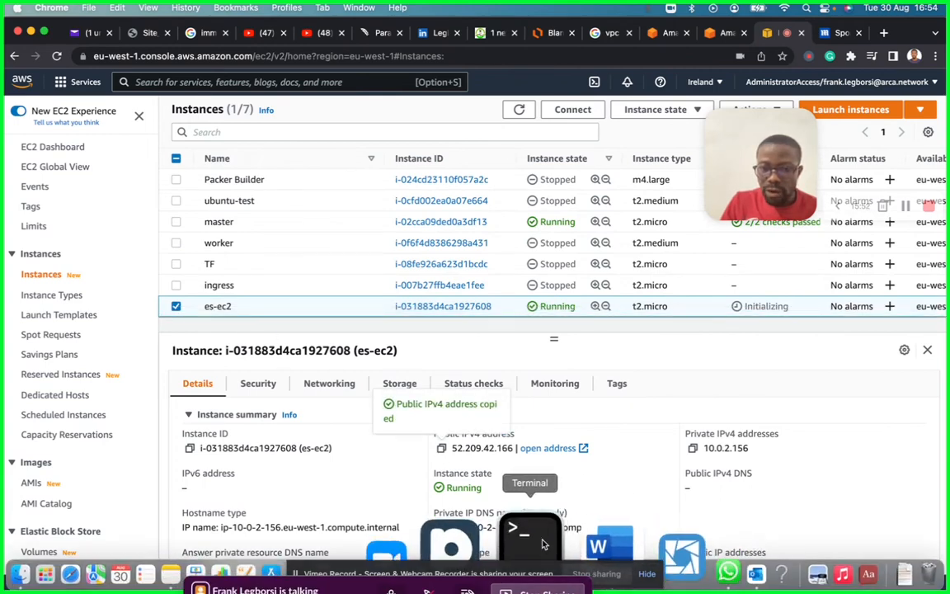
pyautogui.click(530, 543)
pyautogui.press('super+v')
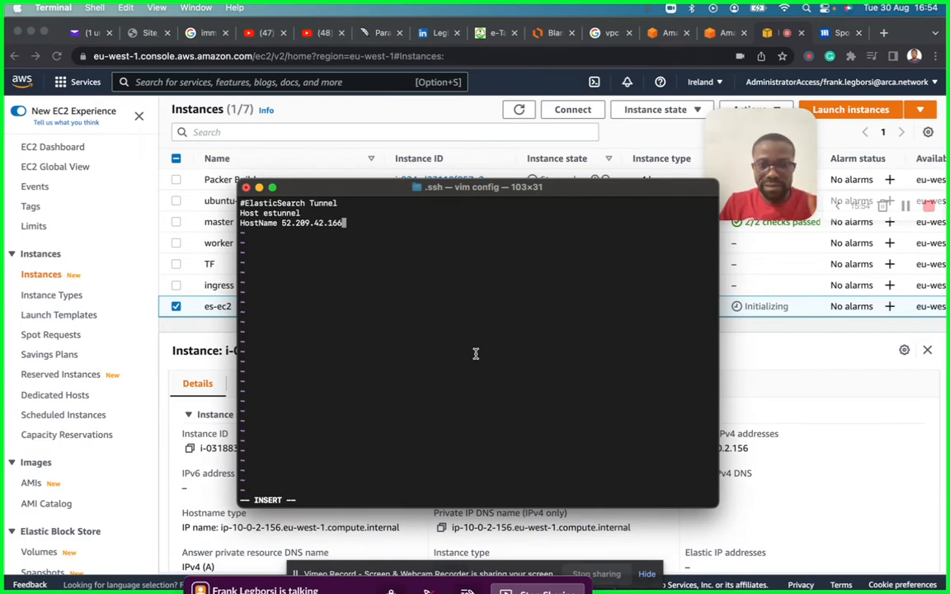
# Add the lines "User ec2-user" and "IdentitiesOnly yes" to the estunnel host entry.
pyautogui.press('Return')
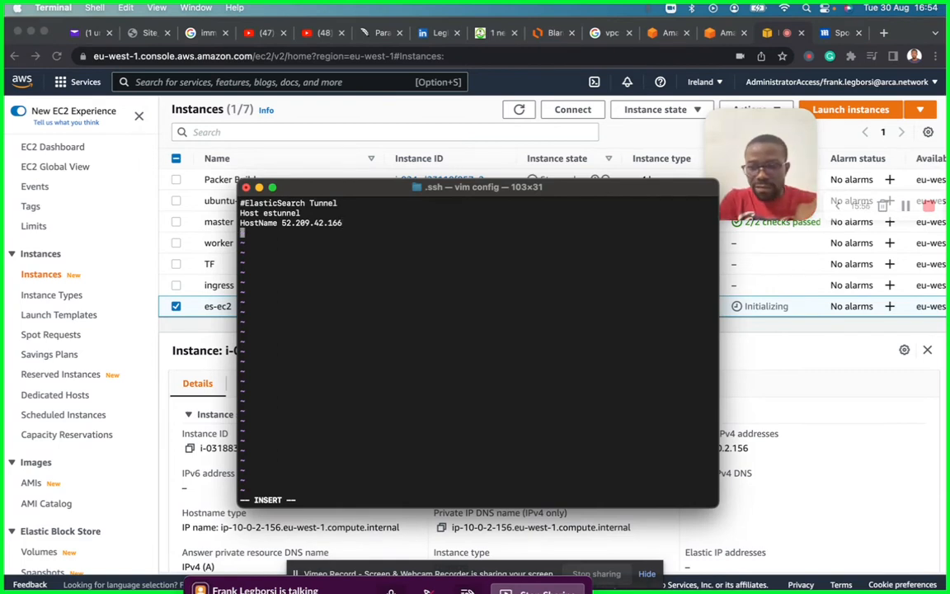
pyautogui.write('User')
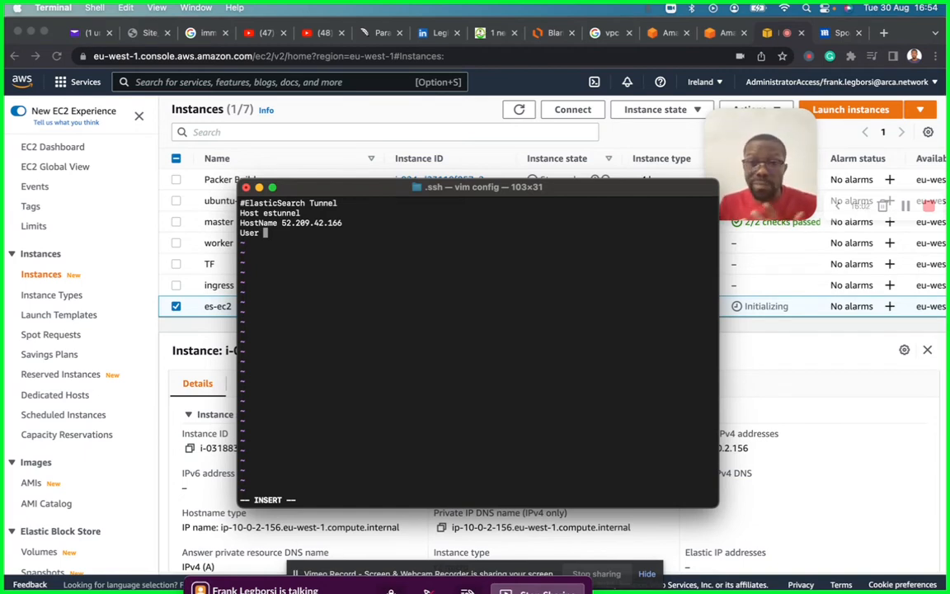
pyautogui.write('ec2-user')
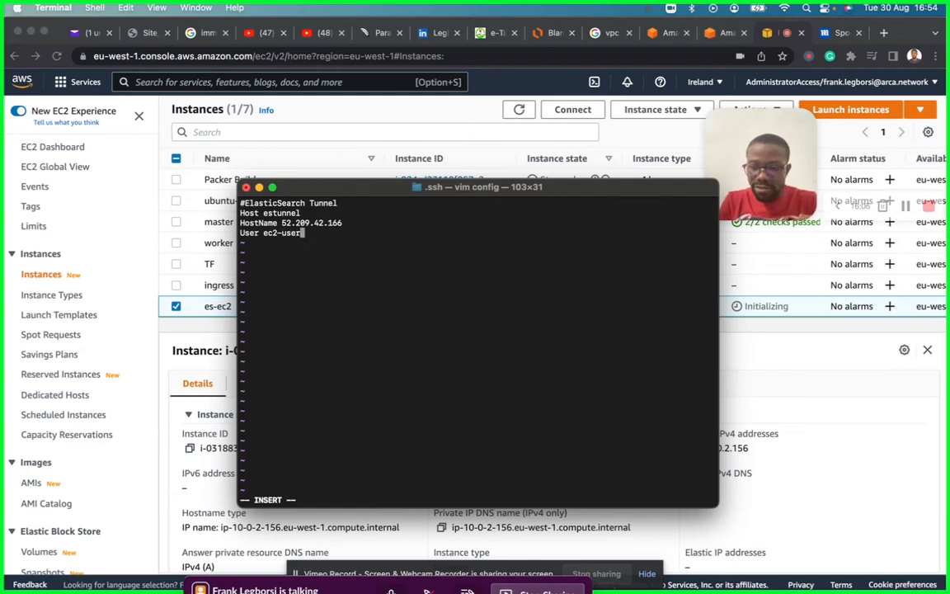
pyautogui.press('Return')
pyautogui.write('Identi')
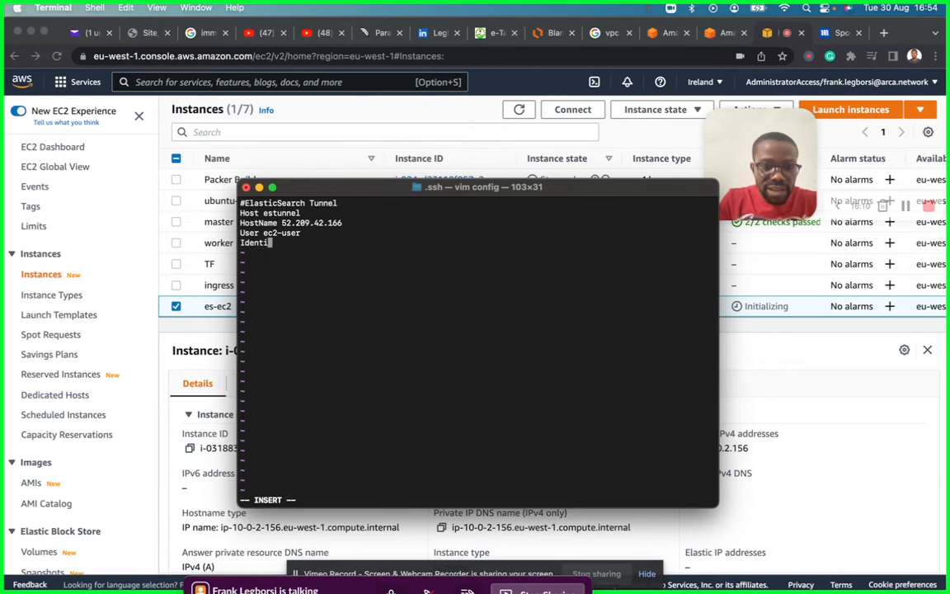
pyautogui.write('tiesOnly yes')
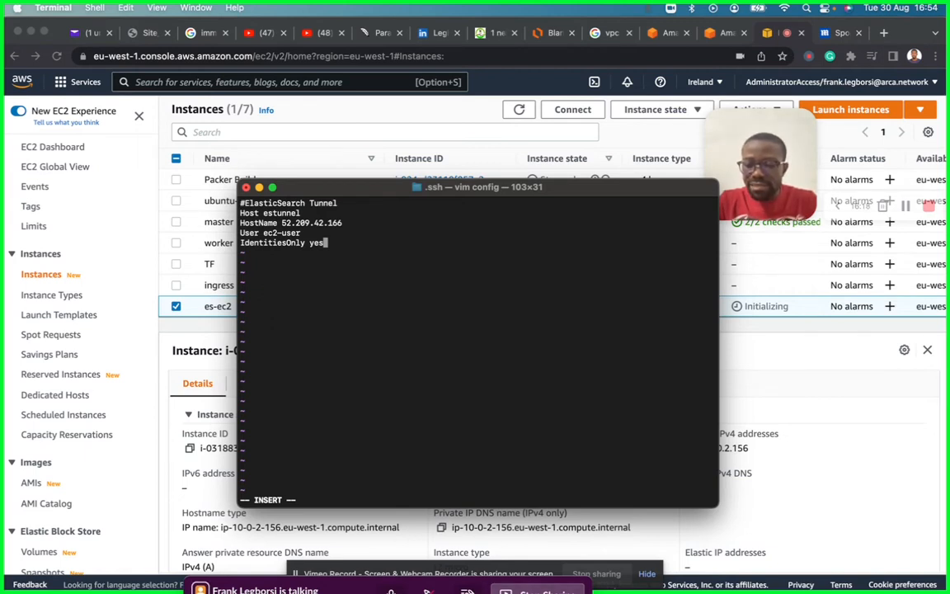
# Add the line "IdentityFile ~/.ssh/" to the config file, then save it and quit vim.
pyautogui.press('Return')
pyautogui.write('Identity')
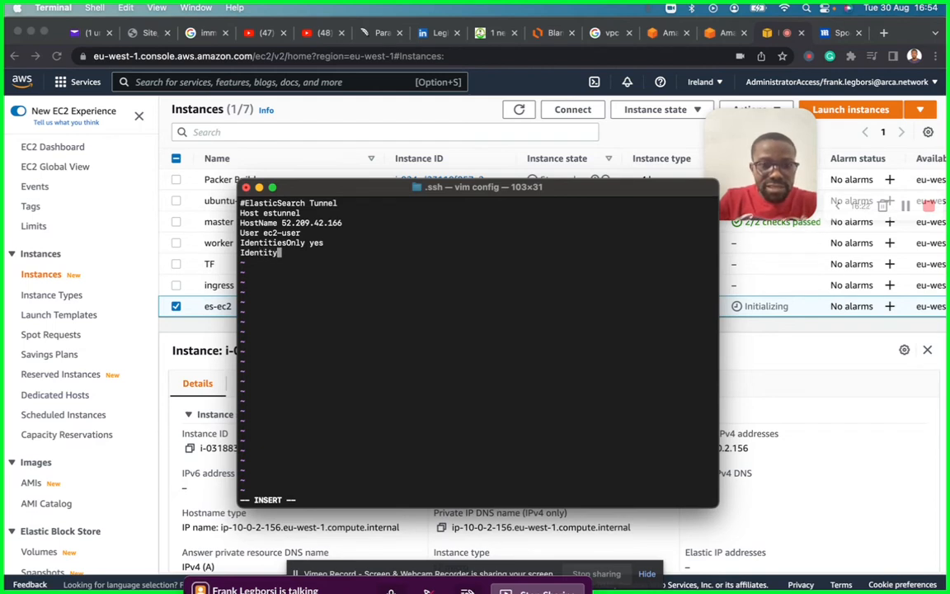
pyautogui.write('File')
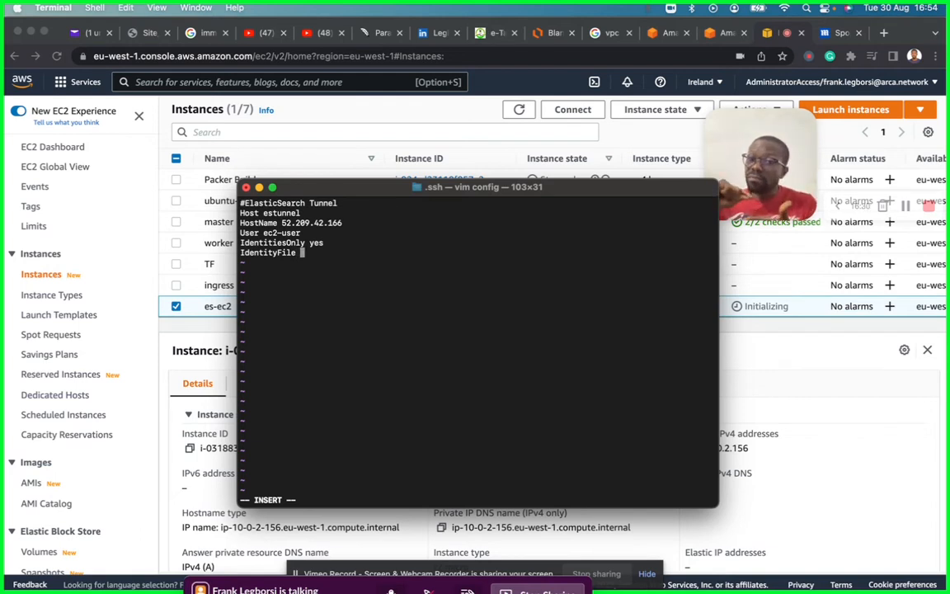
pyautogui.write(' ~')
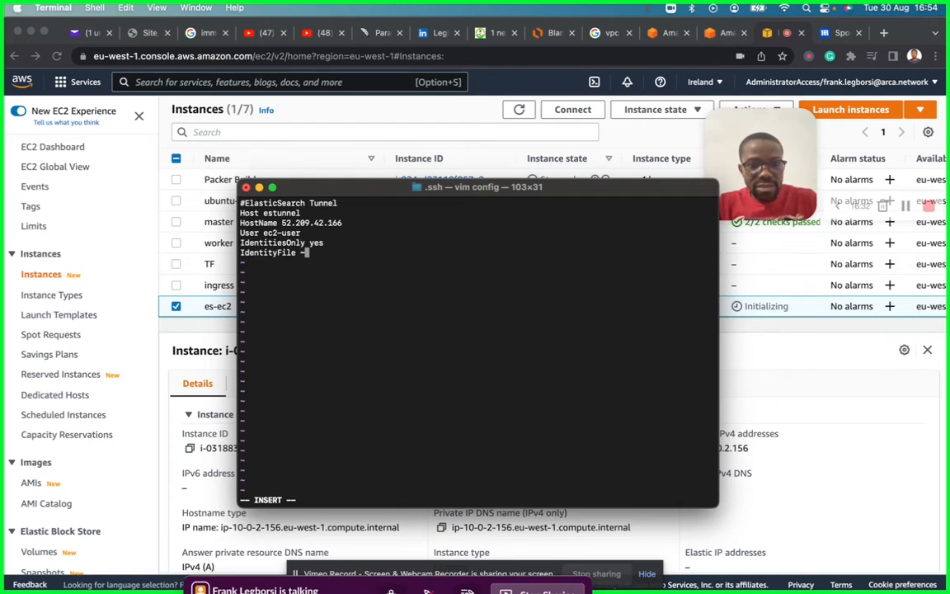
pyautogui.write('/.ss')
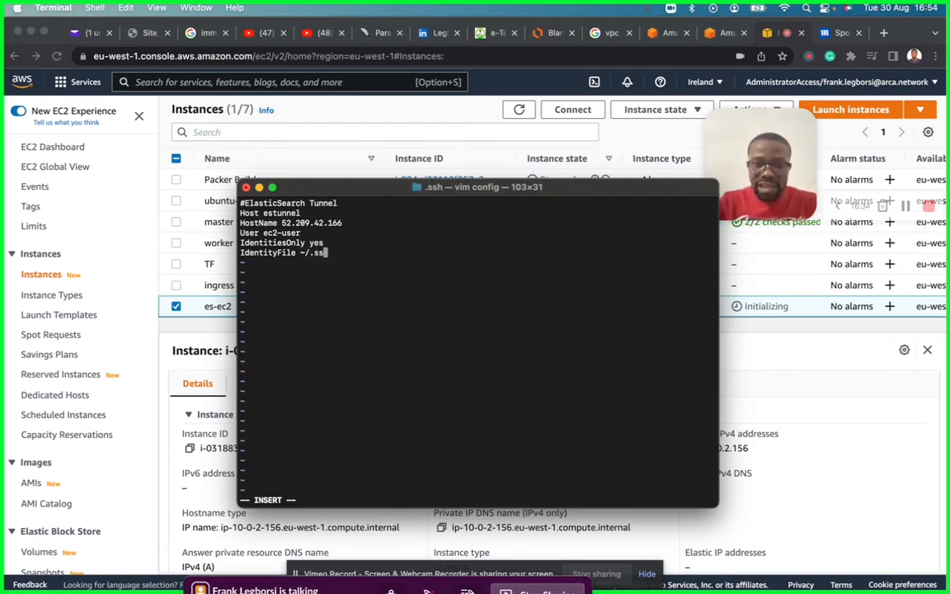
pyautogui.write('h/')
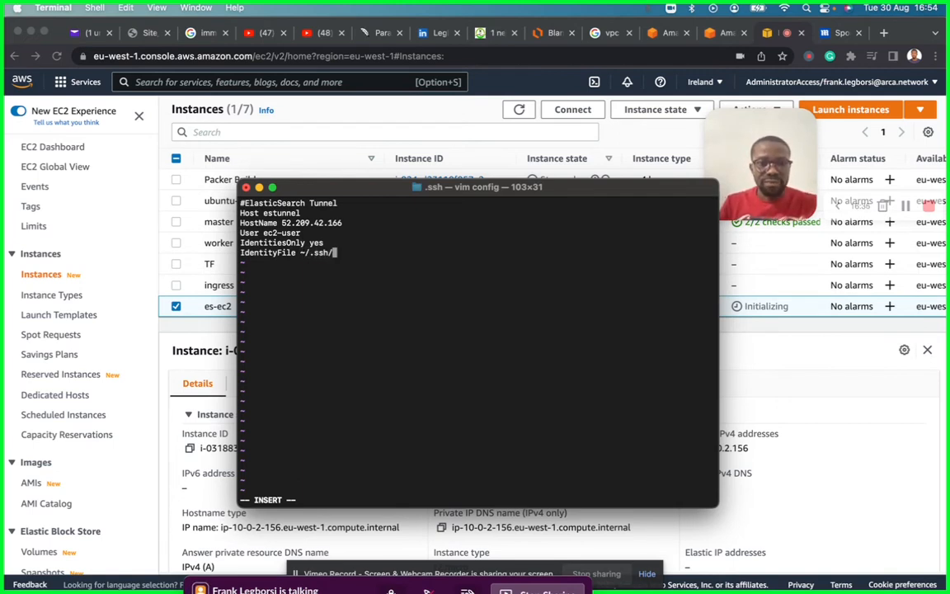
pyautogui.press('Escape')
pyautogui.write(':wq')
pyautogui.press('Return')
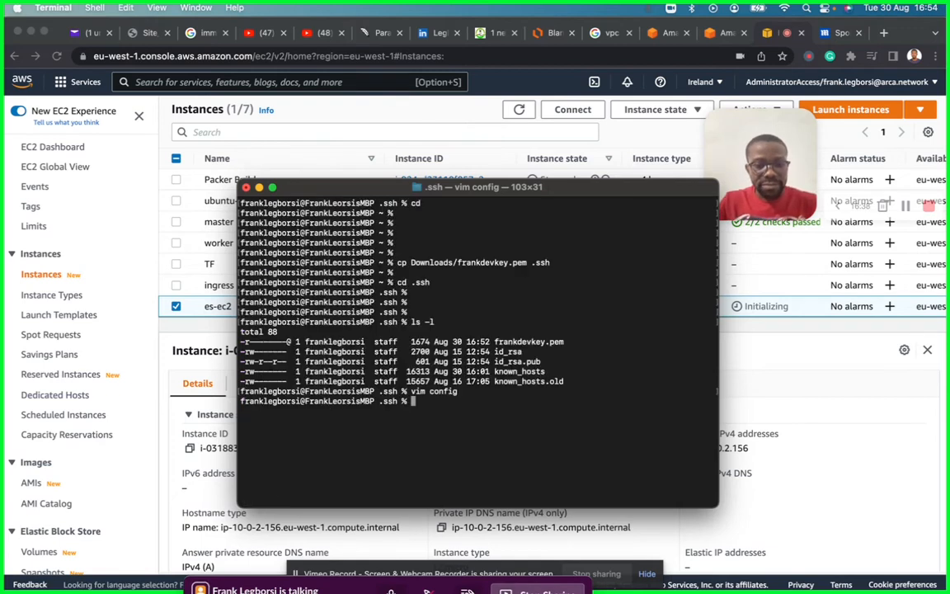
# Copy the file name frankdevkey.pem from the directory listing and reopen config in vim.
pyautogui.press('Return')
pyautogui.press('Return')
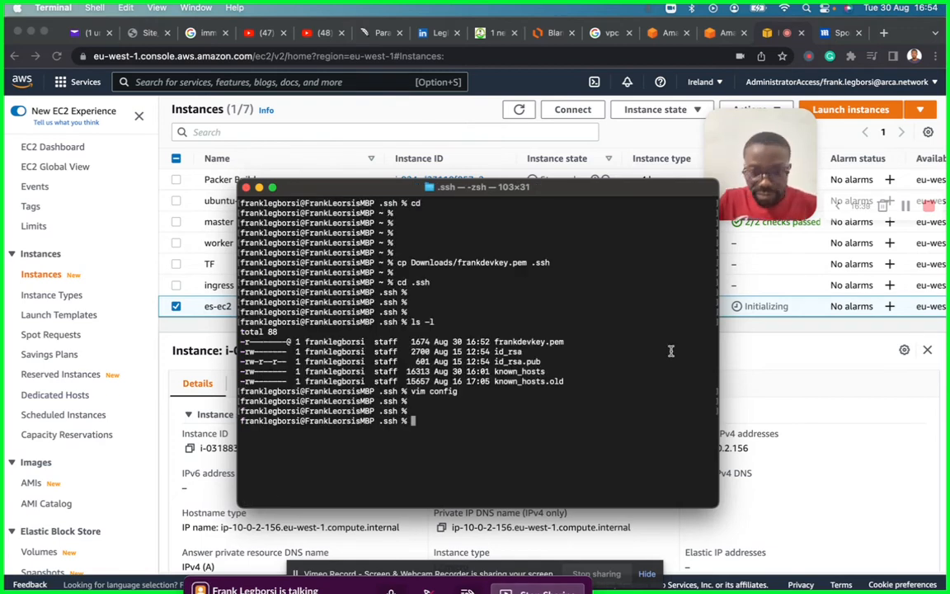
pyautogui.doubleClick(528, 340)
pyautogui.press('super+c')
pyautogui.press('Up')
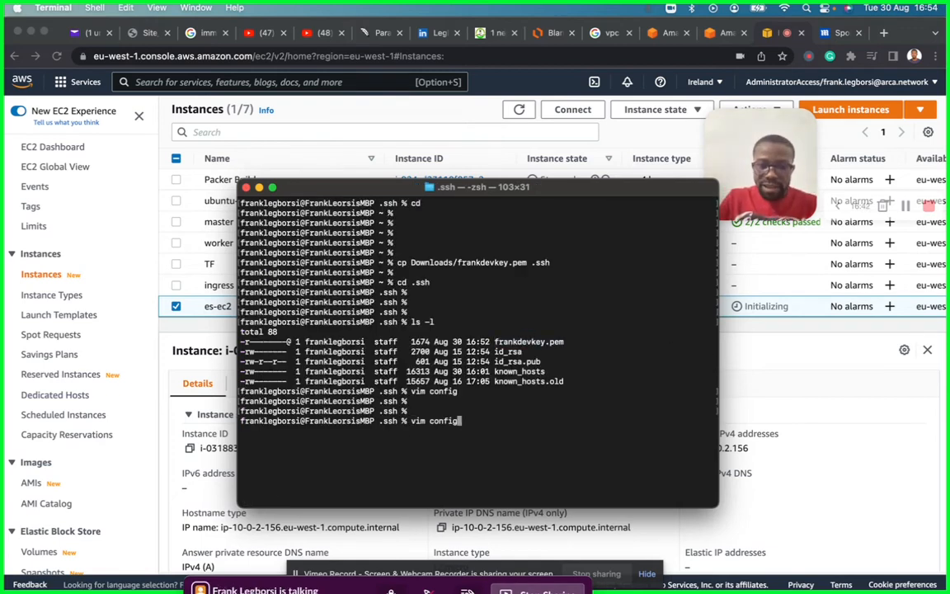
pyautogui.press('Return')
# Complete the IdentityFile path as ~/.ssh/frankdevkey.pem by pasting the copied key file name at its end.
pyautogui.press('Down')
pyautogui.press('Down')
pyautogui.press('Down')
pyautogui.press('Down')
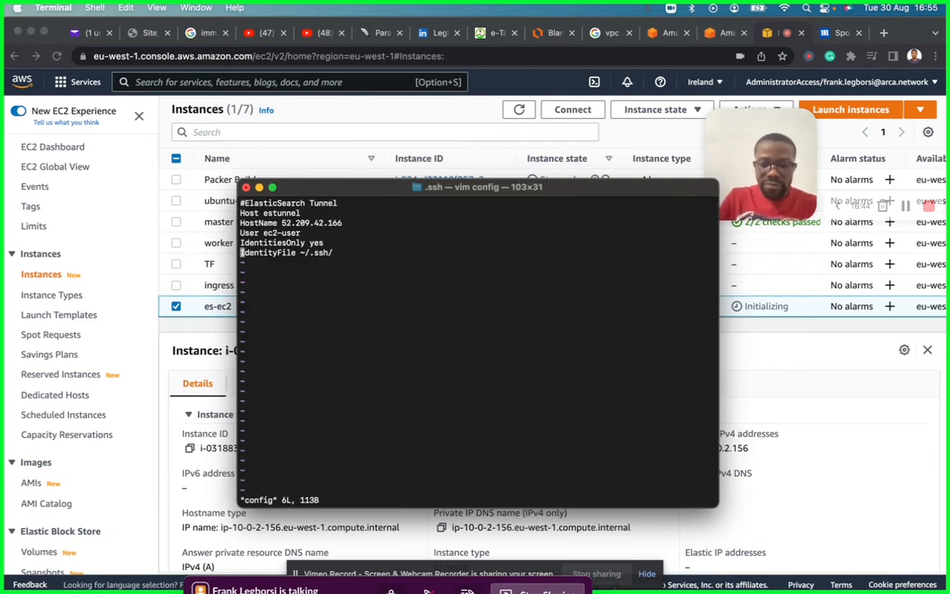
pyautogui.press('i')
pyautogui.press('Right')
pyautogui.press('Right')
pyautogui.press('Right')
pyautogui.press('Right')
pyautogui.press('Right')
pyautogui.press('Right')
pyautogui.press('Right')
pyautogui.press('Right')
pyautogui.press('Right')
pyautogui.press('Right')
pyautogui.press('Right')
pyautogui.press('Right')
pyautogui.press('Right')
pyautogui.press('Right')
pyautogui.press('Right')
pyautogui.press('Right')
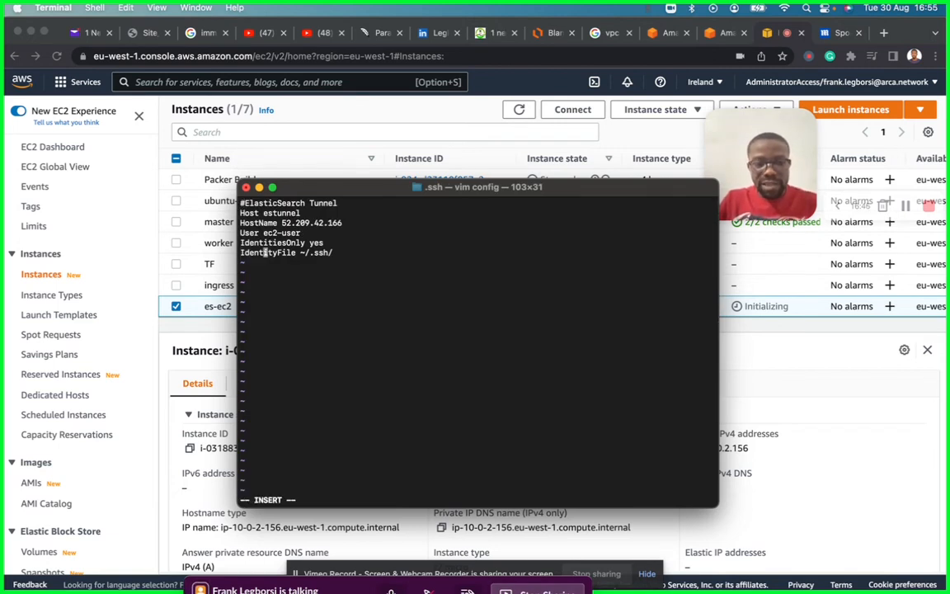
pyautogui.press('Right')
pyautogui.press('Right')
pyautogui.press('Right')
pyautogui.press('Right')
pyautogui.press('super+v')
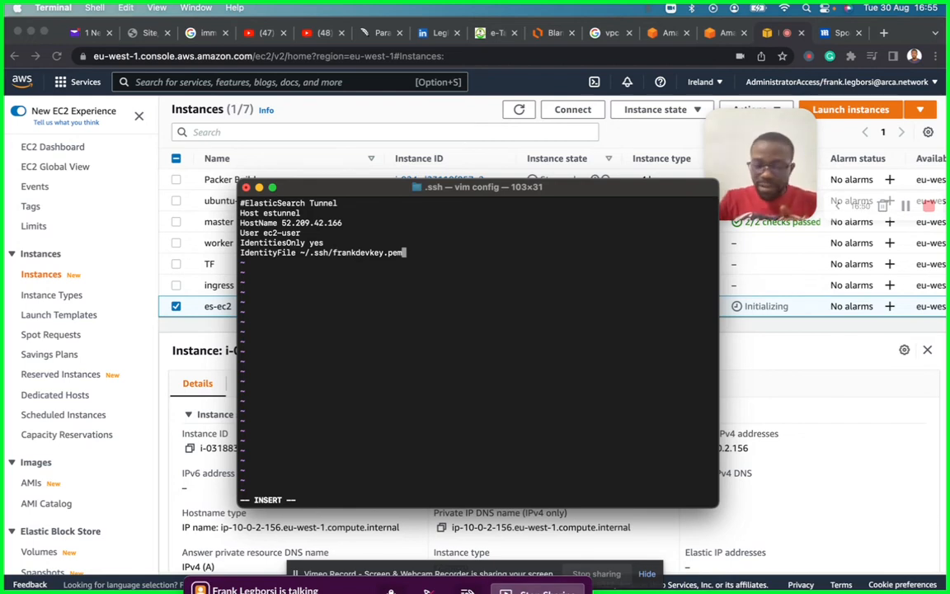
# Start a LocalForward line with local port 9200 below the IdentityFile line.
pyautogui.press('Return')
pyautogui.write('LocalForward')
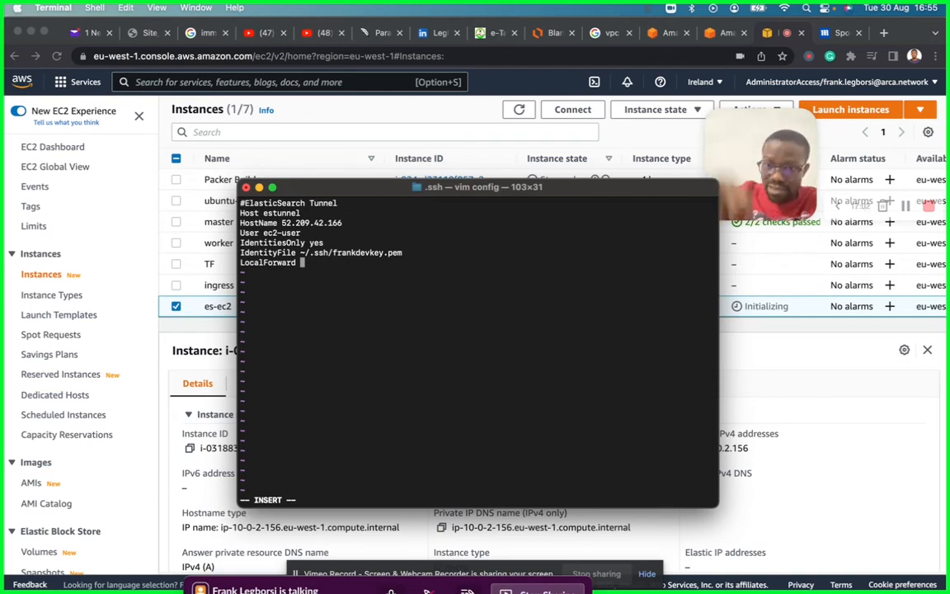
pyautogui.write('9200')
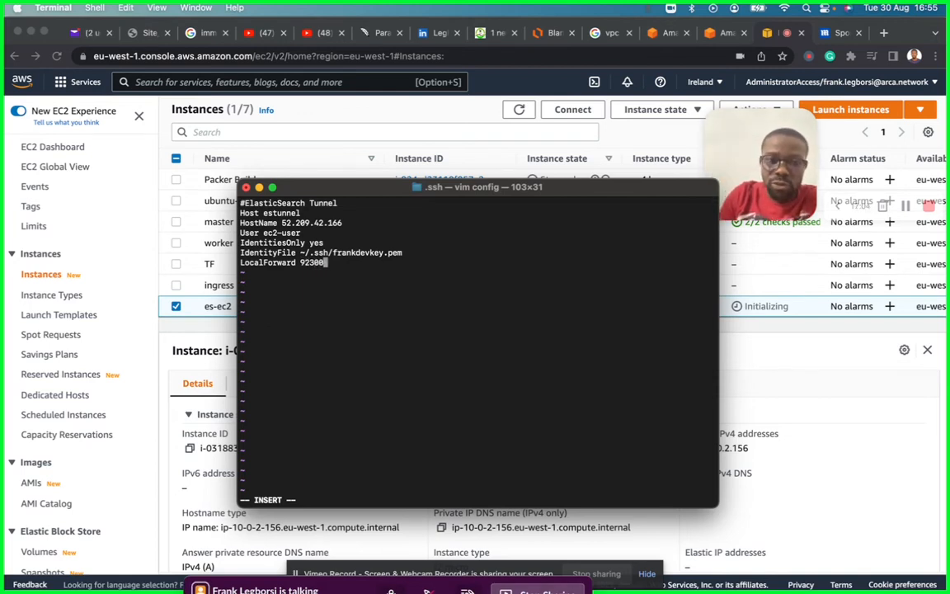
pyautogui.press('BackSpace')
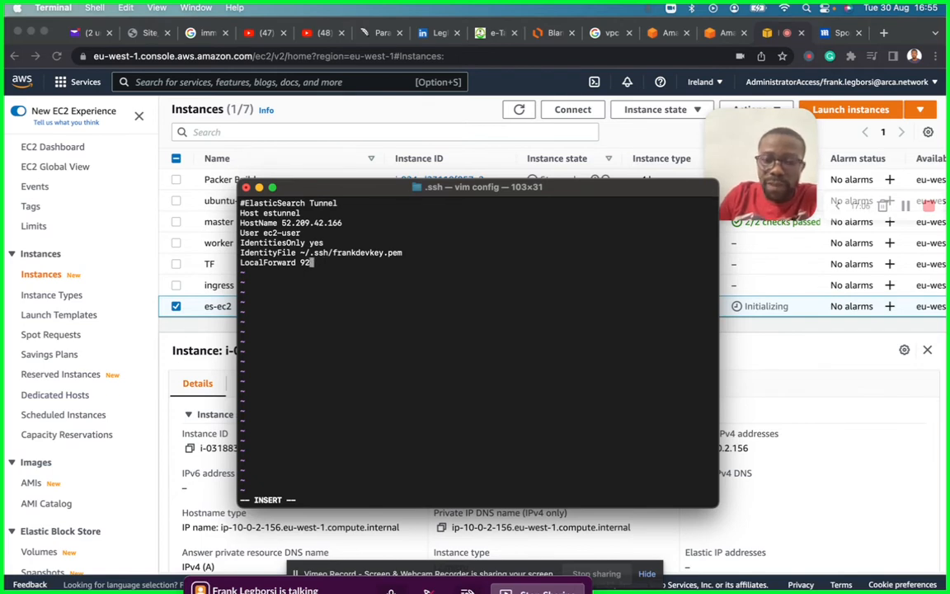
pyautogui.write('00')
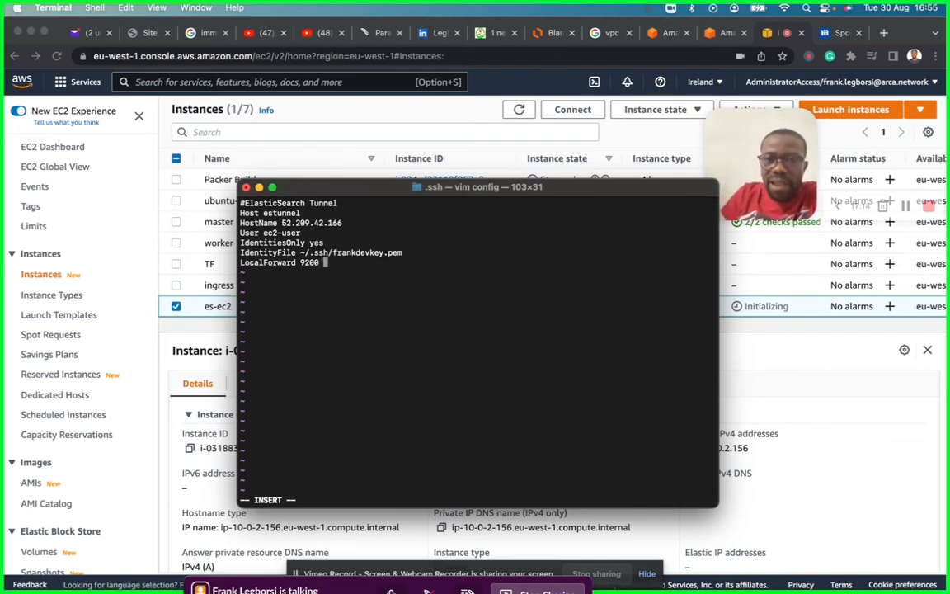
pyautogui.click(723, 34)
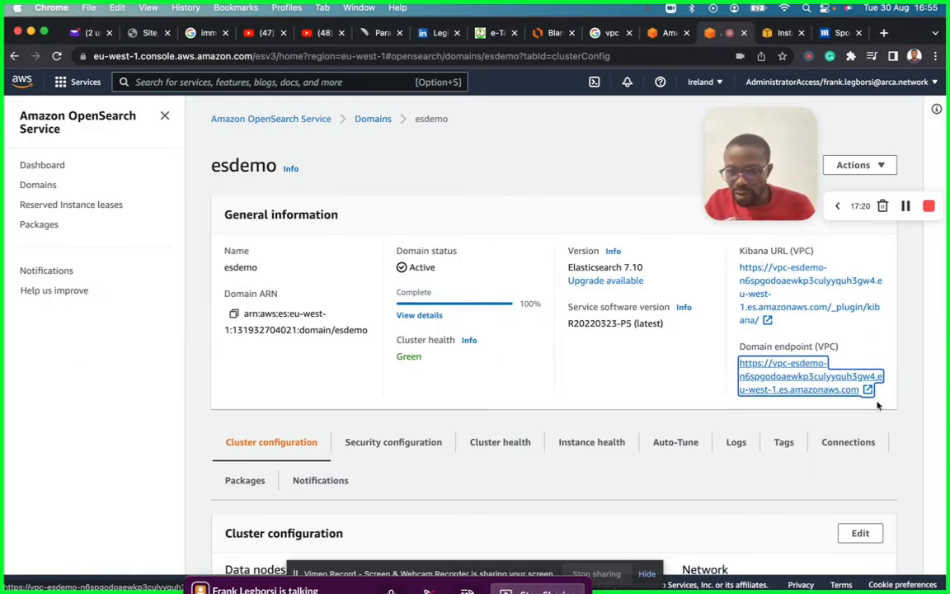
pyautogui.moveTo(860, 390); pyautogui.dragTo(772, 363)
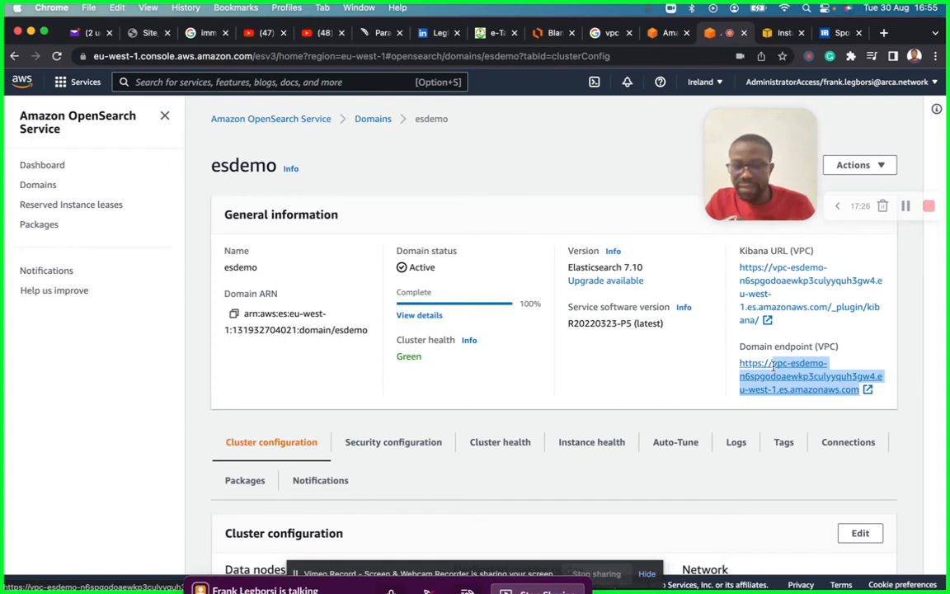
pyautogui.press('super+c')
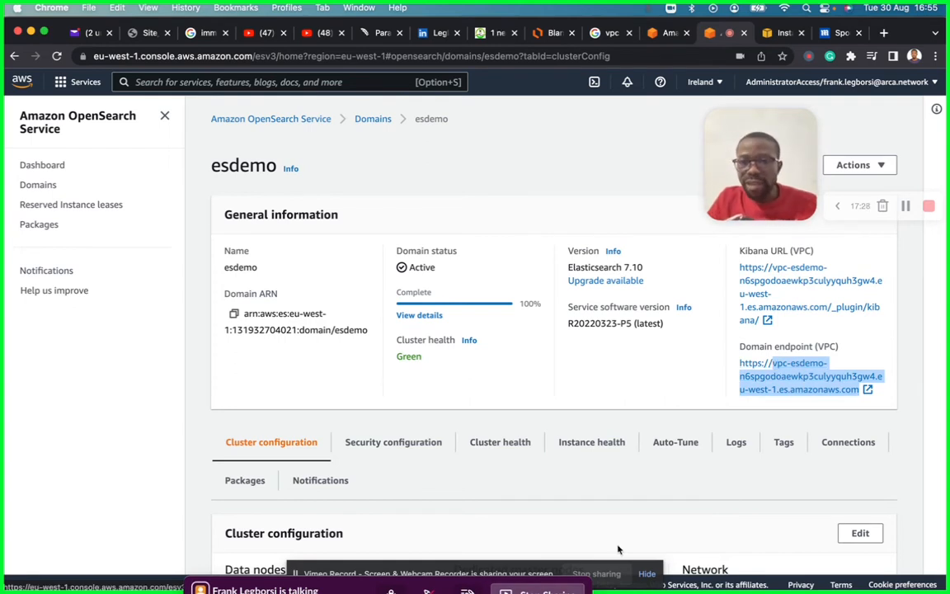
pyautogui.click(536, 561)
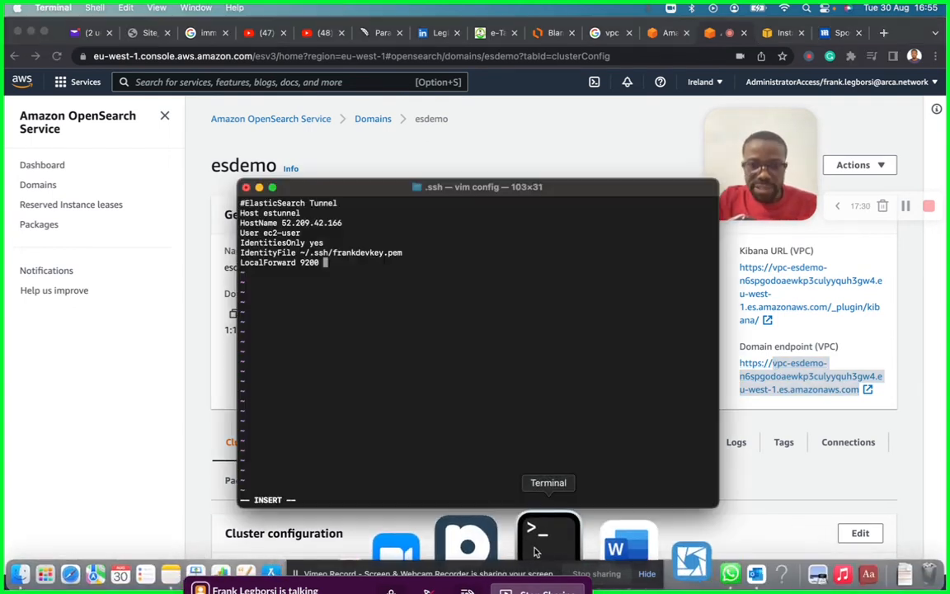
pyautogui.press('super+v')
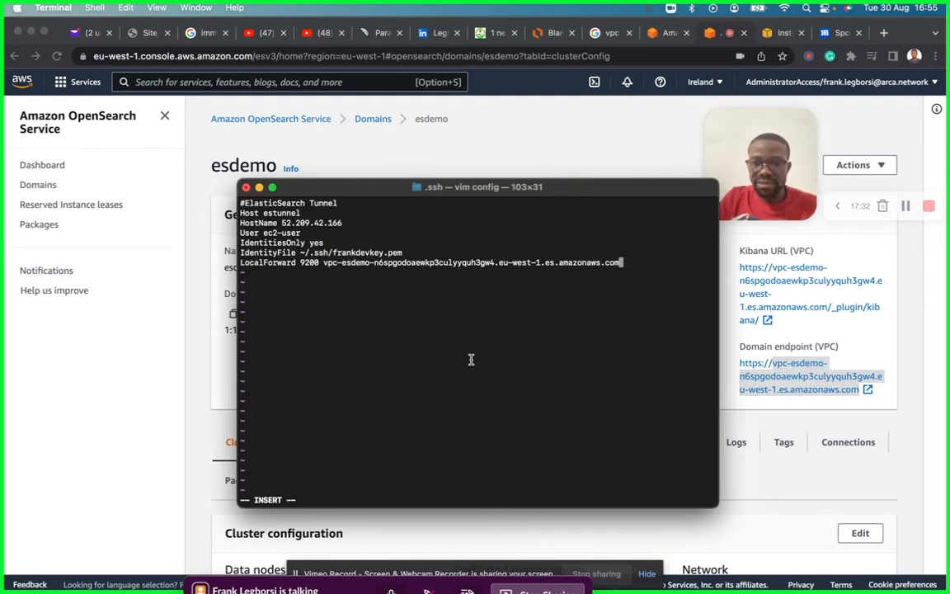
pyautogui.write(':443')
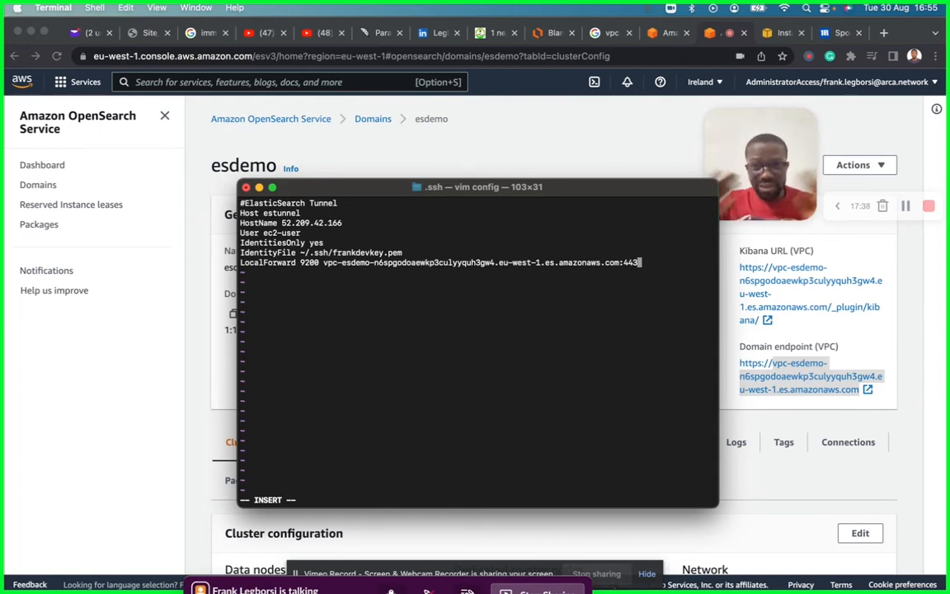
# Save the finished config file and quit vim back to the shell prompt.
pyautogui.press('Escape')
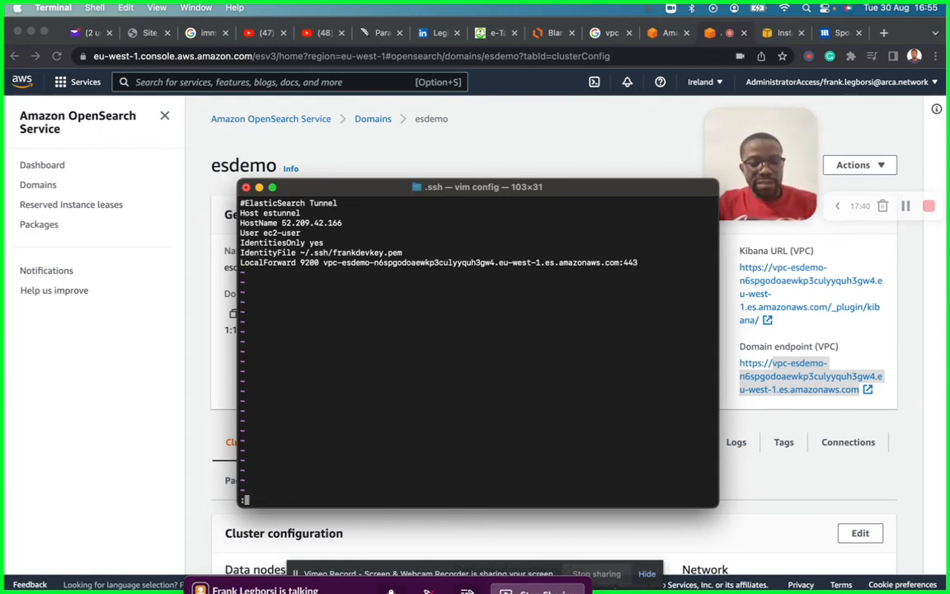
pyautogui.write(':wq')
pyautogui.press('Return')
pyautogui.press('Return')
pyautogui.press('Return')
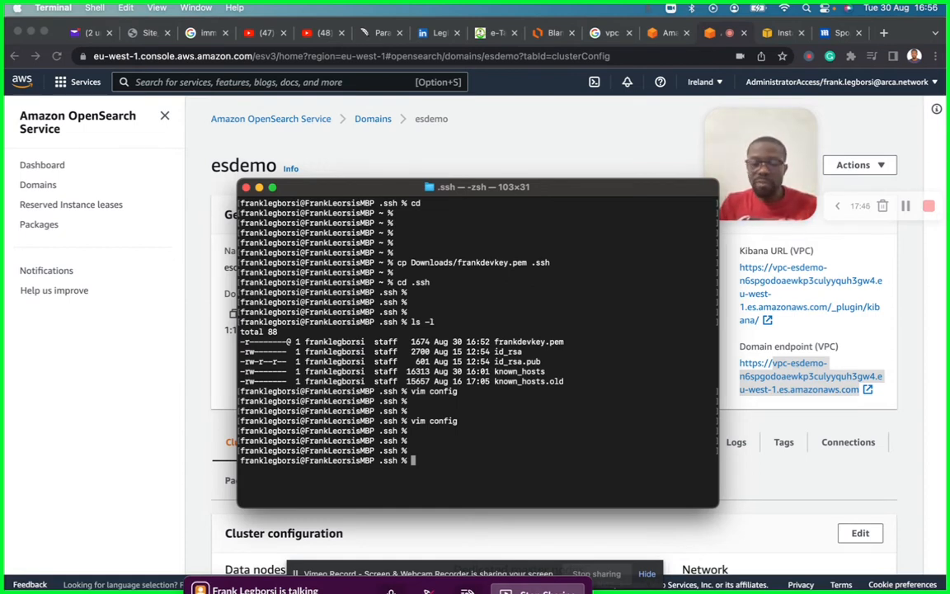
# Abandon the incomplete ssh -N command and print config in the terminal to check the tunnel's Host name.
pyautogui.write('ssh -N')
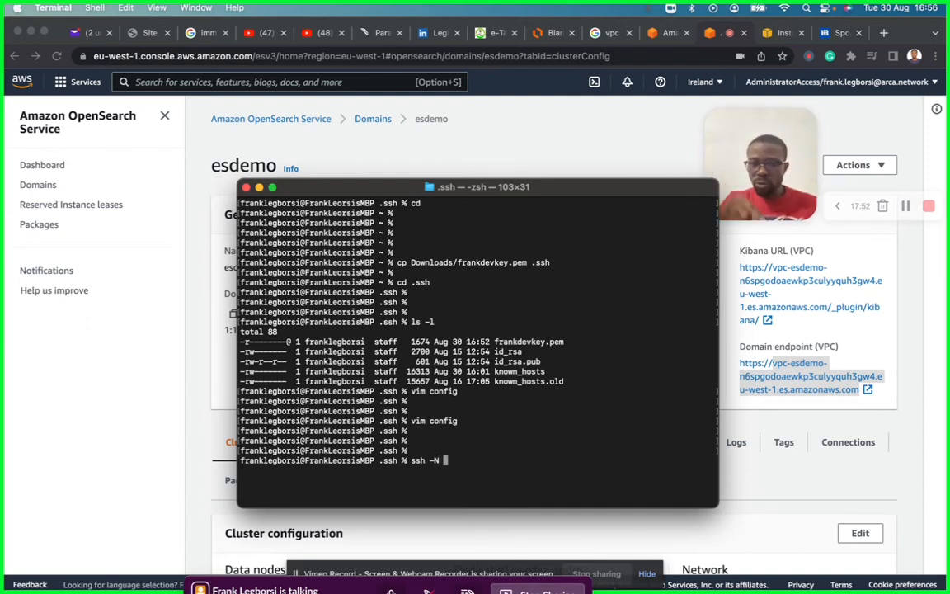
pyautogui.hotkey('ctrl', 'c')
pyautogui.write('cat config')
pyautogui.press('Return')
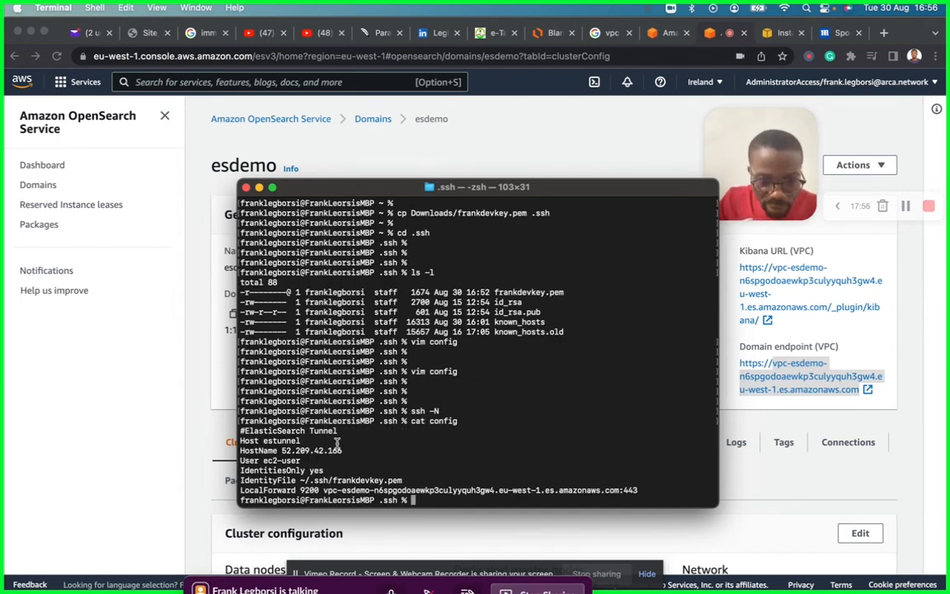
pyautogui.moveTo(279, 444); pyautogui.dragTo(264, 442)
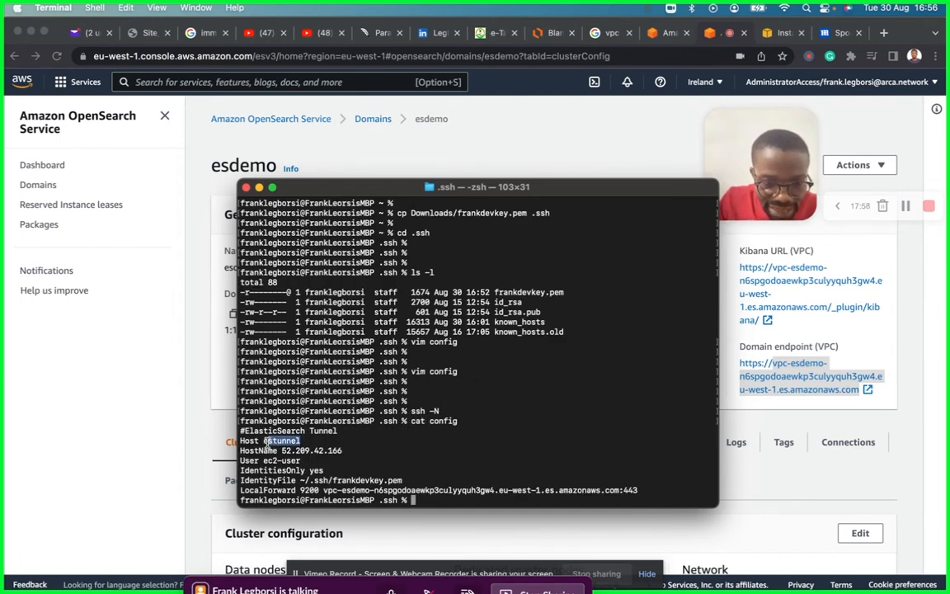
# Start the SSH tunnel with ssh -N estunnel and accept the unknown host's key with yes.
pyautogui.write('ss')
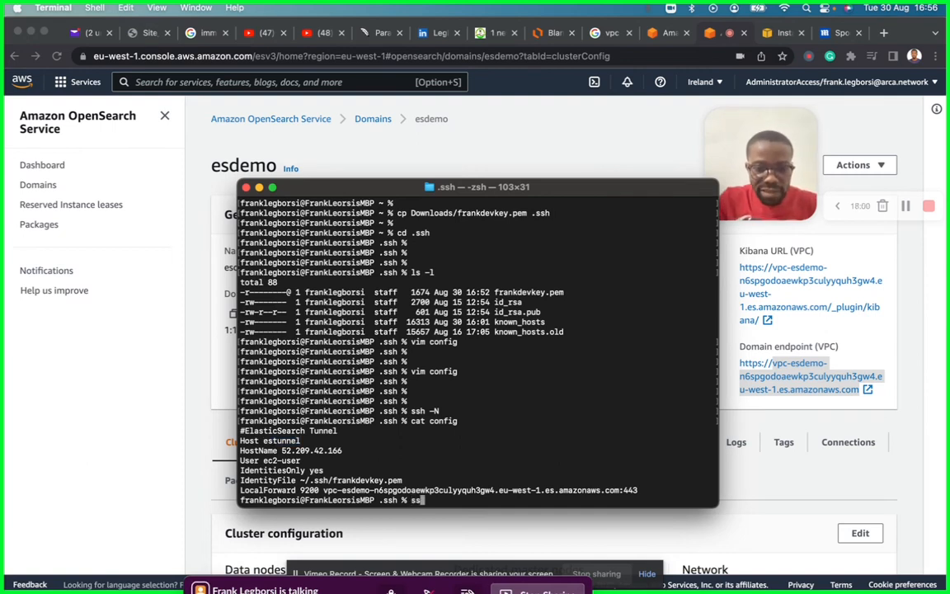
pyautogui.write('h -N ')
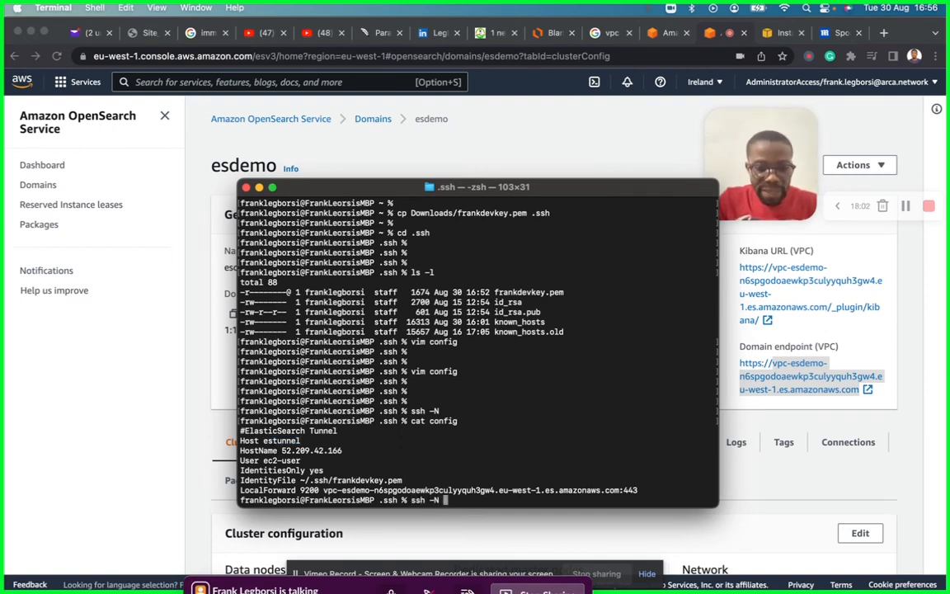
pyautogui.write('estunnel')
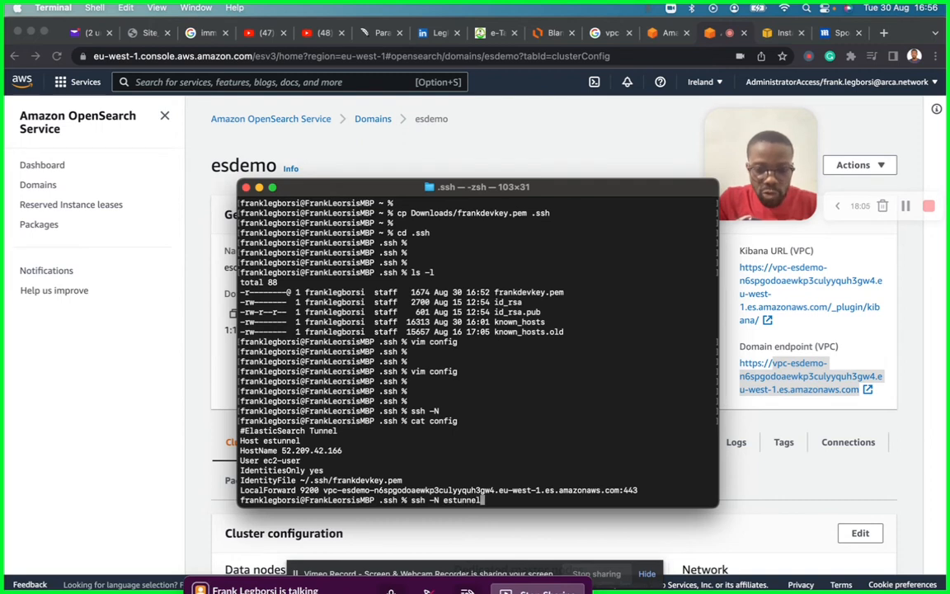
pyautogui.hotkey('ctrl', 'l')
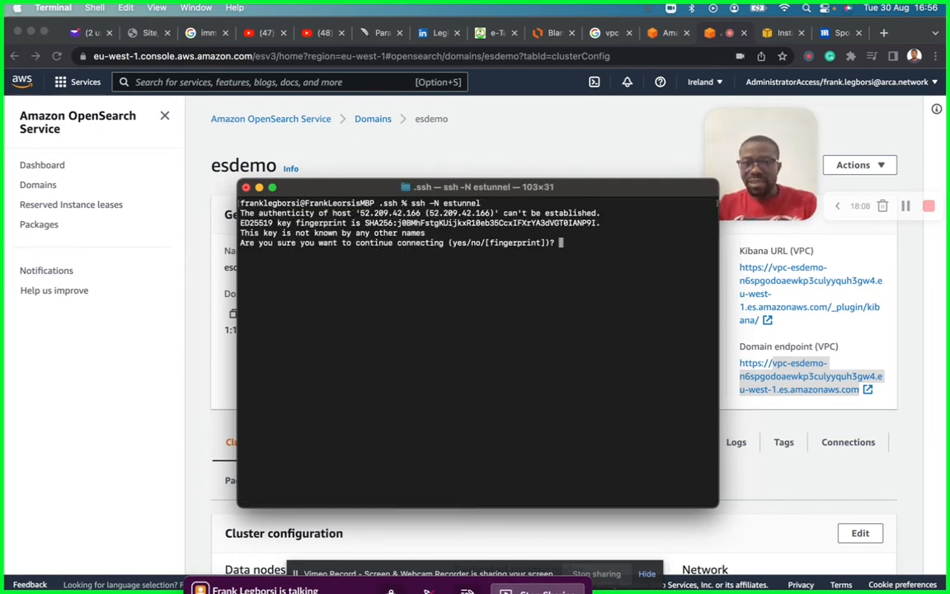
pyautogui.write('yes')
pyautogui.press('Return')
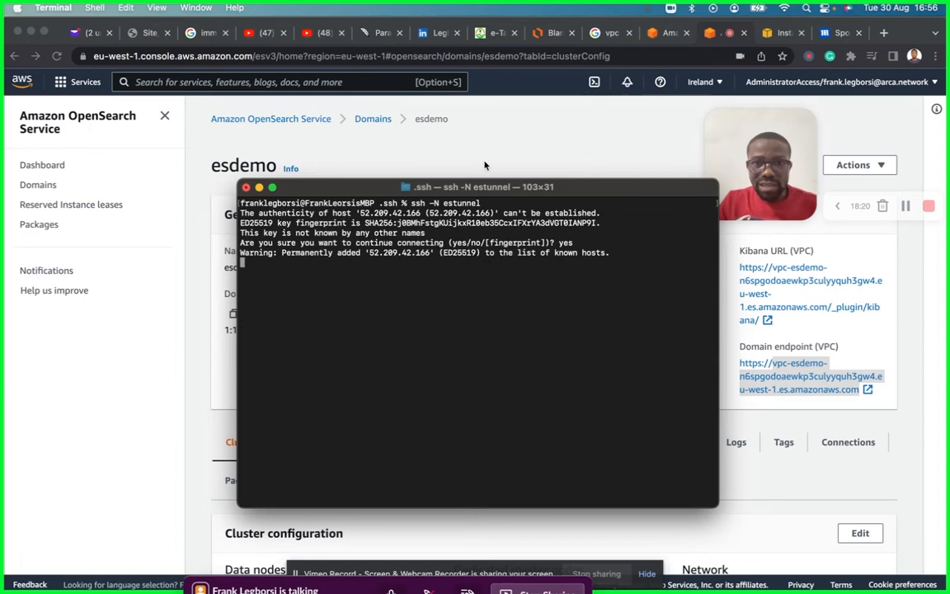
# Review the Lucidchart architecture diagram in Chrome and try to open esdemo's VPC domain endpoint from the OpenSearch console.
pyautogui.click(563, 31)
pyautogui.click(557, 32)
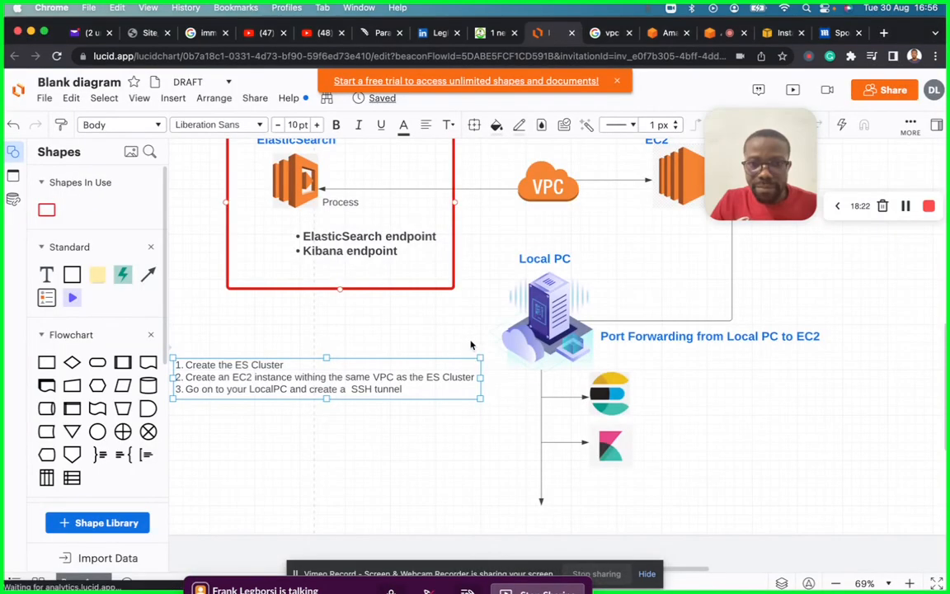
pyautogui.scroll(4, 629, 365)
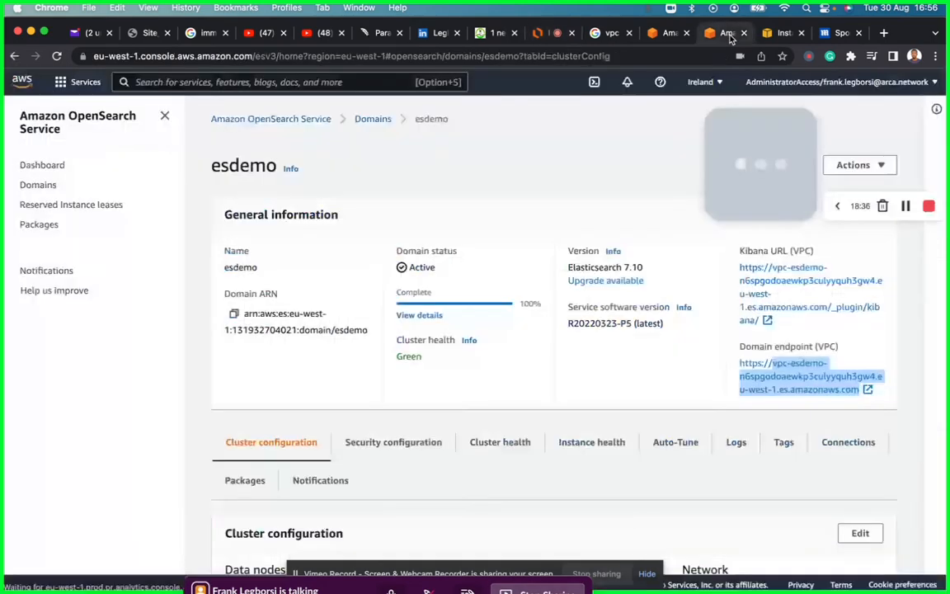
pyautogui.click(714, 33)
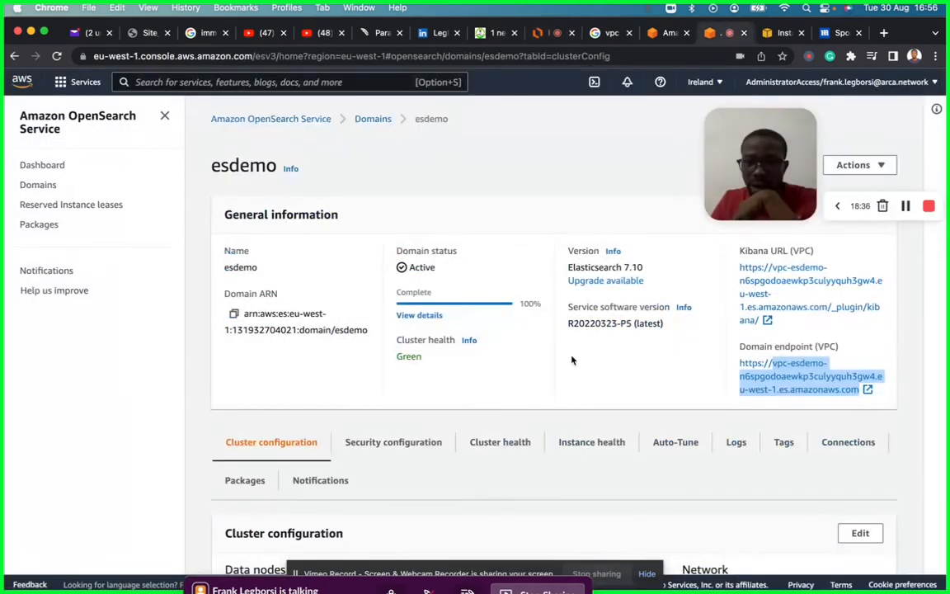
pyautogui.click(816, 369)
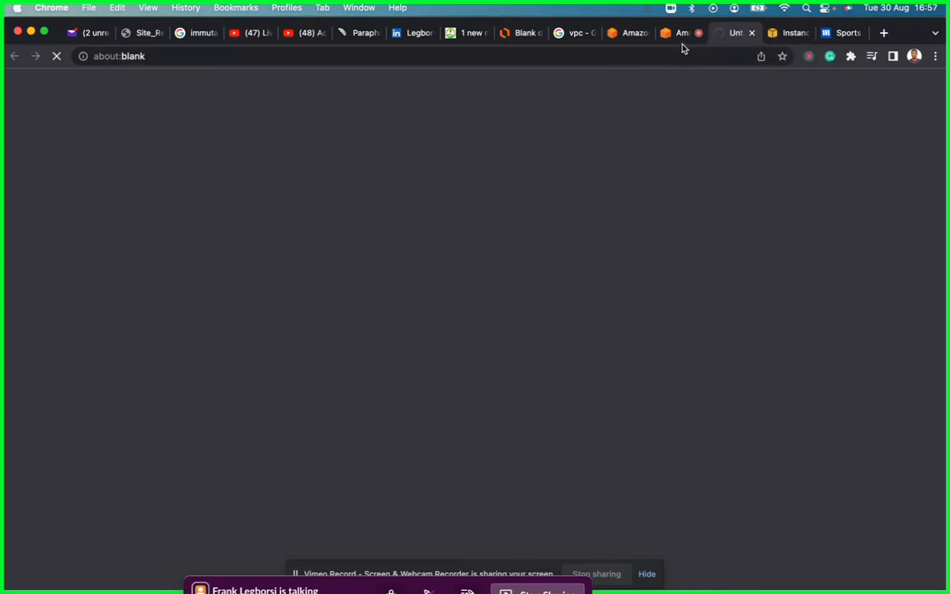
# Open the inbound rules of es-ec2's security group frankSG for editing in the EC2 console.
pyautogui.click(784, 34)
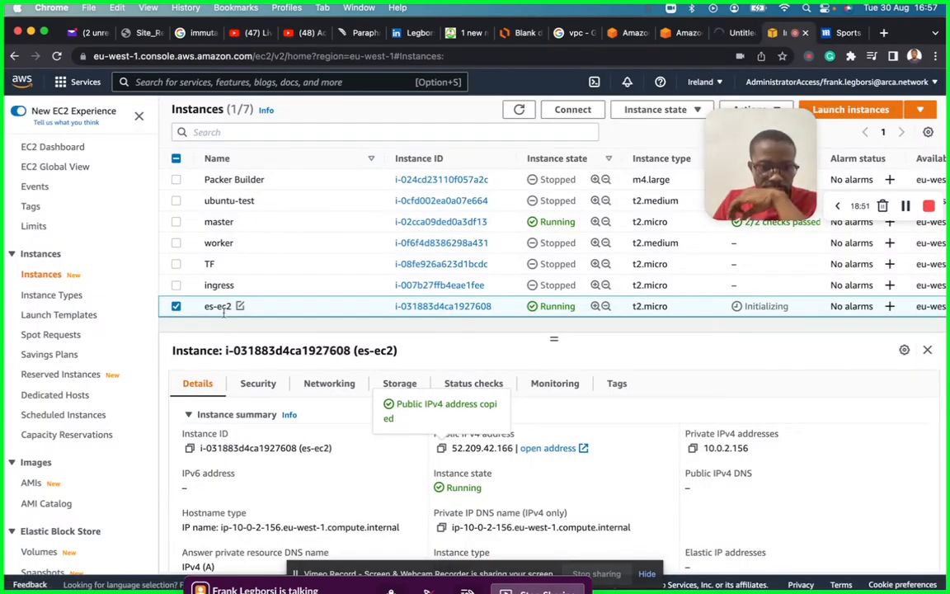
pyautogui.click(258, 384)
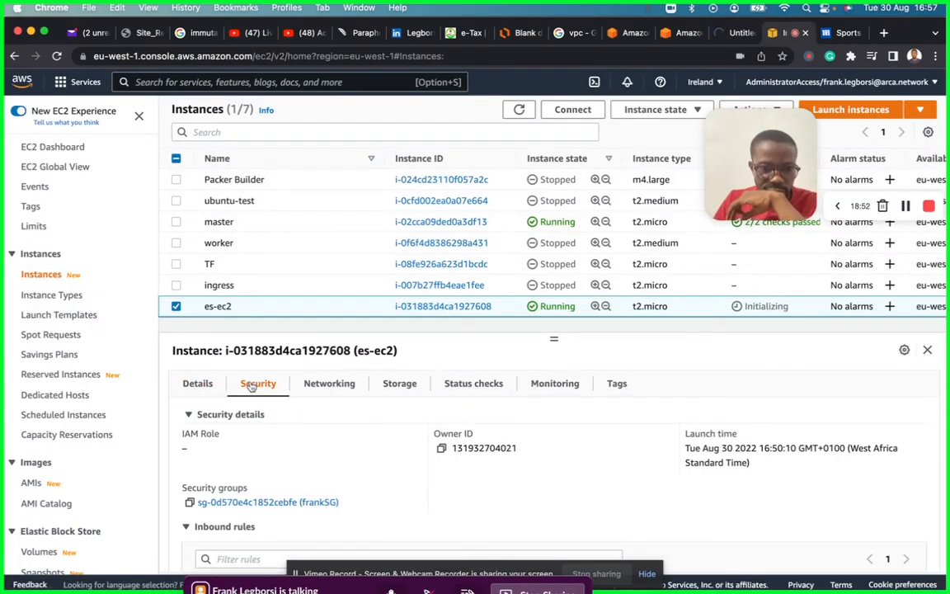
pyautogui.click(278, 502)
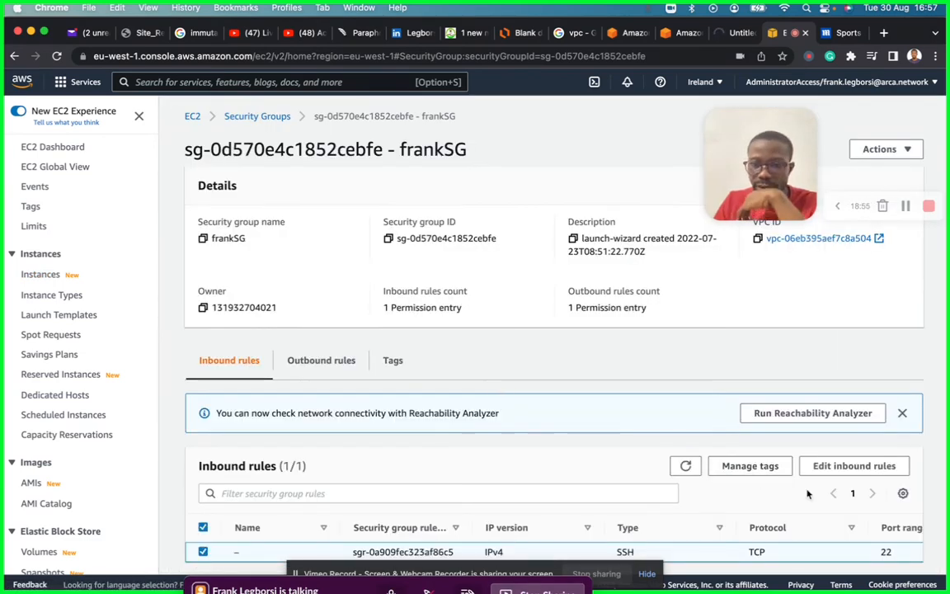
pyautogui.scroll(-1, 807, 493)
pyautogui.click(853, 450)
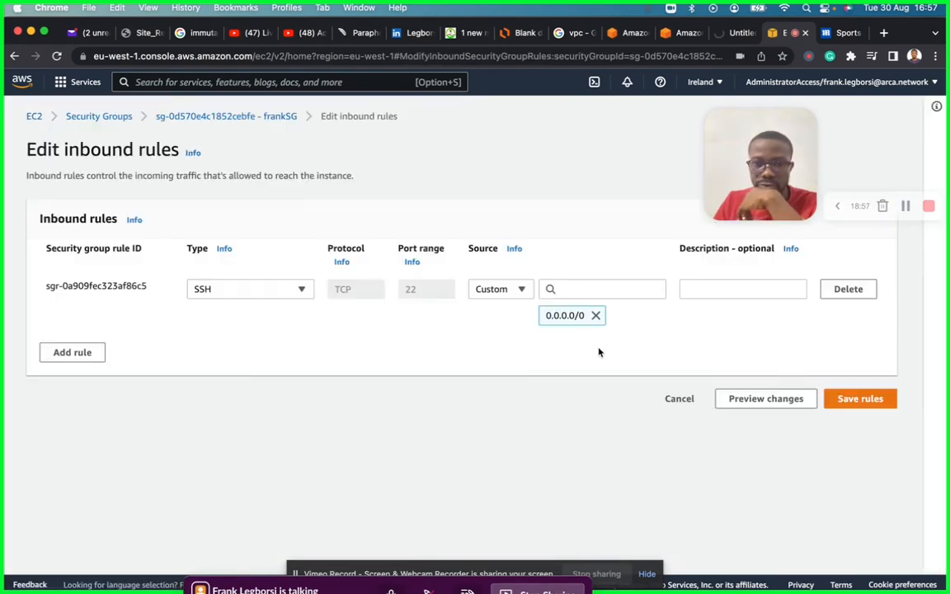
# Add a Custom TCP inbound rule for port 9200 with source Anywhere-IPv4 and save the rules.
pyautogui.click(81, 352)
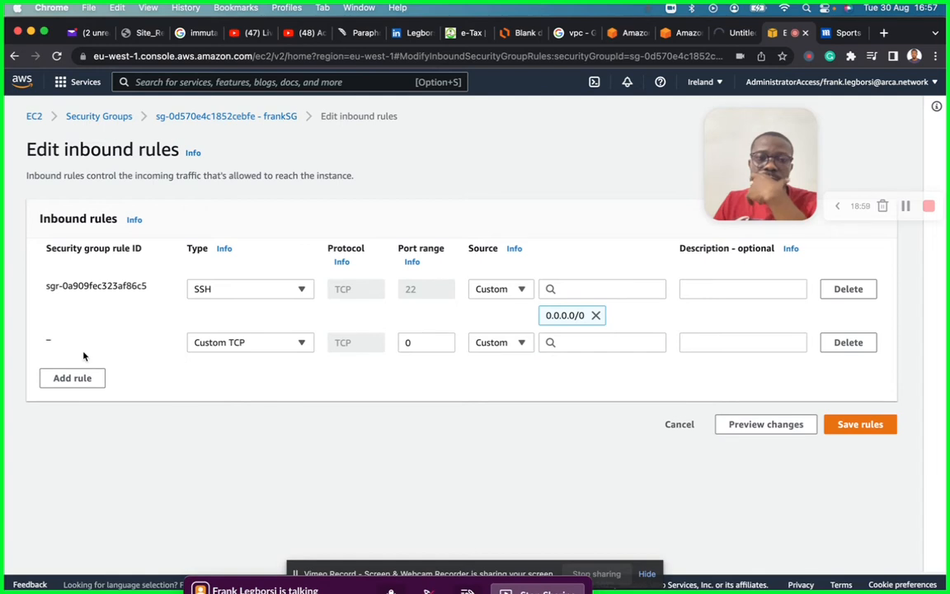
pyautogui.click(420, 343)
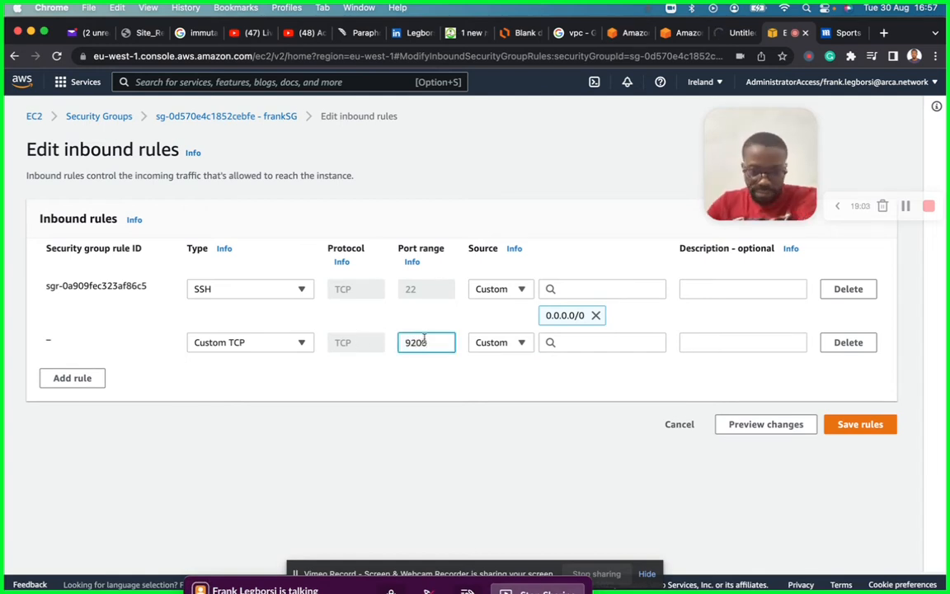
pyautogui.click(580, 344)
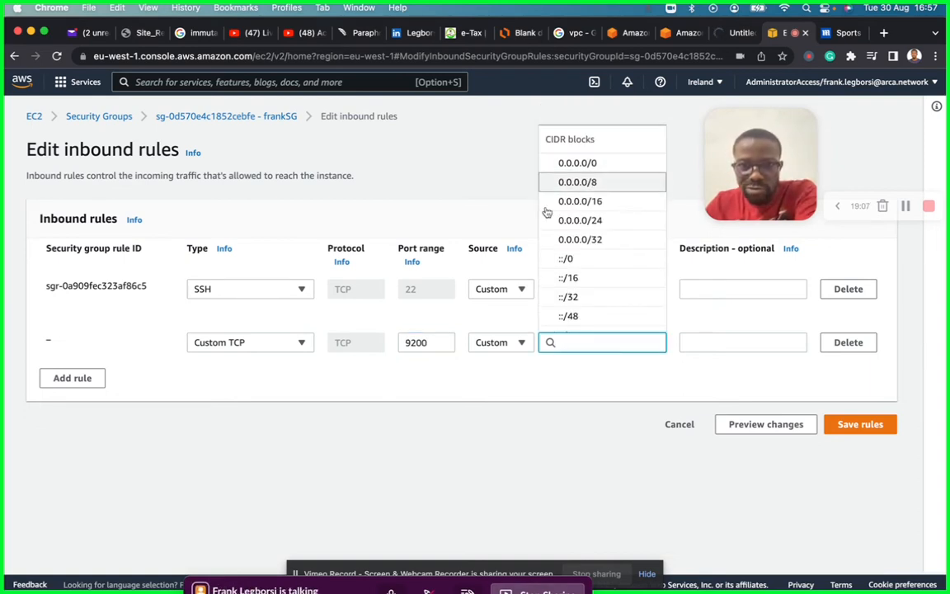
pyautogui.click(508, 347)
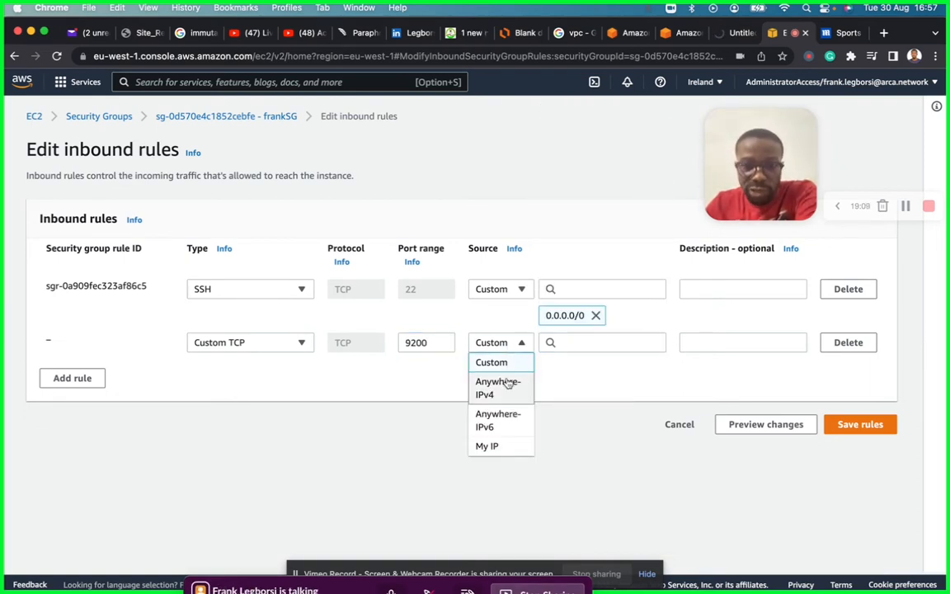
pyautogui.click(503, 385)
pyautogui.click(873, 455)
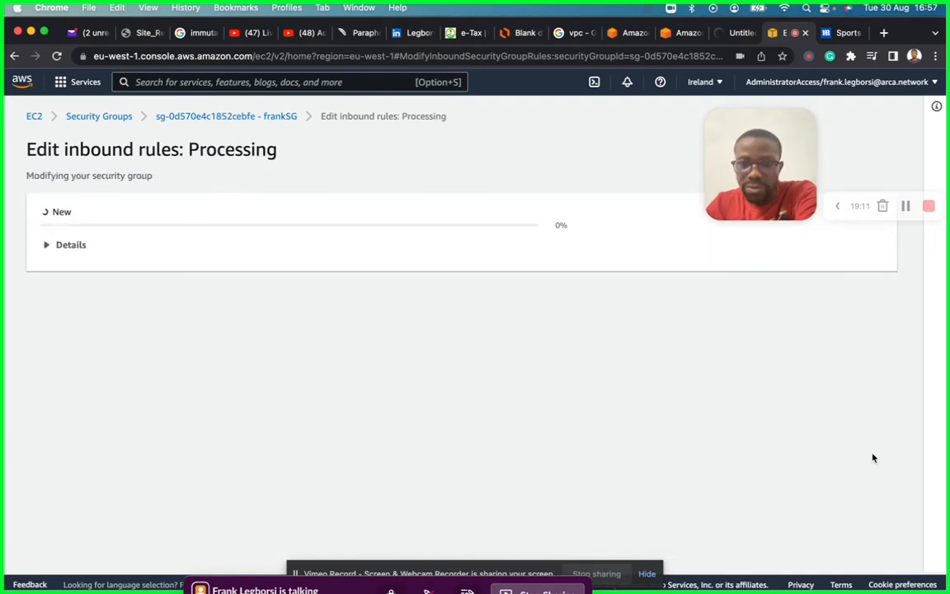
# Check the loading VPC endpoint page against esdemo's domain details, then close the endpoint page.
pyautogui.click(729, 35)
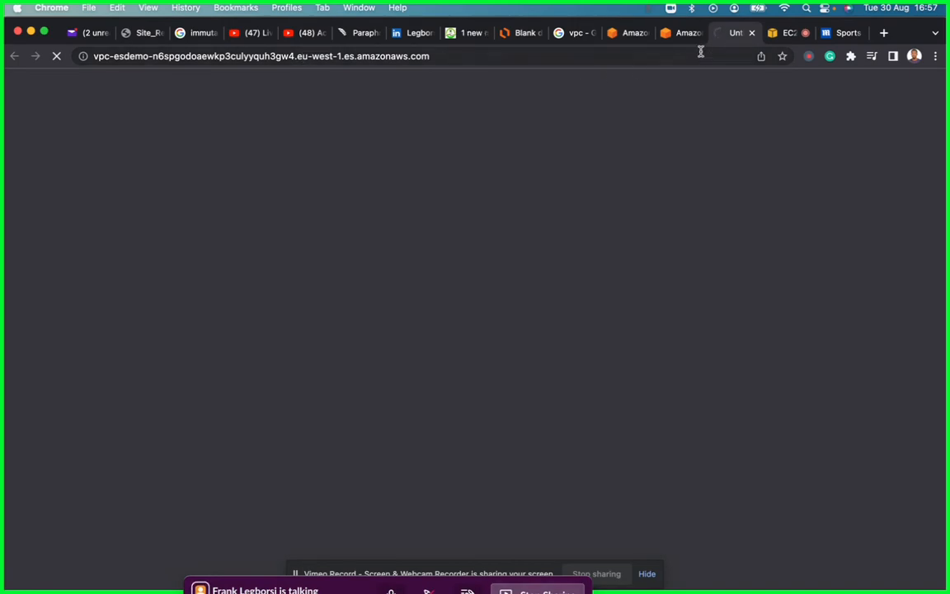
pyautogui.click(680, 34)
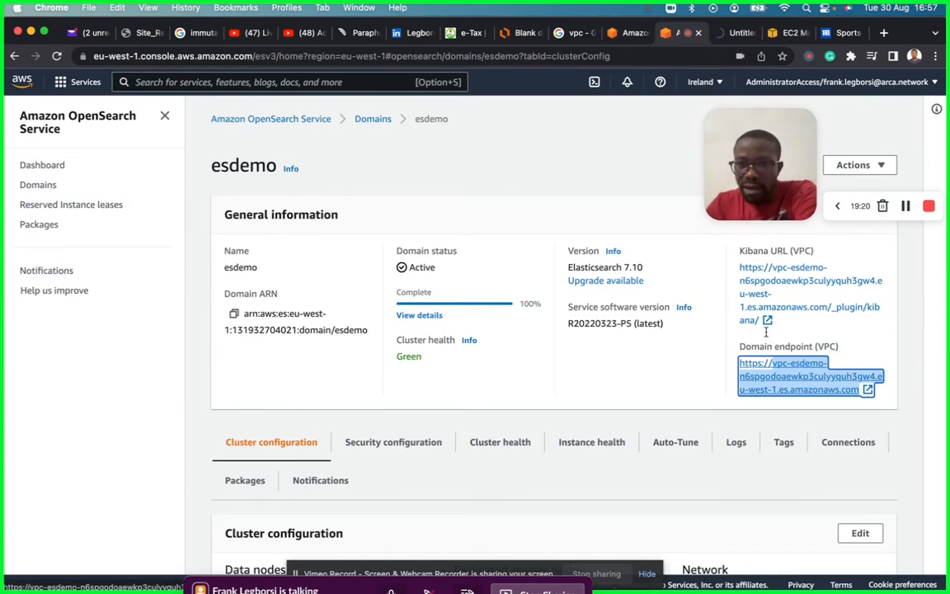
pyautogui.click(730, 34)
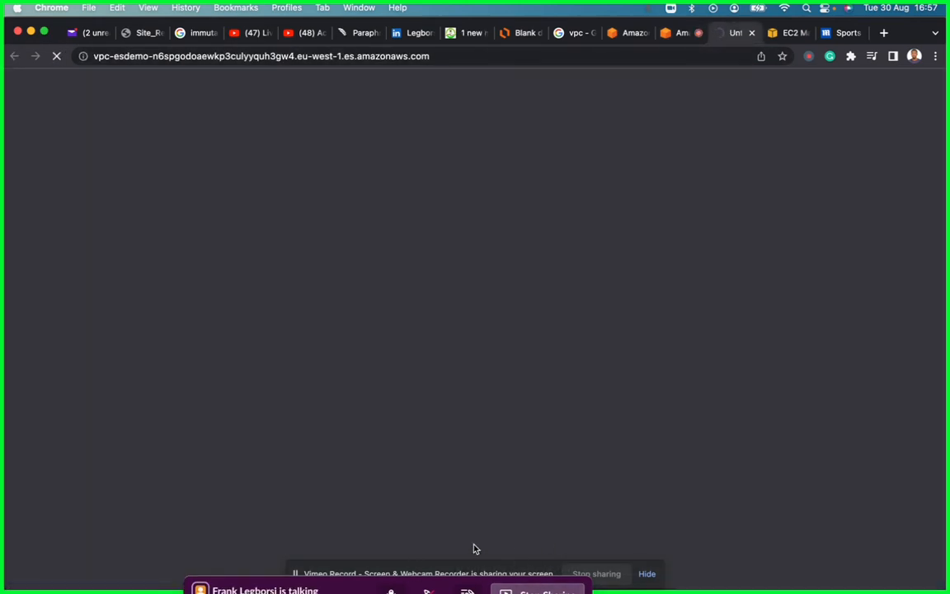
pyautogui.click(362, 59)
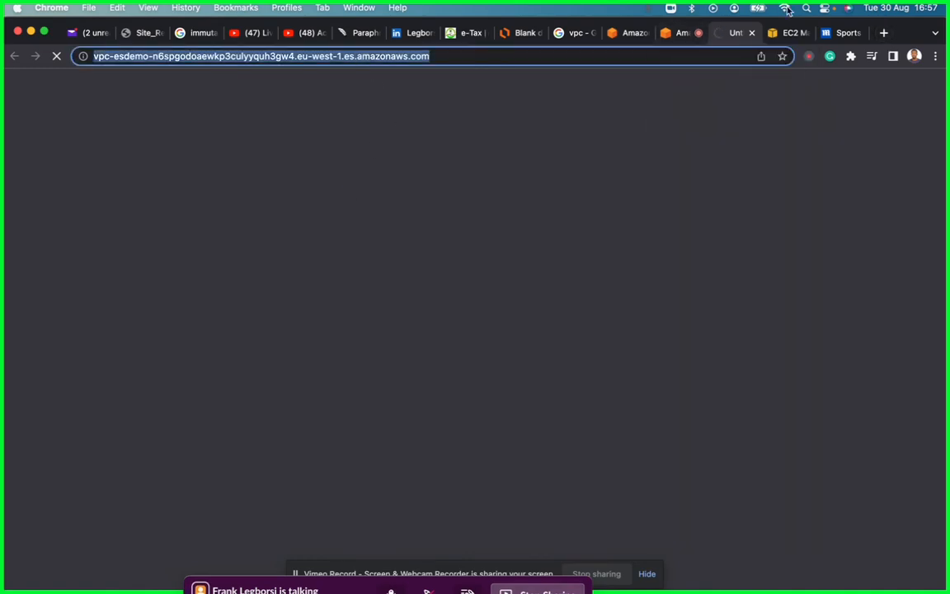
pyautogui.click(751, 33)
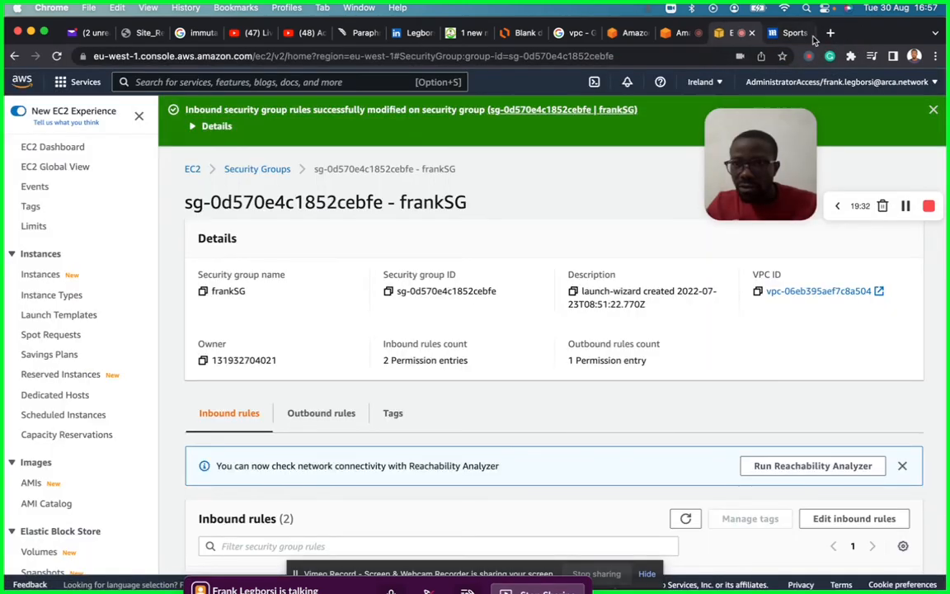
pyautogui.click(830, 33)
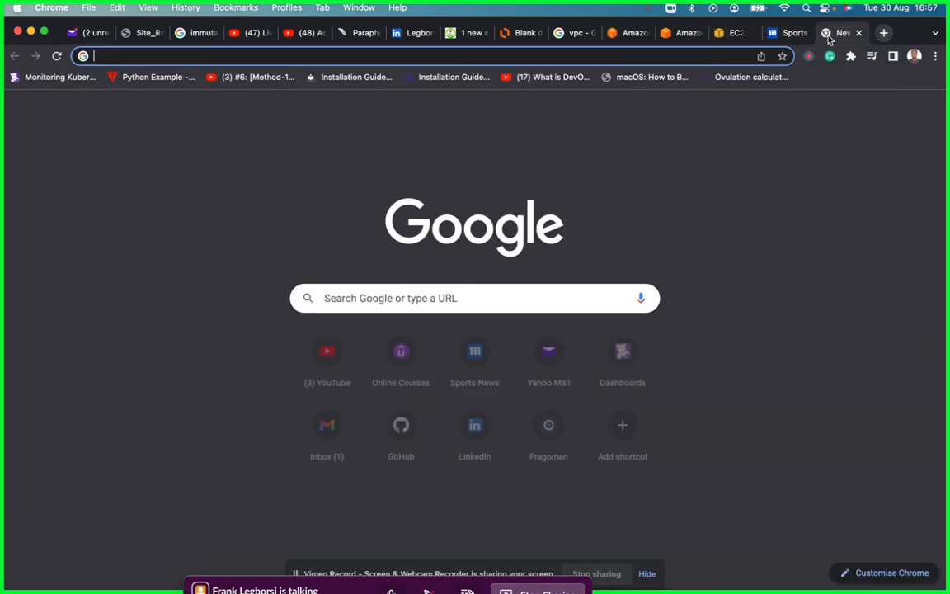
pyautogui.write('https')
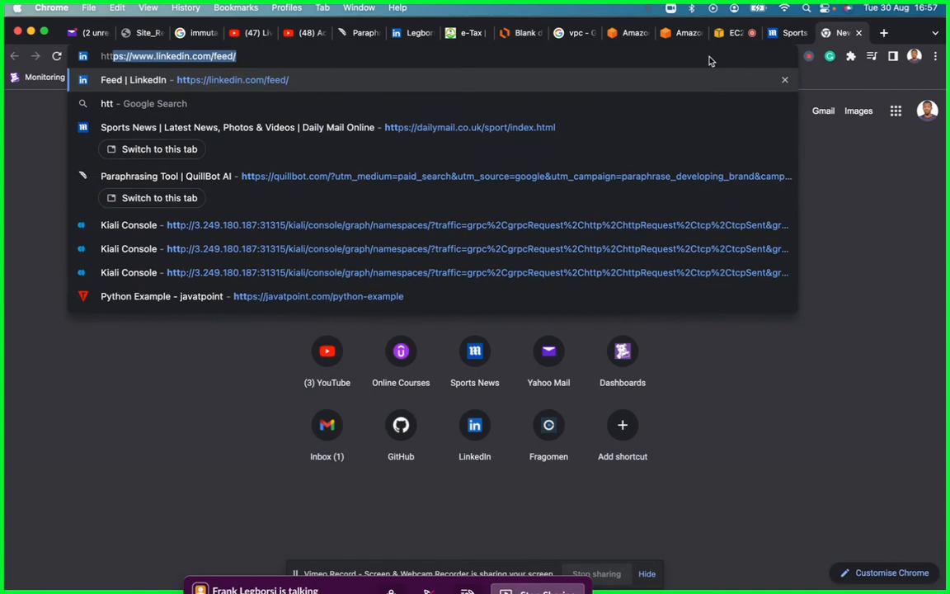
pyautogui.write(':/')
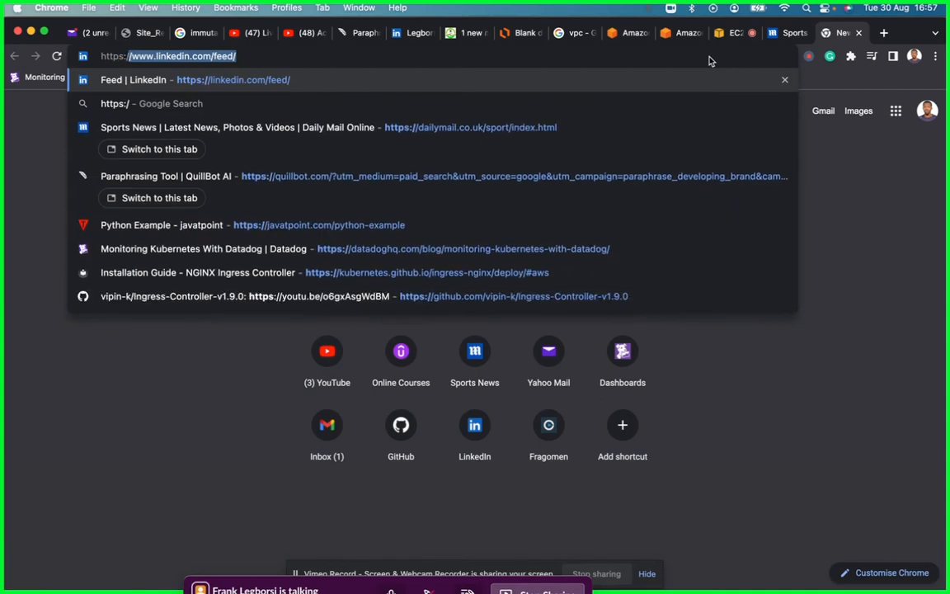
pyautogui.write('/localh')
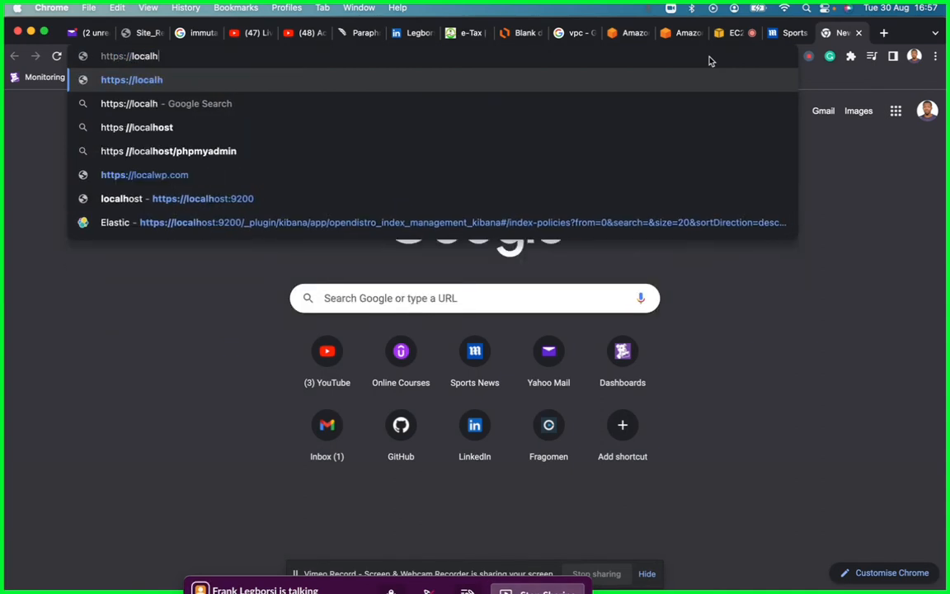
pyautogui.write('ost:9')
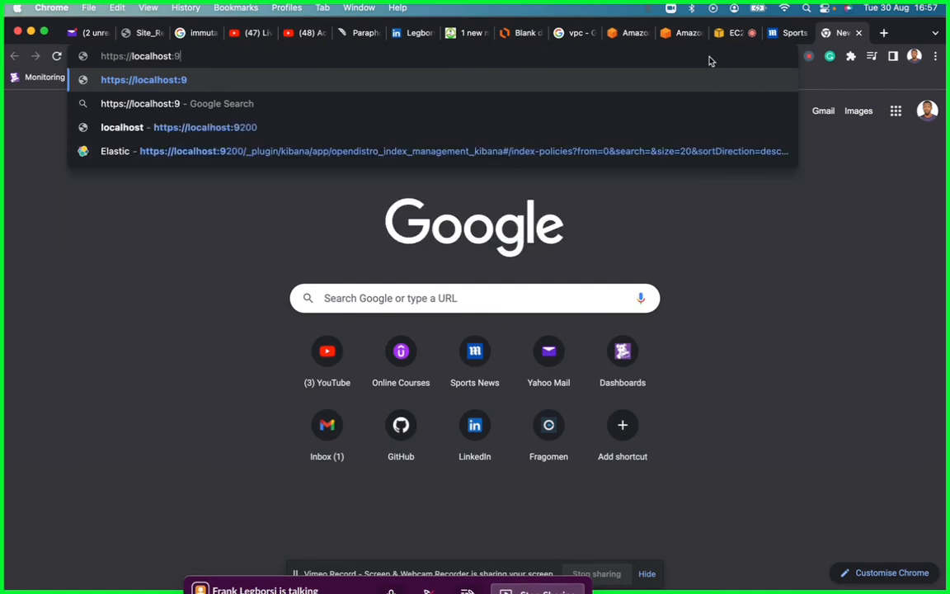
pyautogui.write('200')
pyautogui.press('Return')
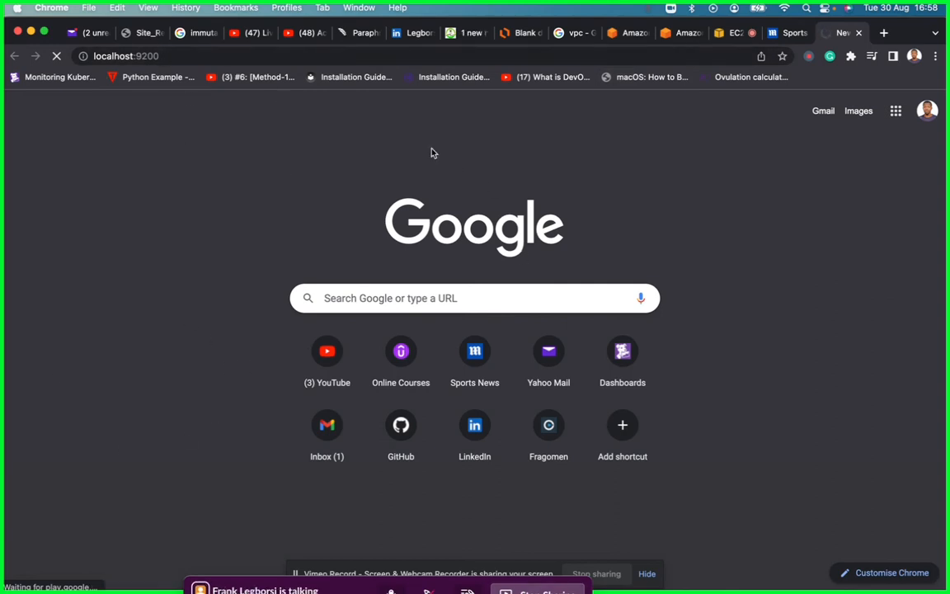
# Change the port 9200 inbound rule of security group frankSG to All traffic and save the rules.
pyautogui.click(727, 37)
pyautogui.scroll(-2, 536, 445)
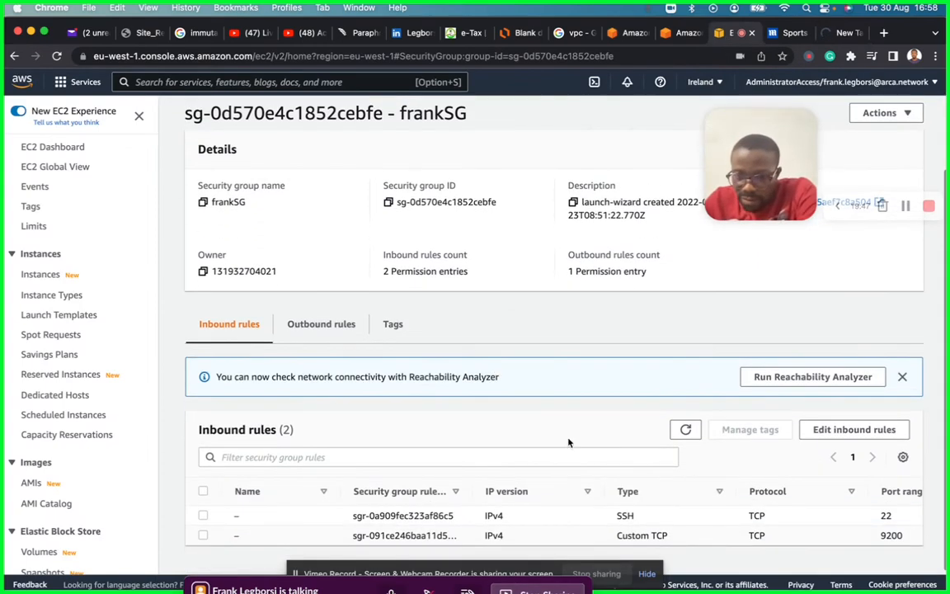
pyautogui.click(857, 429)
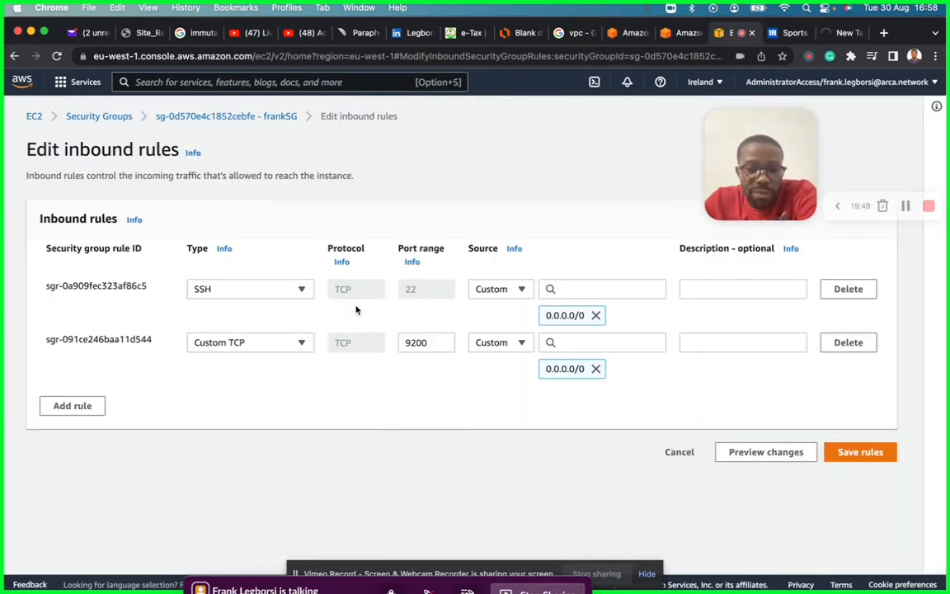
pyautogui.click(285, 342)
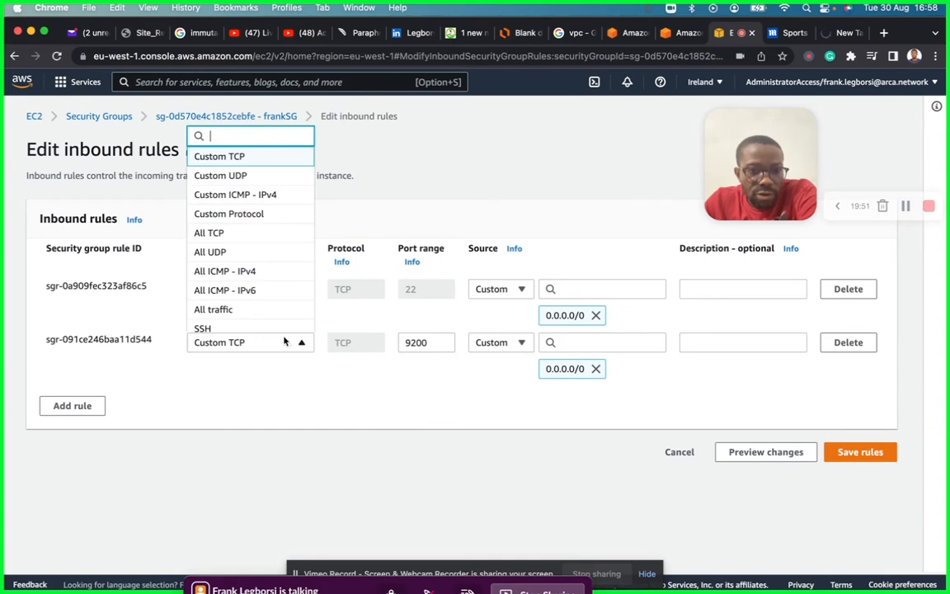
pyautogui.click(239, 309)
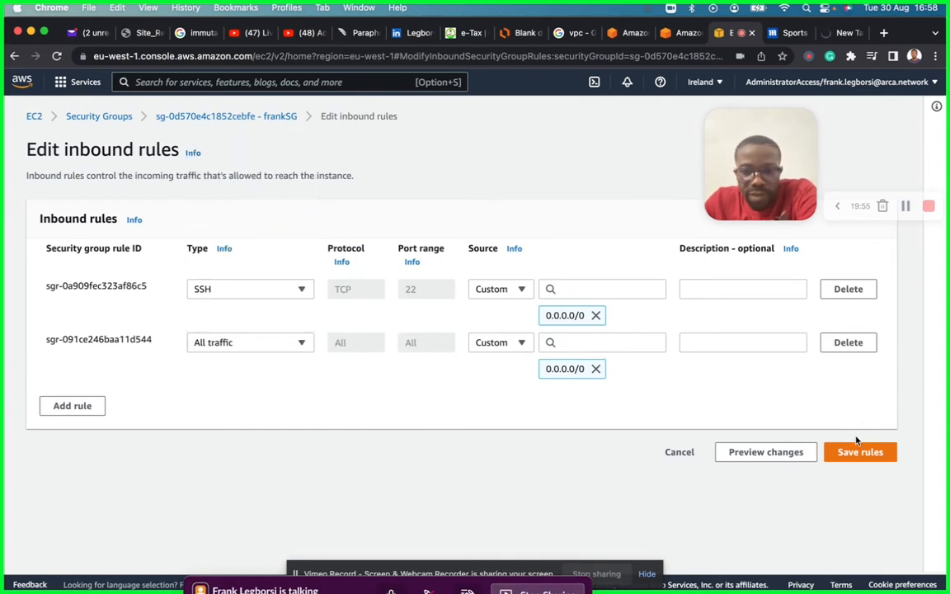
pyautogui.click(852, 455)
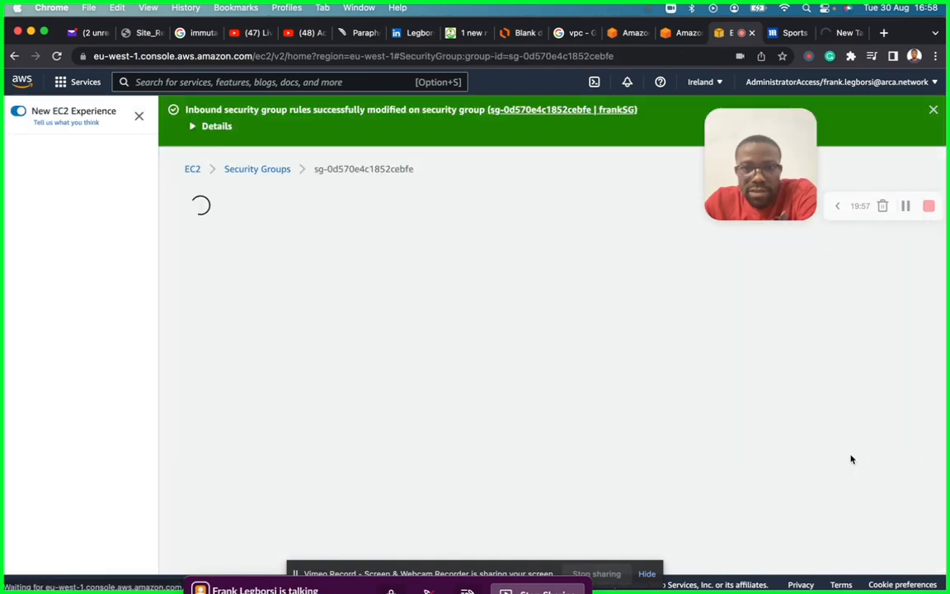
pyautogui.click(840, 34)
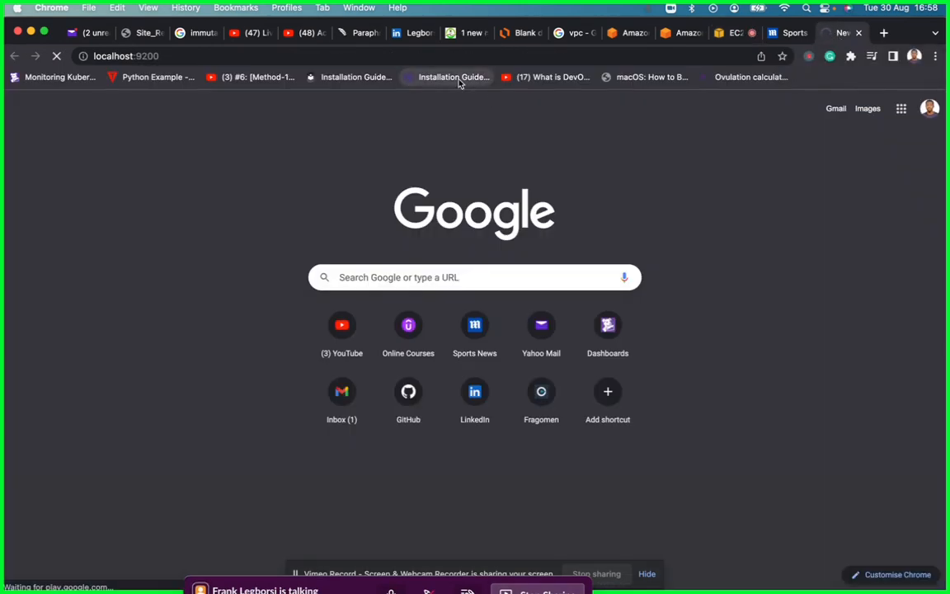
pyautogui.click(443, 56)
pyautogui.press('Return')
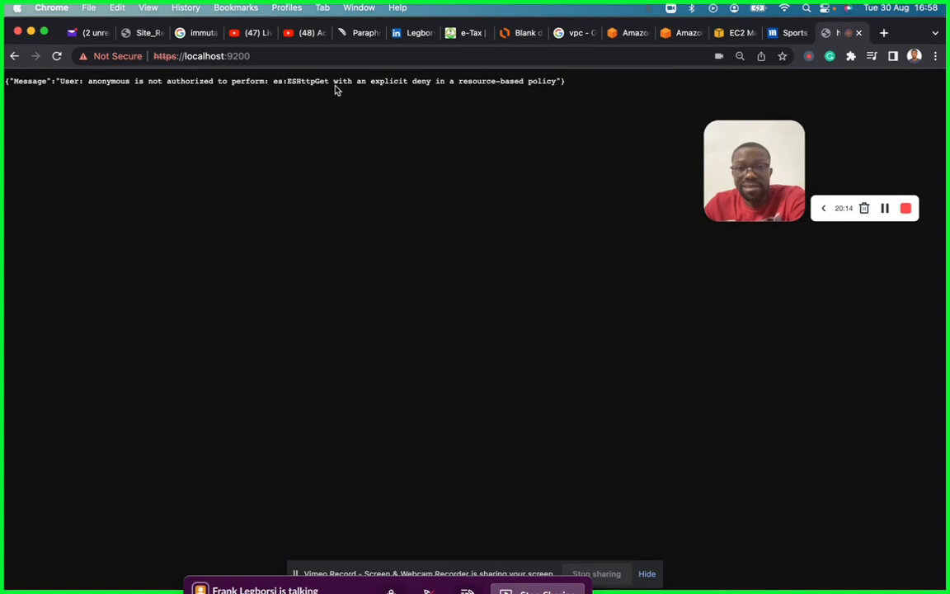
pyautogui.moveTo(91, 82); pyautogui.dragTo(291, 93)
pyautogui.click(149, 103)
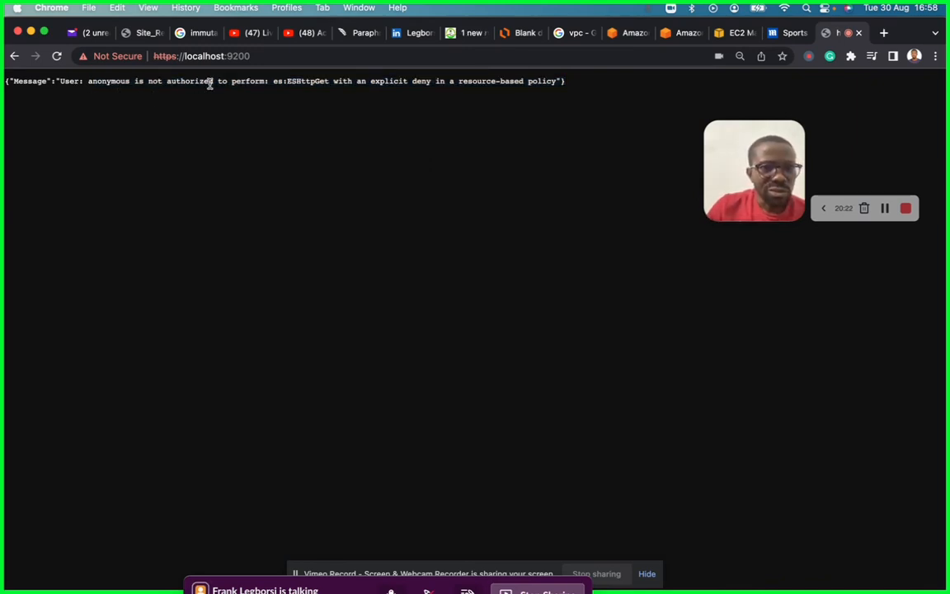
pyautogui.moveTo(305, 81); pyautogui.dragTo(383, 92)
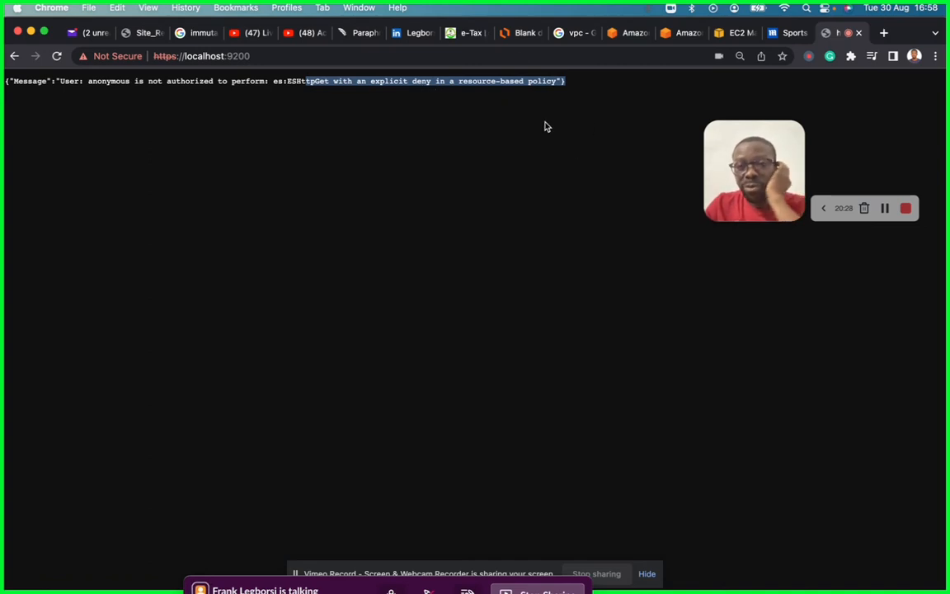
# Check the Effect value in the access policy within esdemo's security configuration.
pyautogui.click(677, 37)
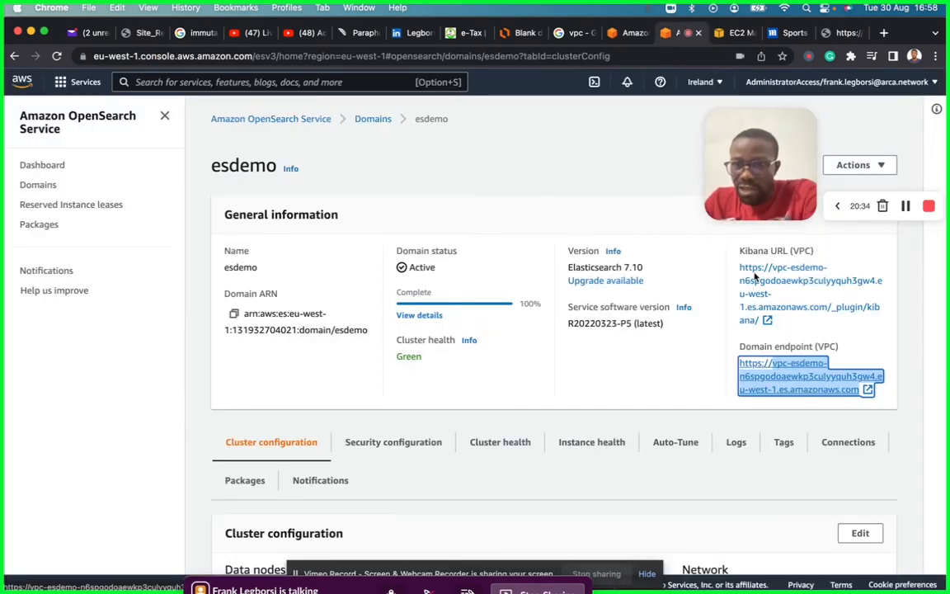
pyautogui.click(788, 124)
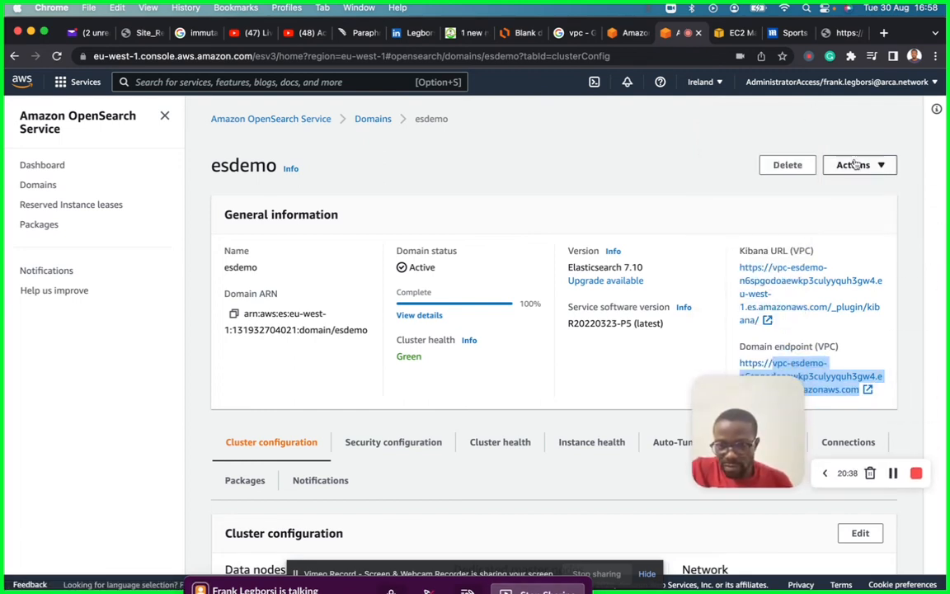
pyautogui.scroll(-3, 726, 258)
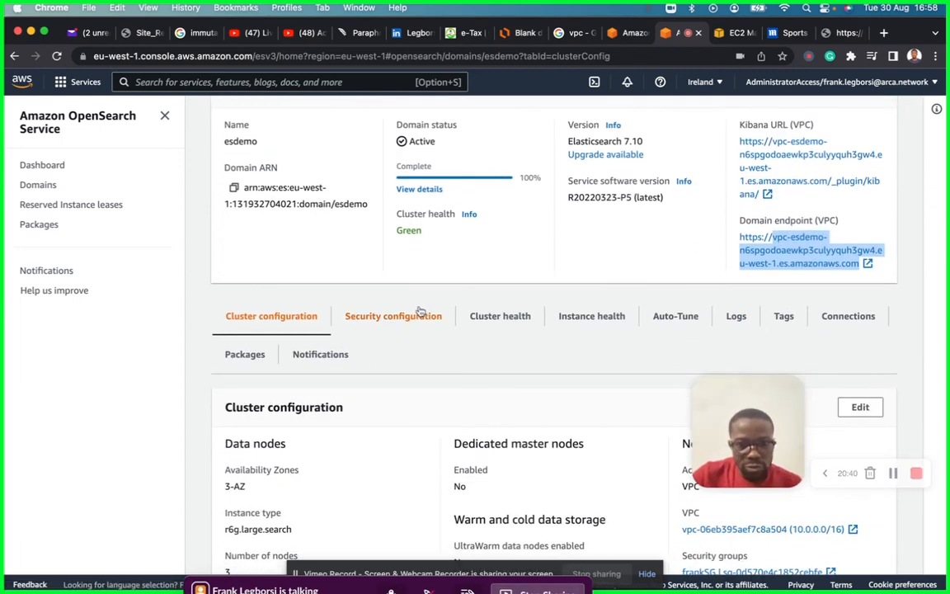
pyautogui.click(402, 316)
pyautogui.scroll(-5, 402, 317)
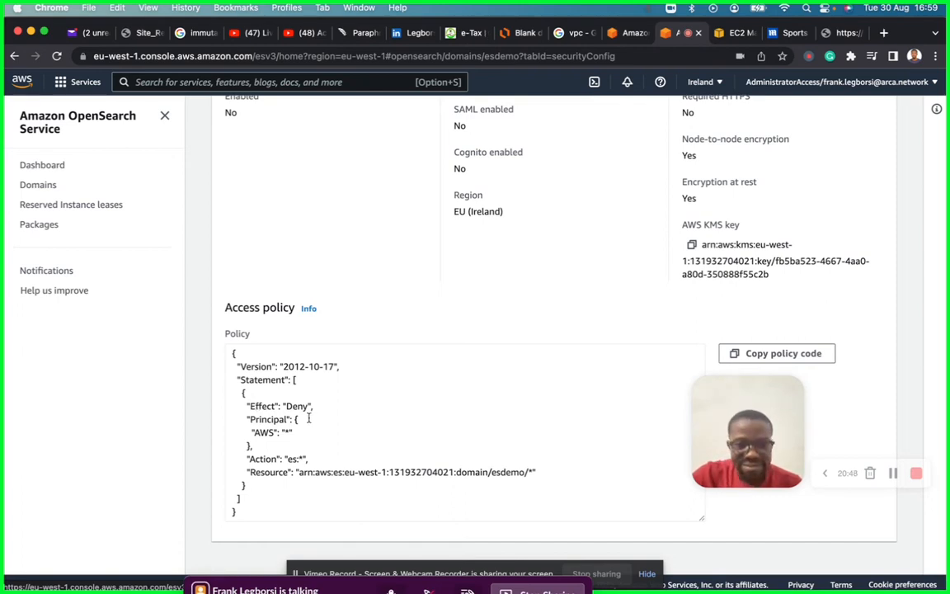
pyautogui.moveTo(285, 405); pyautogui.dragTo(313, 407)
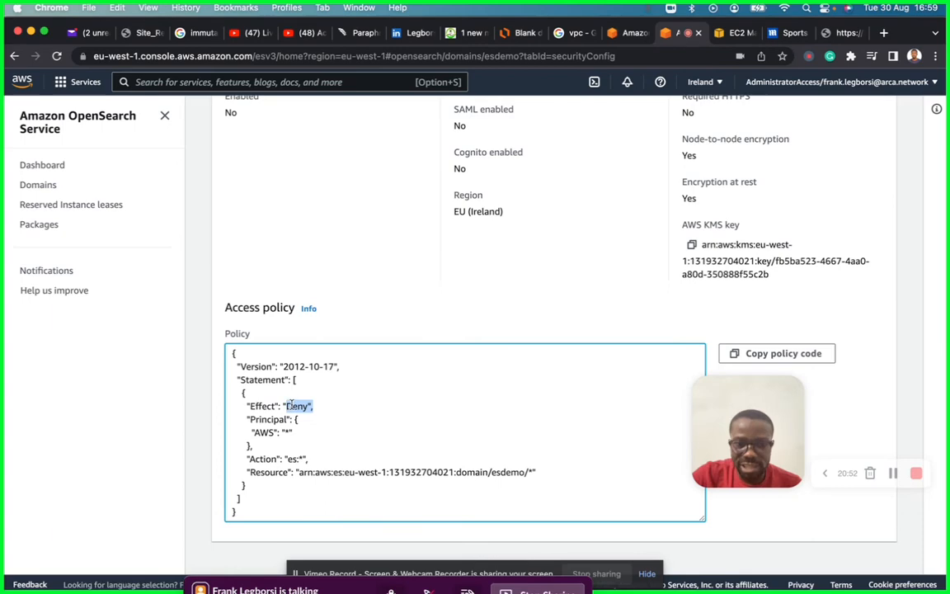
# Edit esdemo's security configuration, set the Effect in the JSON access policy to Allow, and save the changes.
pyautogui.scroll(6, 317, 411)
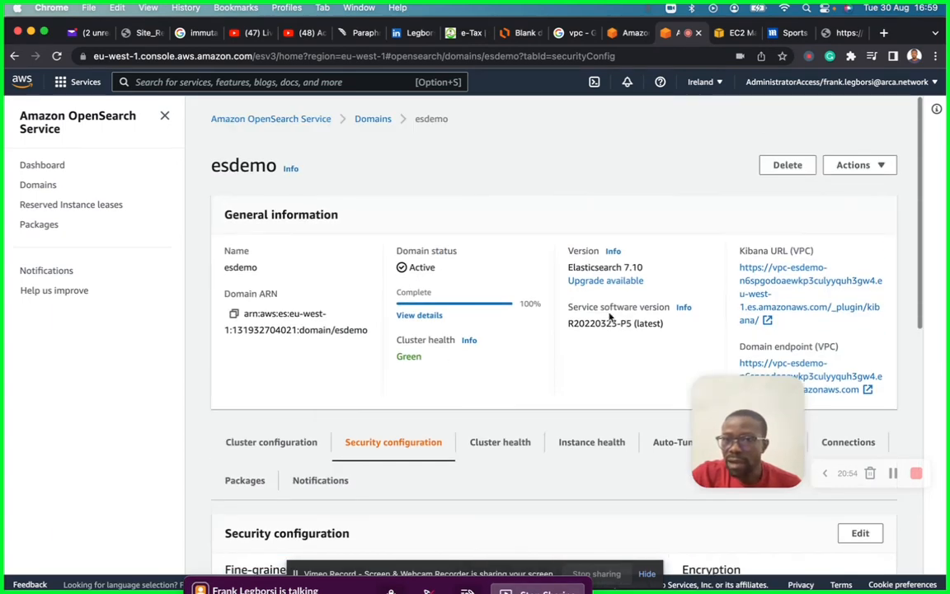
pyautogui.scroll(-2, 610, 318)
pyautogui.click(859, 340)
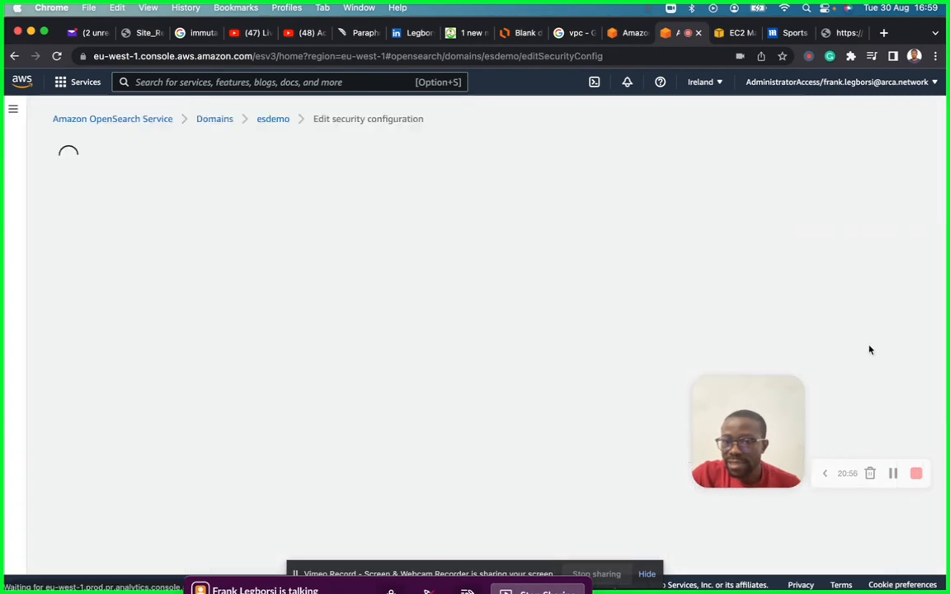
pyautogui.scroll(-6, 460, 310)
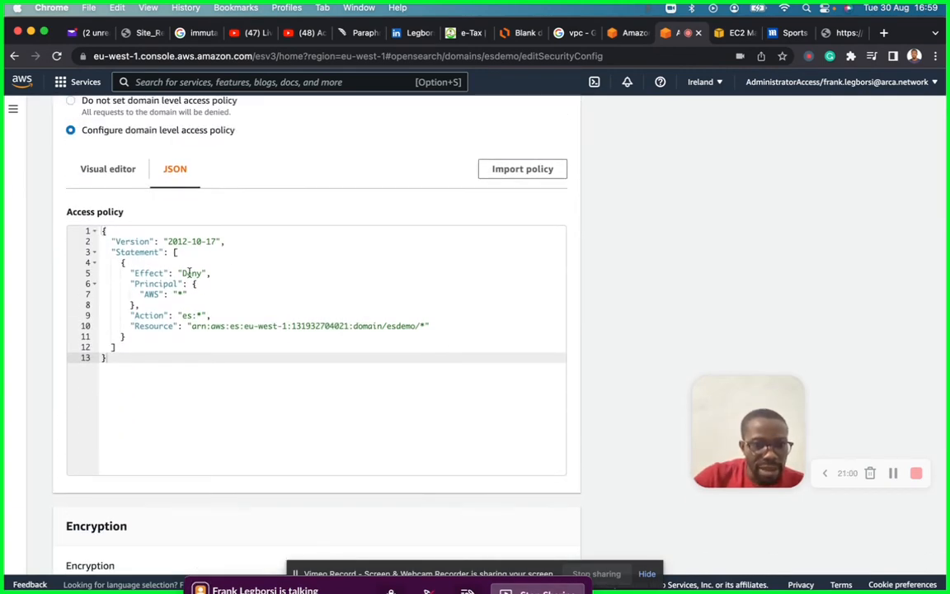
pyautogui.doubleClick(191, 272)
pyautogui.write('Allo')
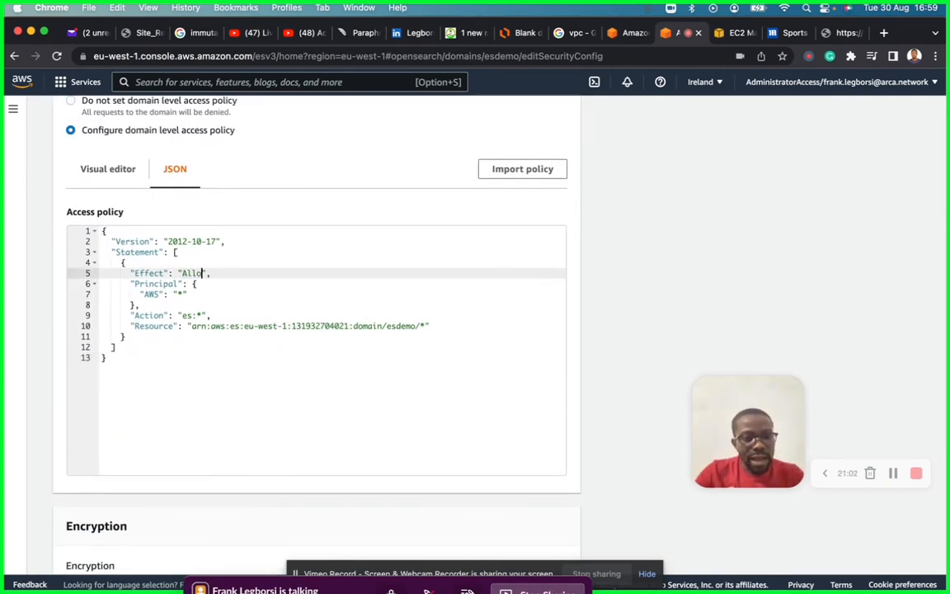
pyautogui.write('w')
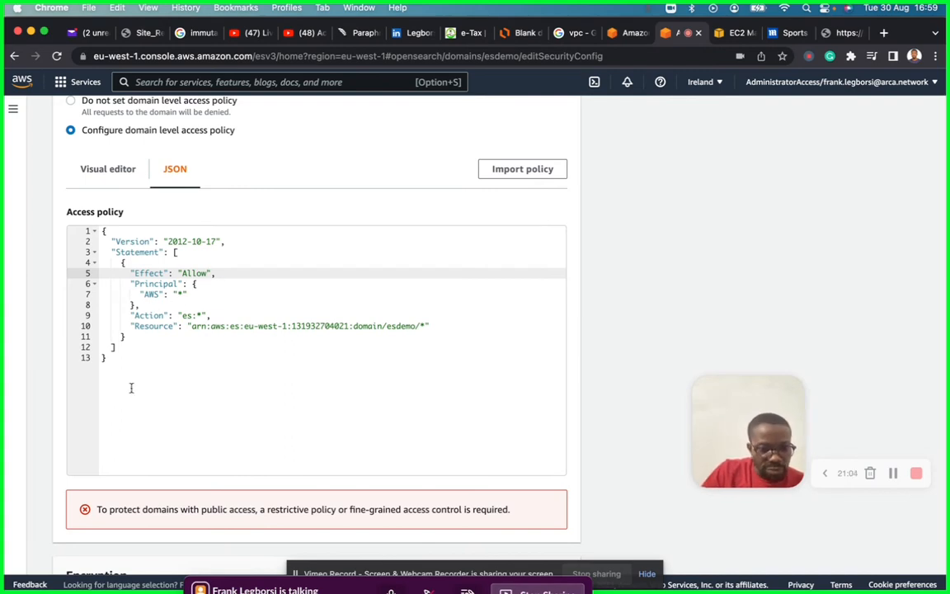
pyautogui.scroll(-3, 130, 387)
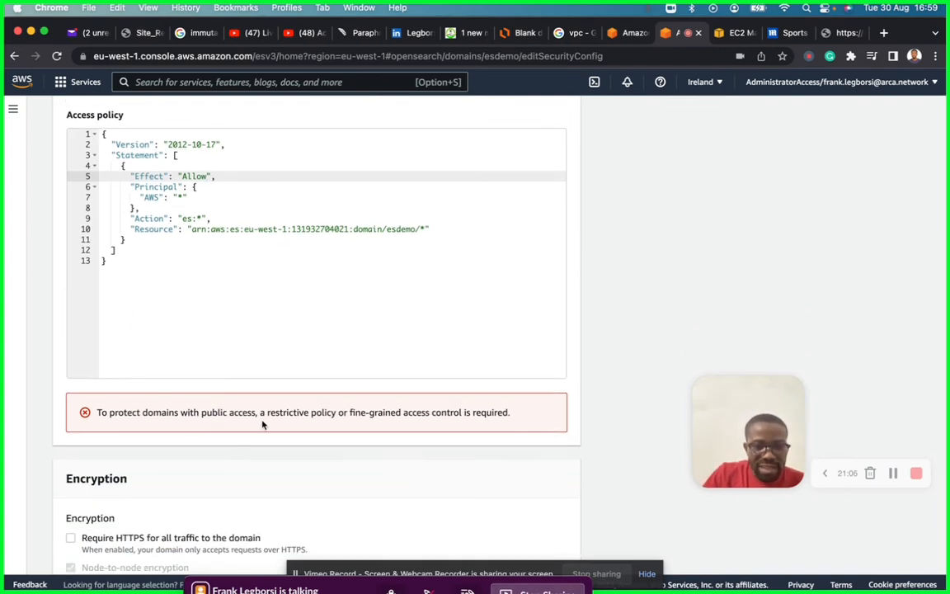
pyautogui.scroll(-9, 506, 426)
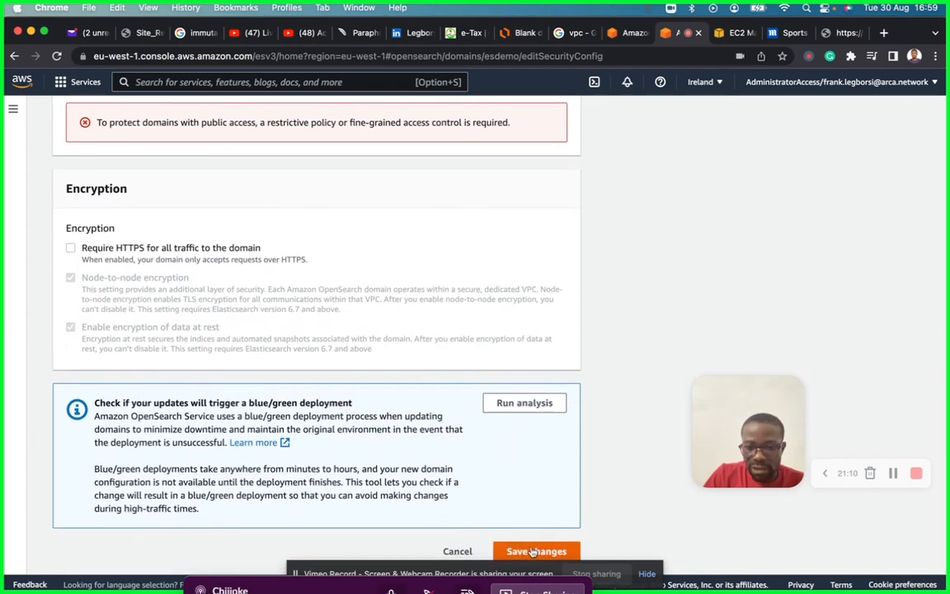
pyautogui.click(532, 551)
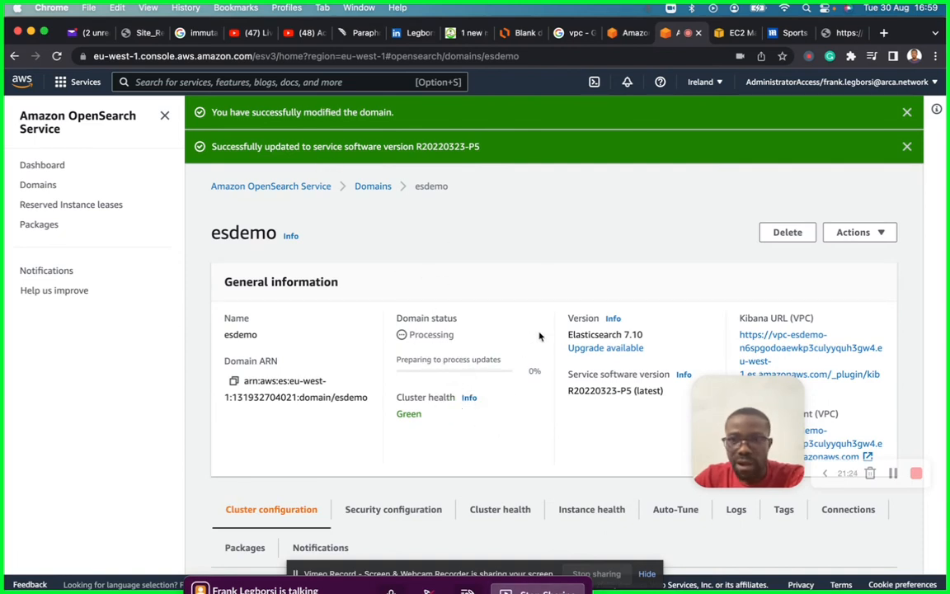
pyautogui.click(835, 33)
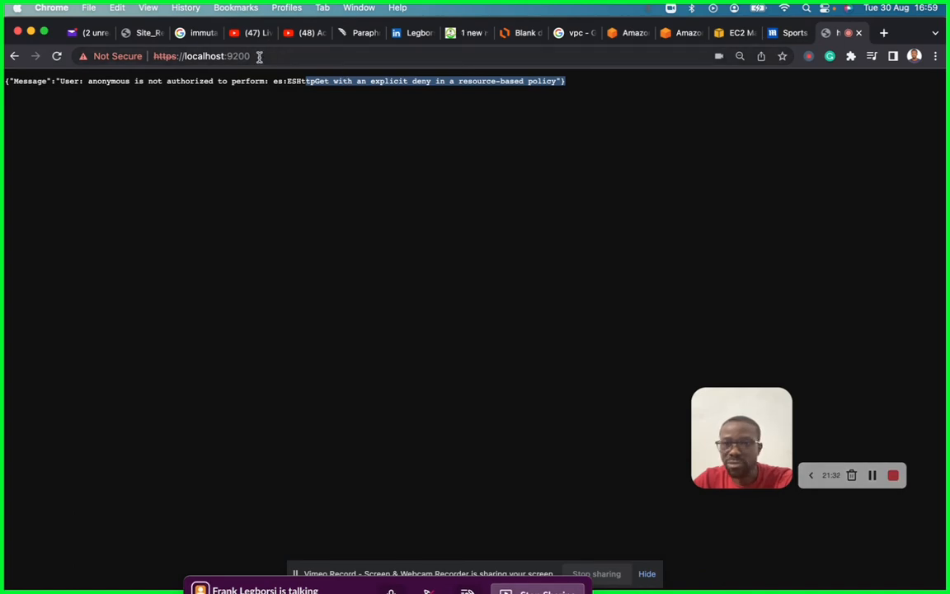
pyautogui.click(57, 56)
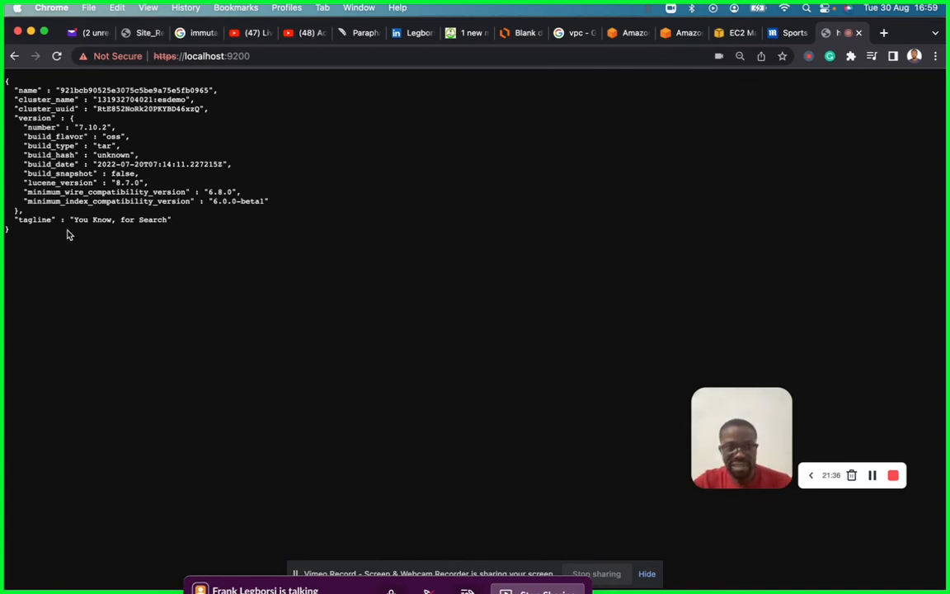
pyautogui.moveTo(59, 235); pyautogui.dragTo(3, 83)
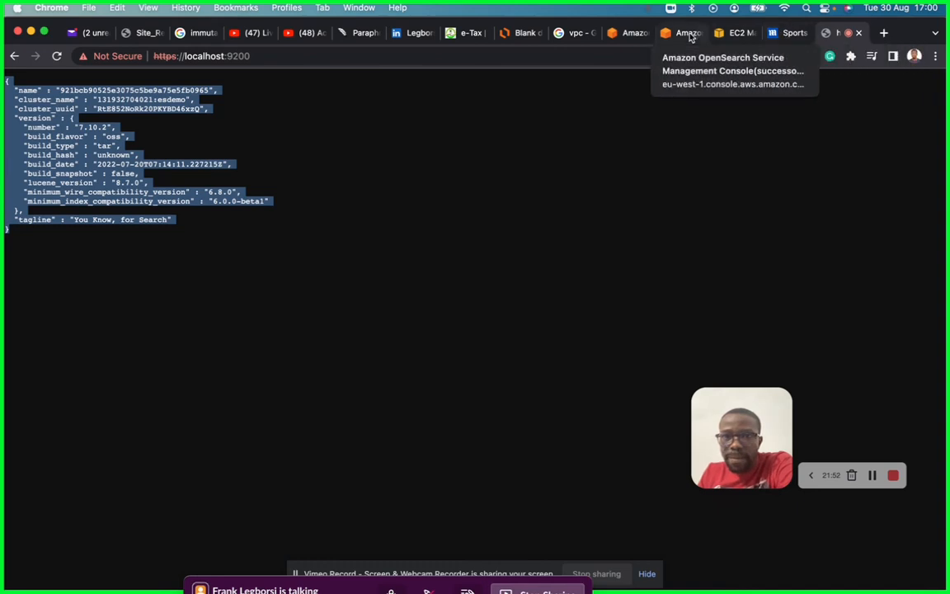
pyautogui.click(681, 33)
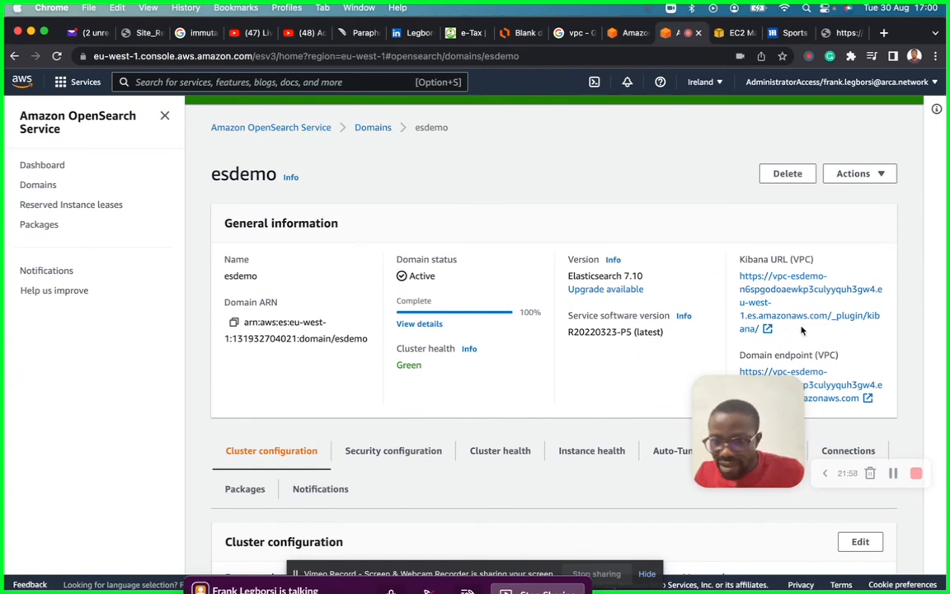
pyautogui.moveTo(786, 333); pyautogui.dragTo(829, 323)
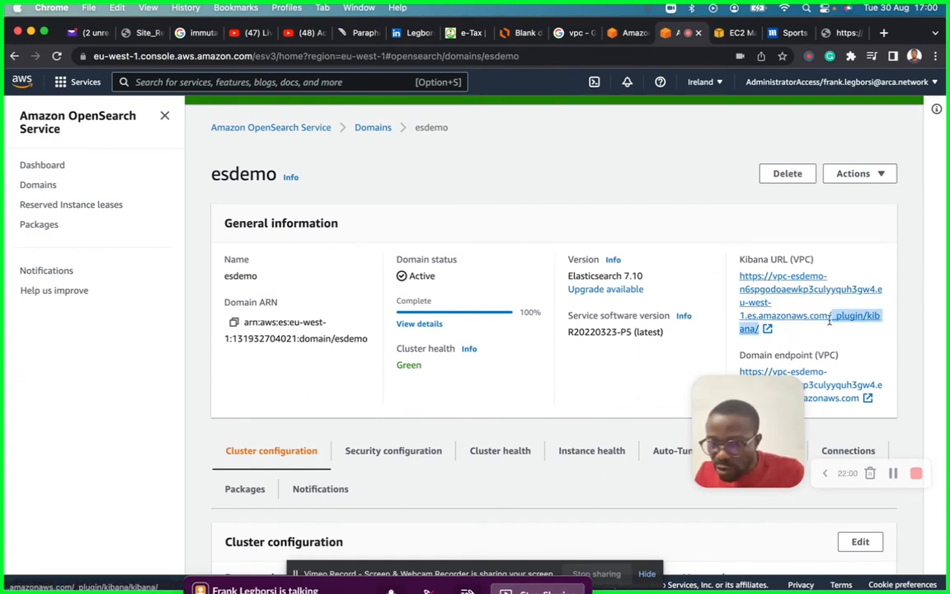
pyautogui.click(840, 33)
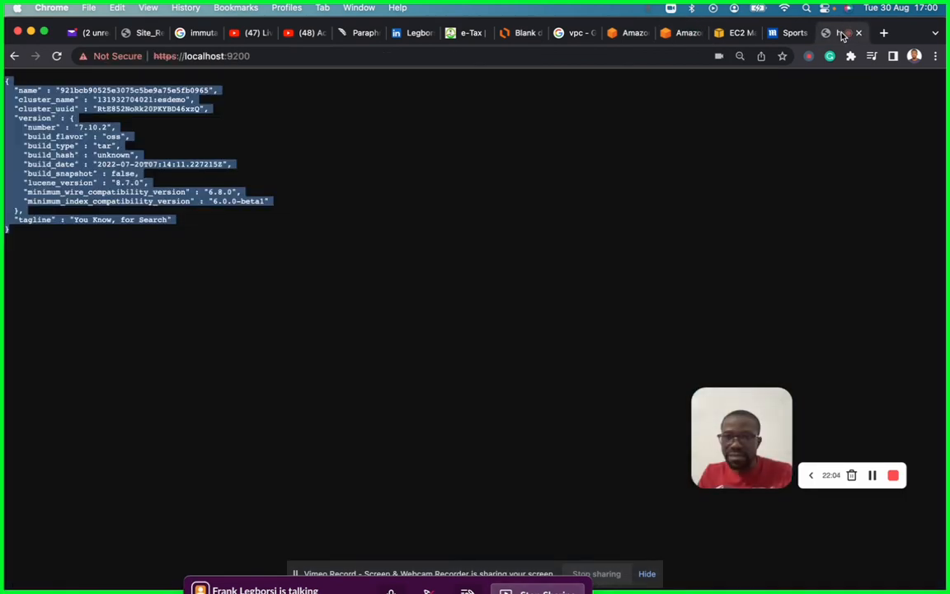
pyautogui.rightClick(842, 33)
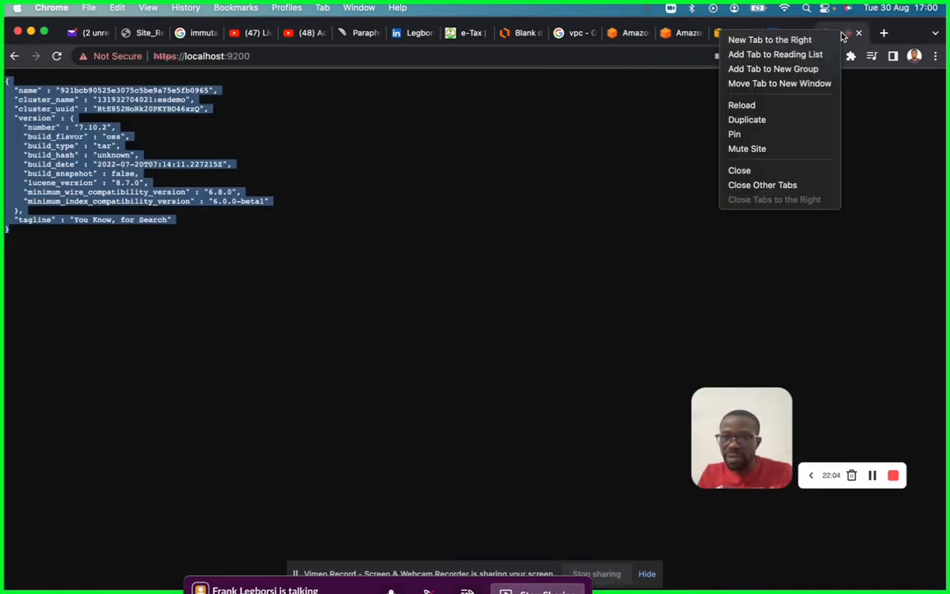
pyautogui.click(767, 120)
pyautogui.click(559, 54)
pyautogui.click(559, 56)
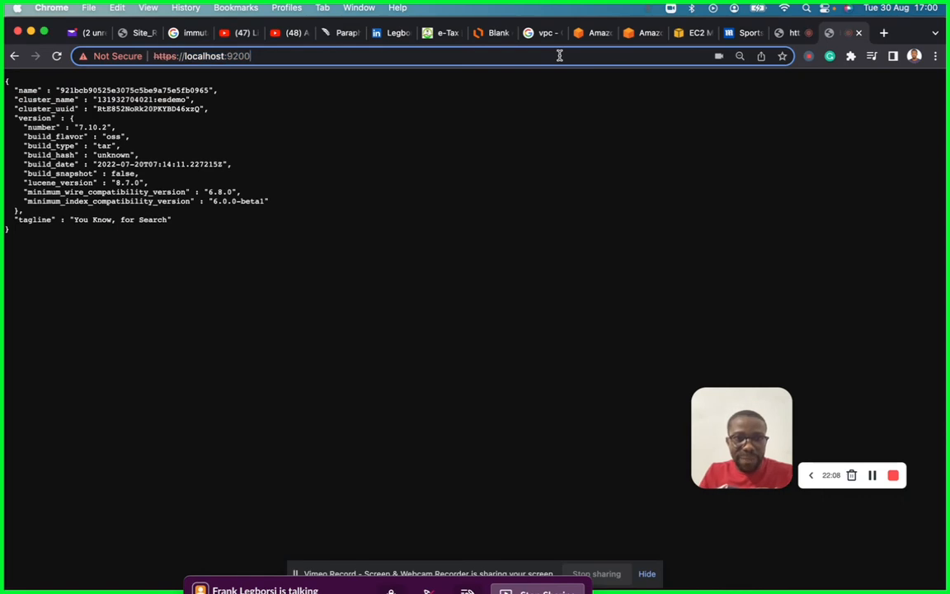
pyautogui.write('/_plugin/kibana/')
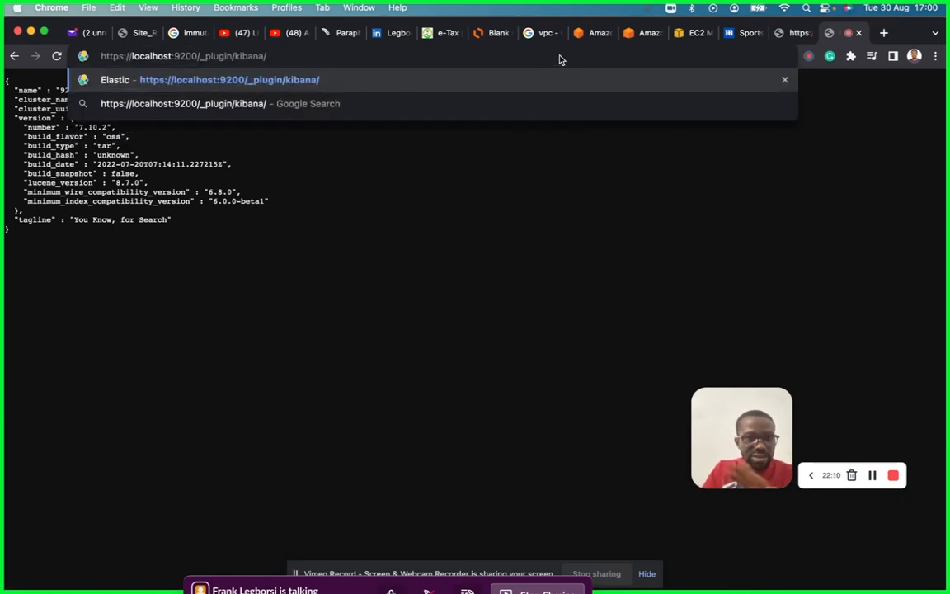
pyautogui.press('Return')
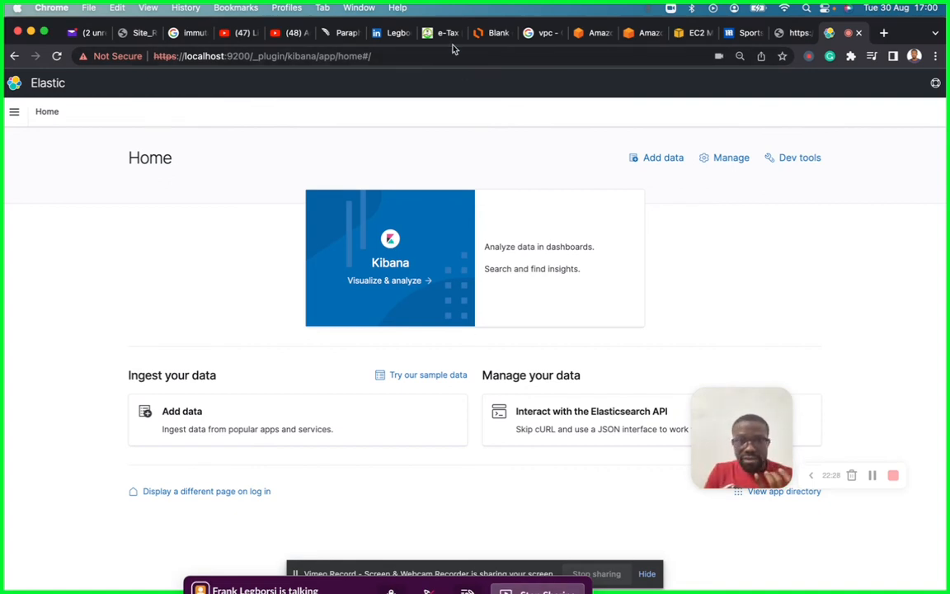
# Switch to the Lucidchart diagram to review the Elasticsearch, VPC, EC2 and local PC setup.
pyautogui.click(494, 34)
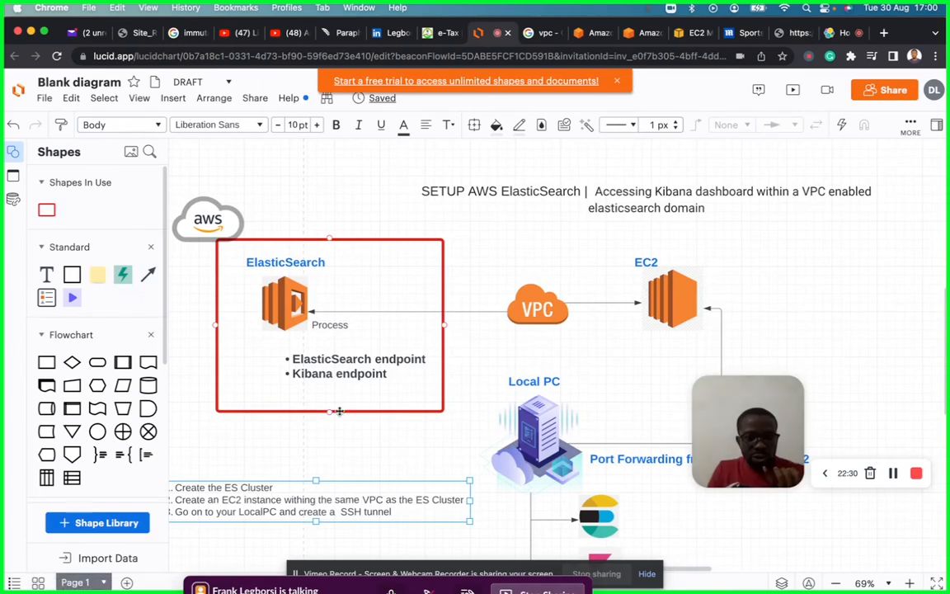